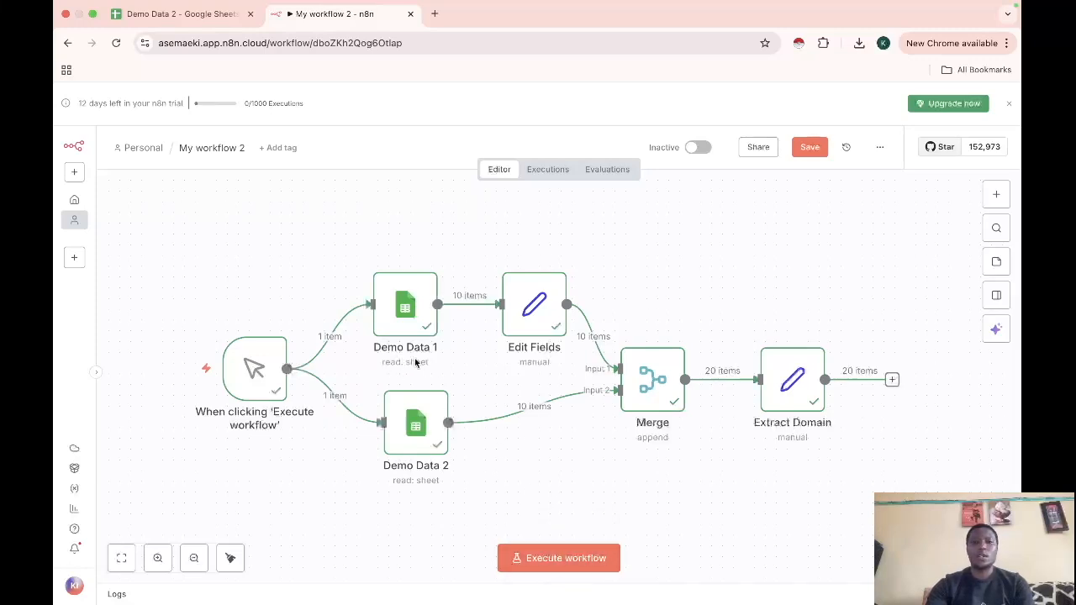
Execute the full workflow so both Demo Data sheets' 10 items each flow through Merge to Extract Domain
{"action": "left_click", "coordinate": [573, 569]}
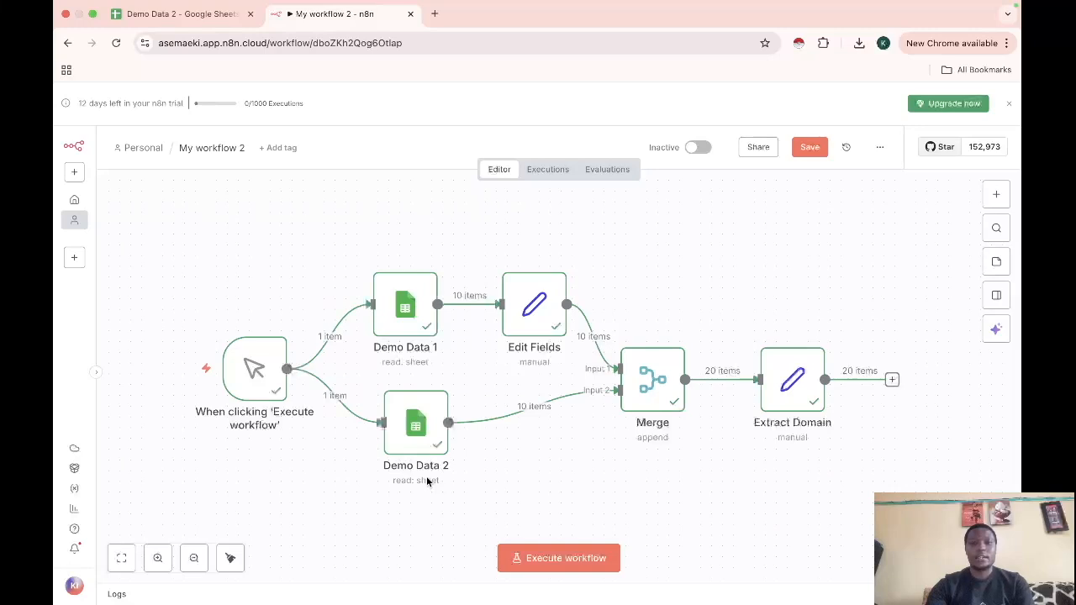
{"action": "mouse_move", "coordinate": [531, 434]}
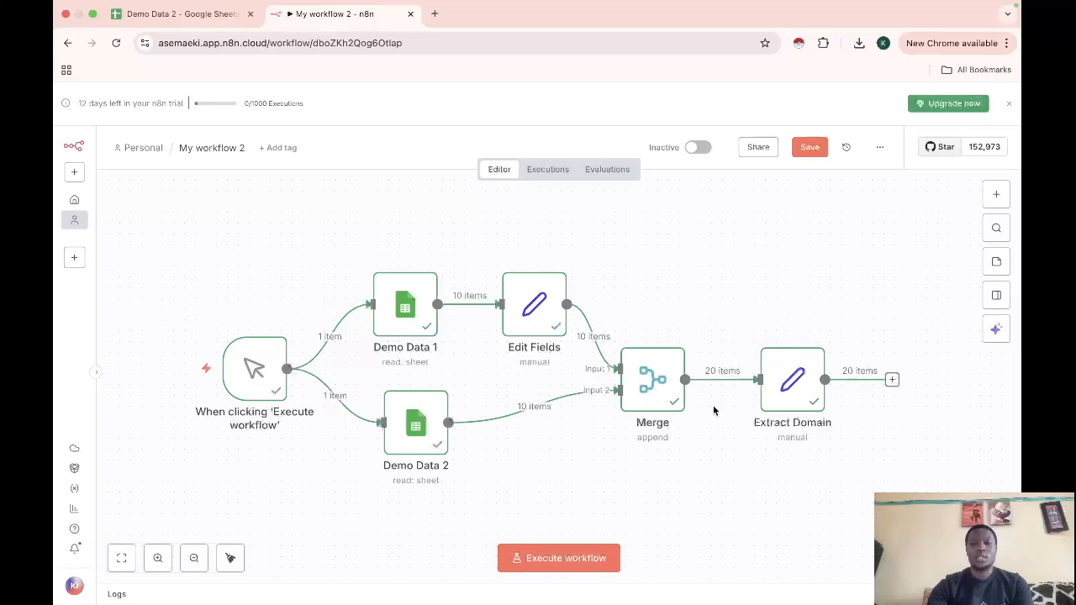
{"action": "mouse_move", "coordinate": [721, 396]}
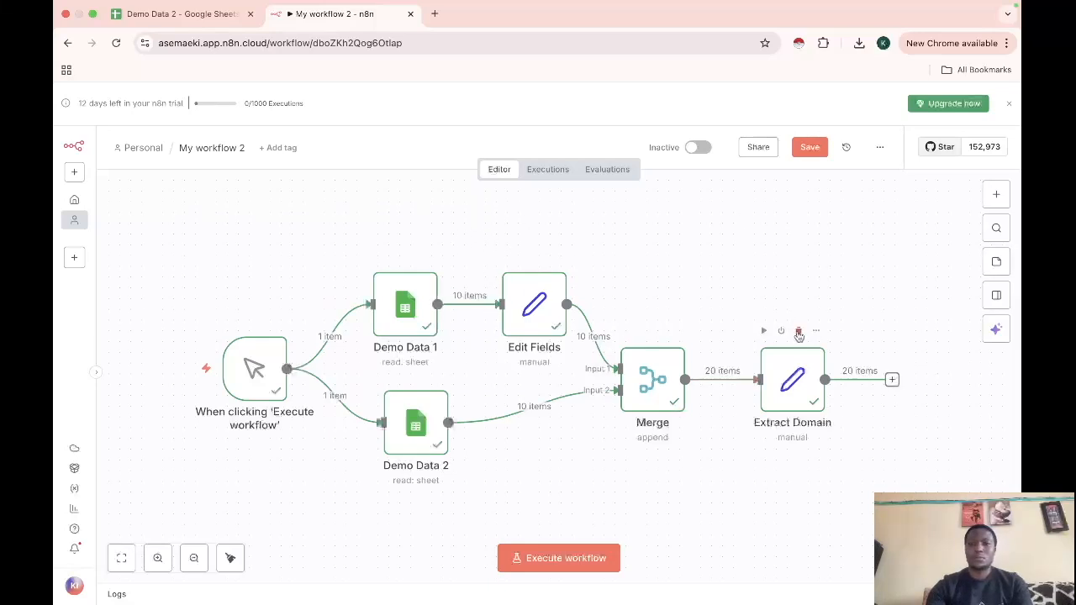
Delete the Extract Domain, Merge, Edit Fields, Demo Data 1 and Demo Data 2 nodes
{"action": "left_click", "coordinate": [799, 330]}
{"action": "left_click", "coordinate": [659, 331]}
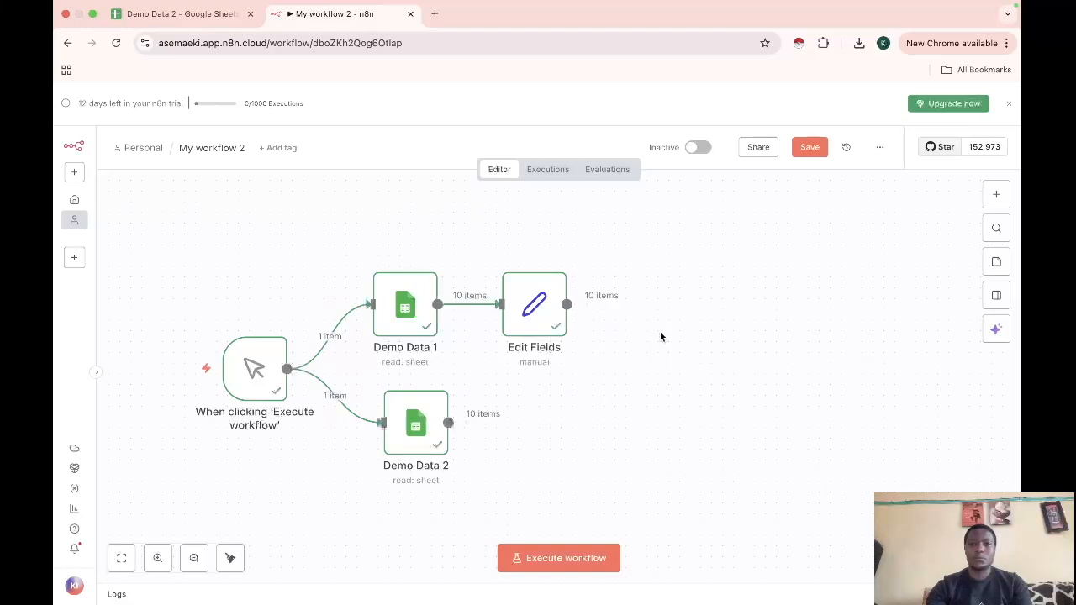
{"action": "left_click", "coordinate": [541, 257]}
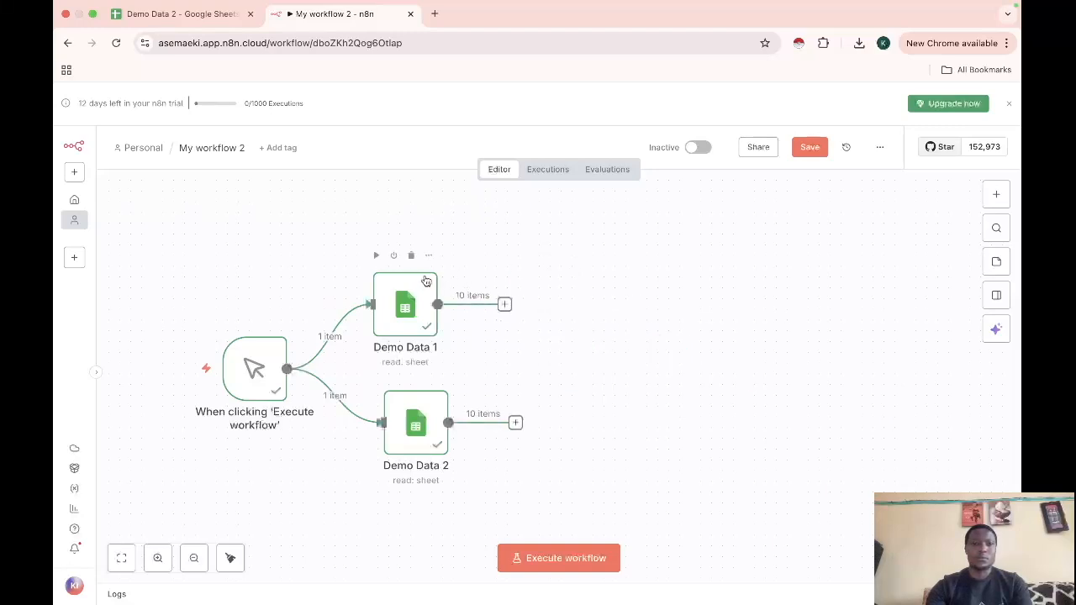
{"action": "left_click", "coordinate": [412, 256]}
{"action": "left_click", "coordinate": [422, 373]}
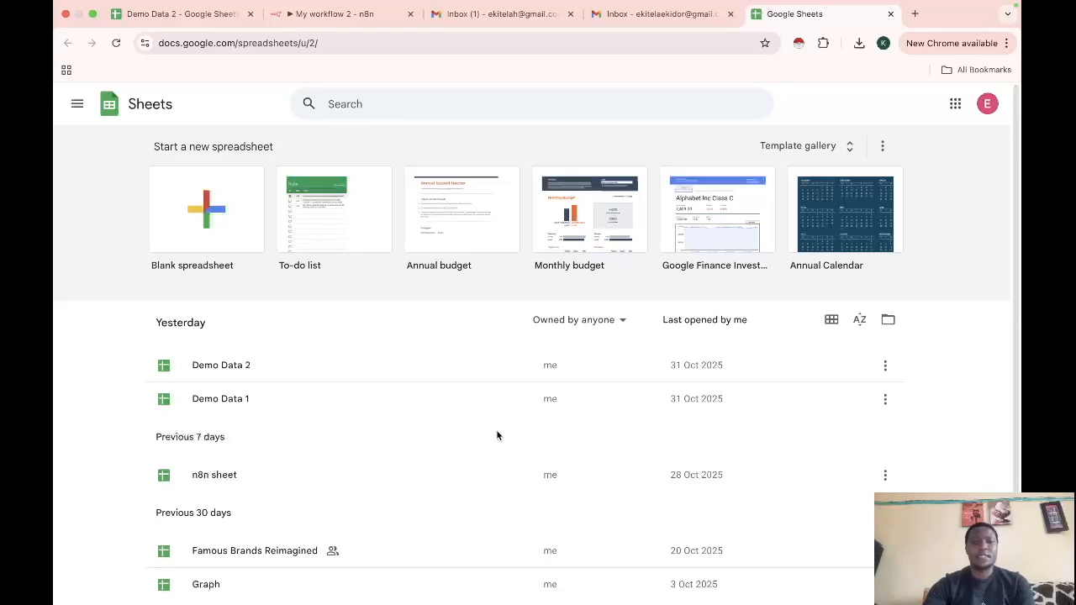
Open the Demo Data 2 and Demo Data 1 spreadsheets in turn to view their contents
{"action": "left_click", "coordinate": [241, 370]}
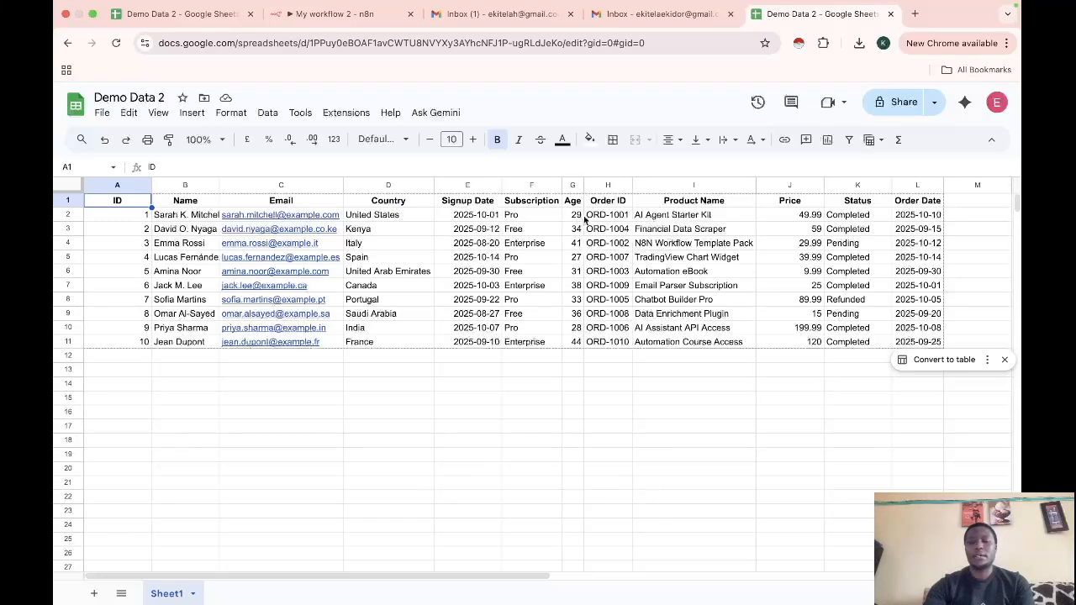
{"action": "left_click", "coordinate": [68, 43]}
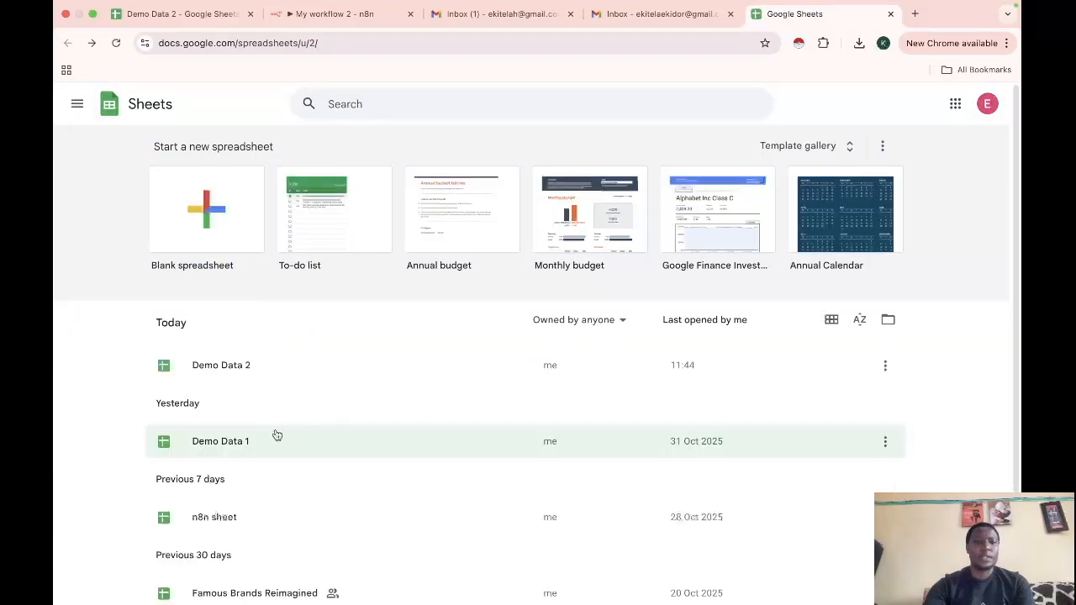
{"action": "left_click", "coordinate": [241, 442]}
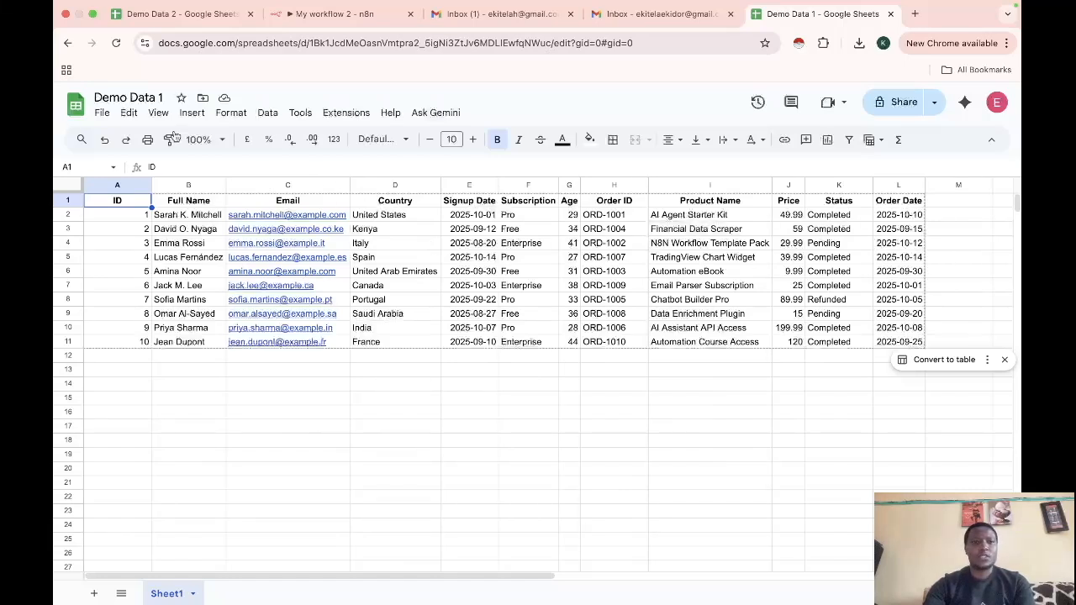
{"action": "left_click", "coordinate": [68, 43]}
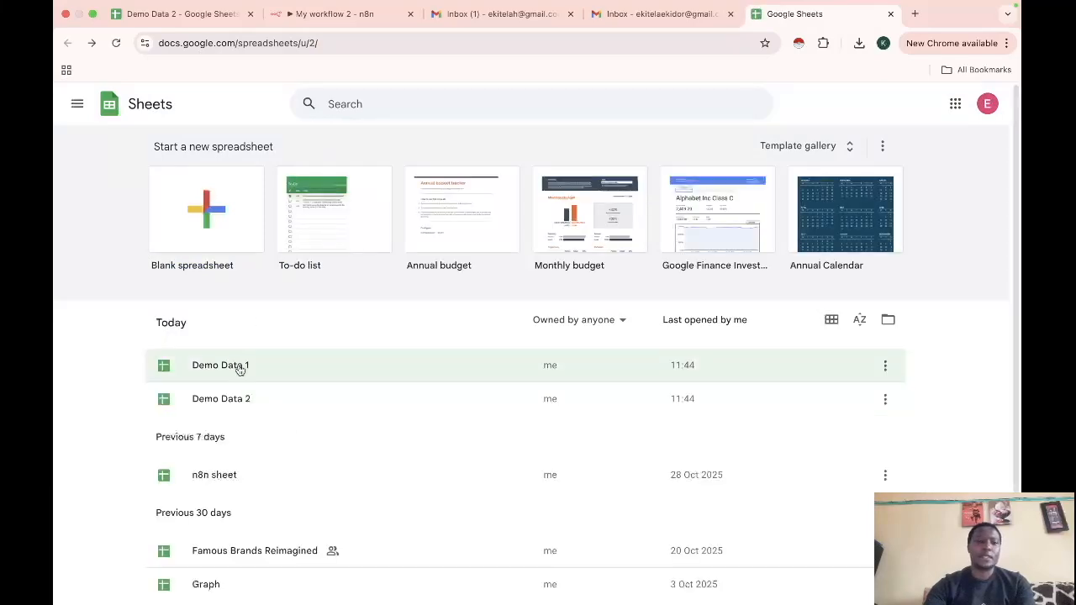
Compare Demo Data 2's Name header in B1 with Demo Data 1's Full Name, then return to n8n
{"action": "left_click", "coordinate": [231, 398]}
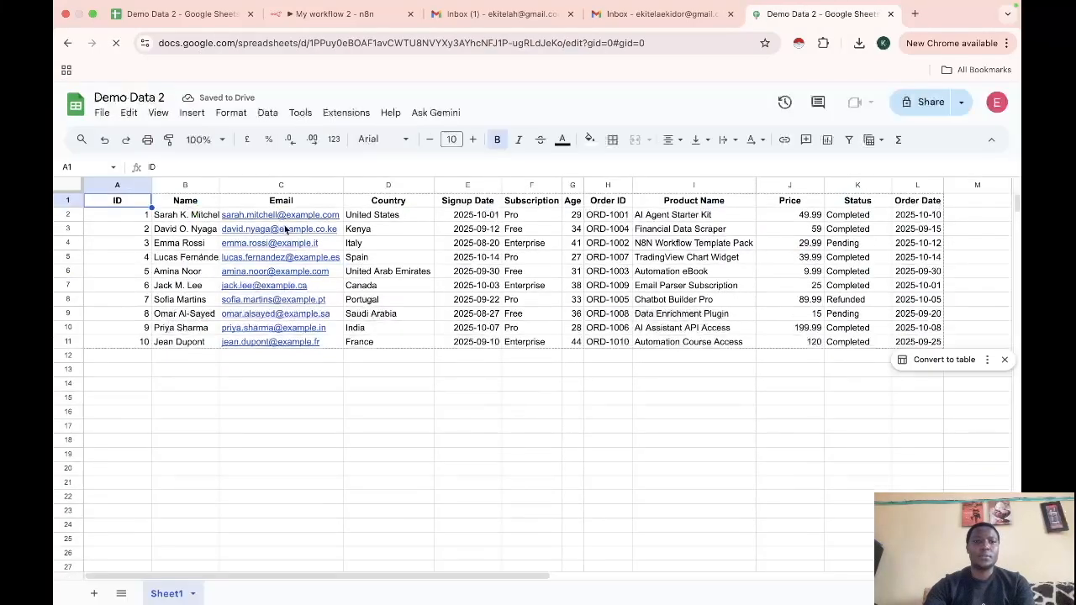
{"action": "left_click", "coordinate": [191, 203]}
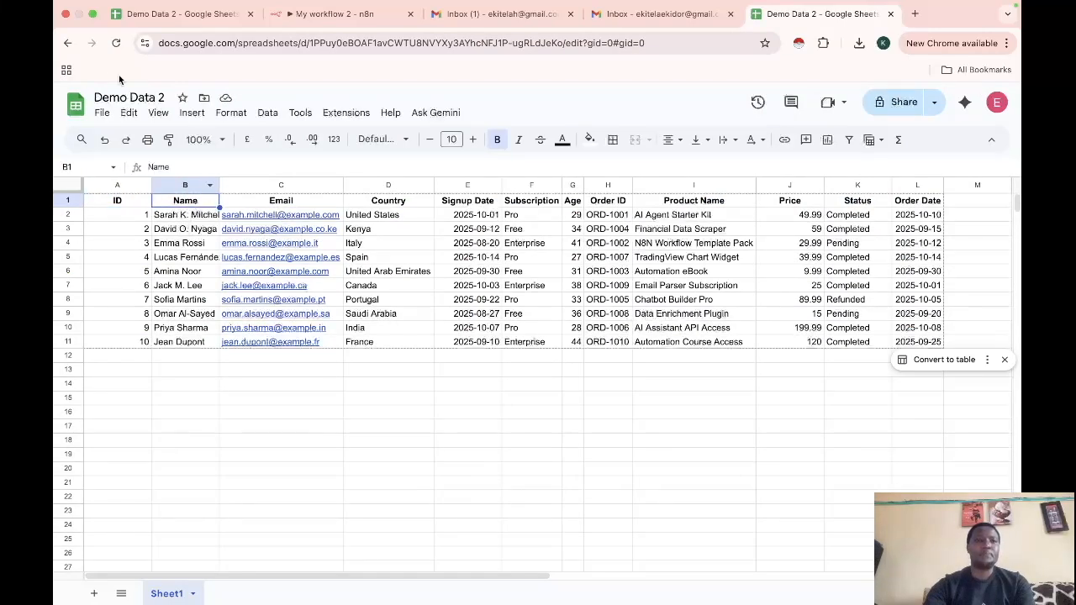
{"action": "left_click", "coordinate": [67, 43]}
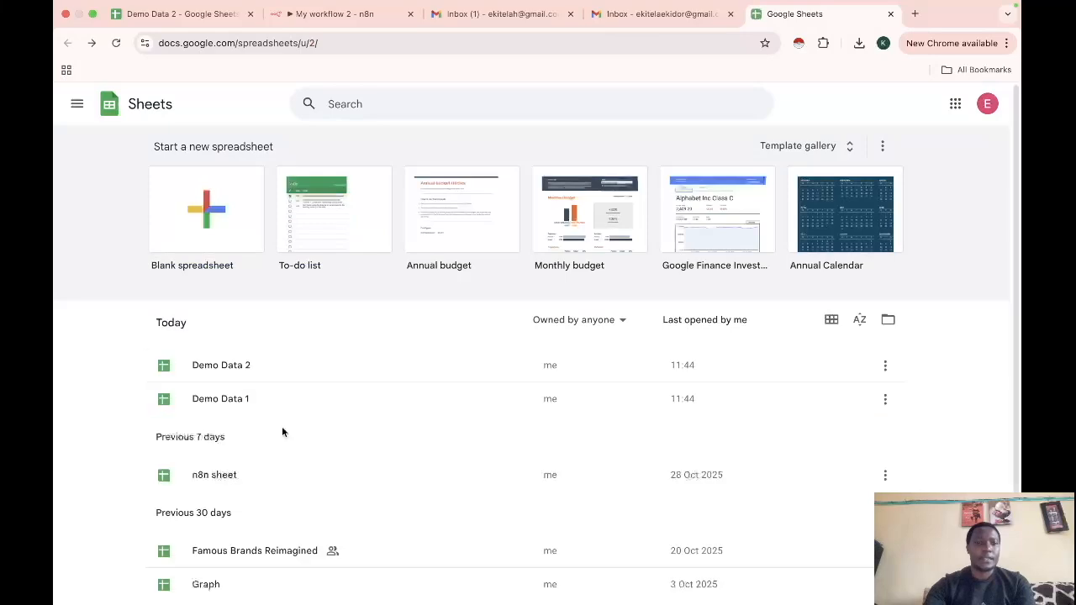
{"action": "left_click", "coordinate": [240, 401]}
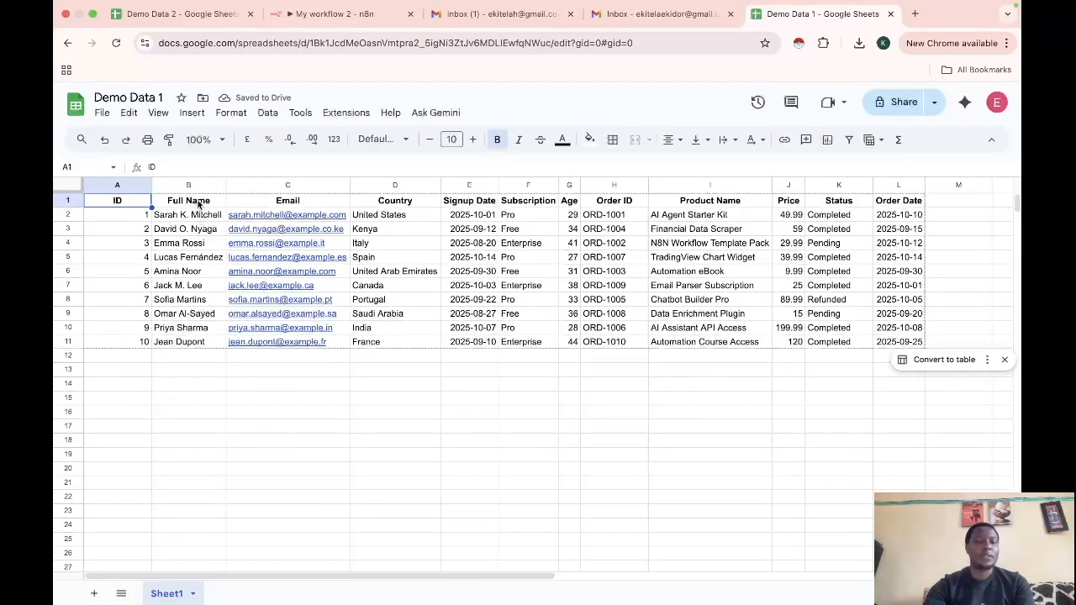
{"action": "left_click", "coordinate": [67, 43]}
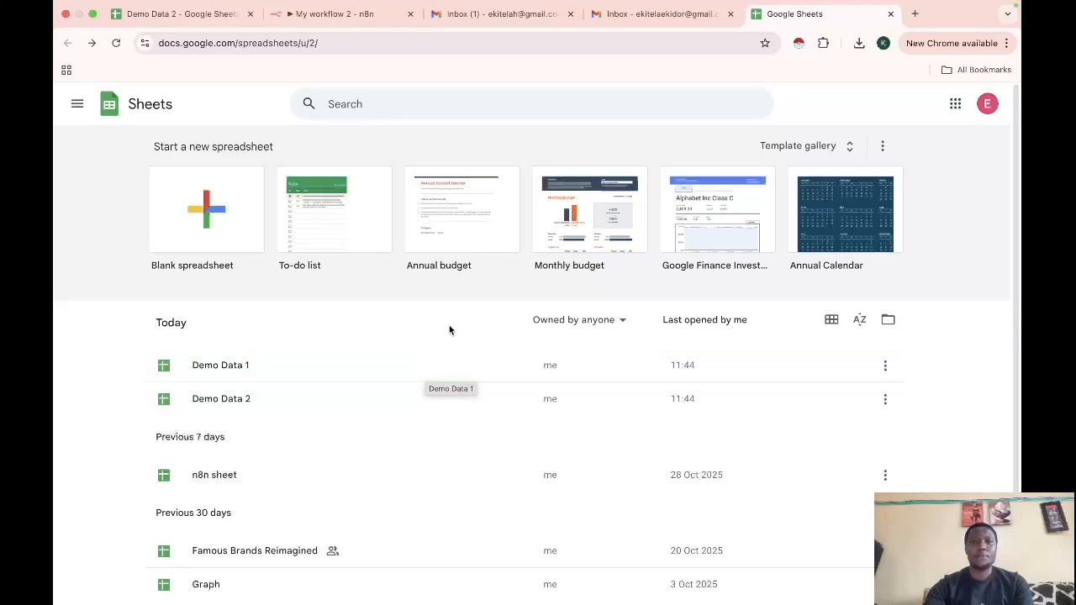
{"action": "left_click", "coordinate": [347, 17]}
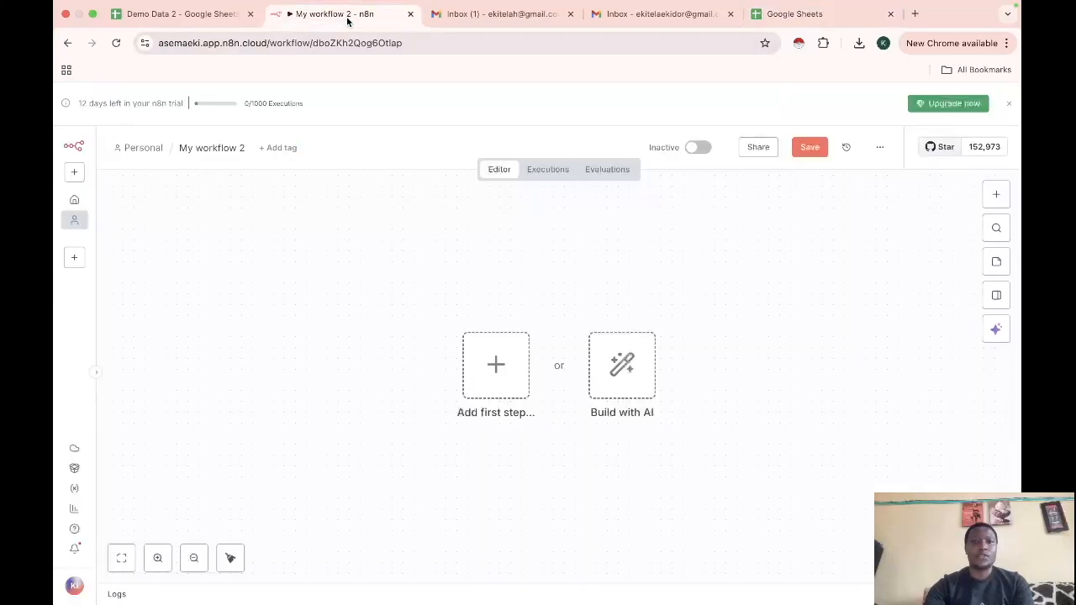
Add a Google Sheets 'Get row(s) in sheet' node as the workflow's first step
{"action": "left_click", "coordinate": [497, 371]}
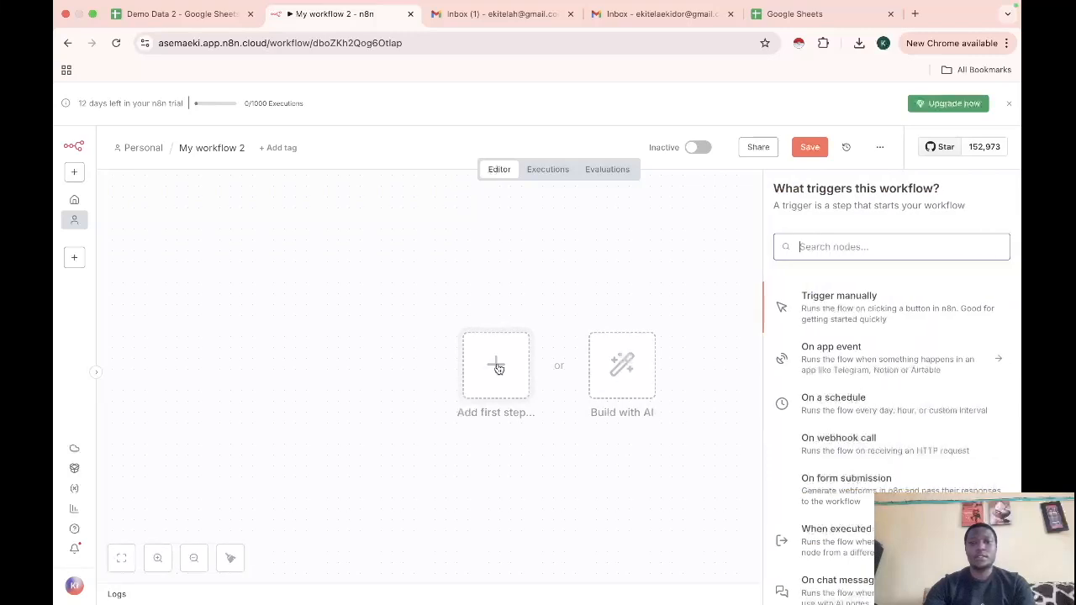
{"action": "type", "text": "goo"}
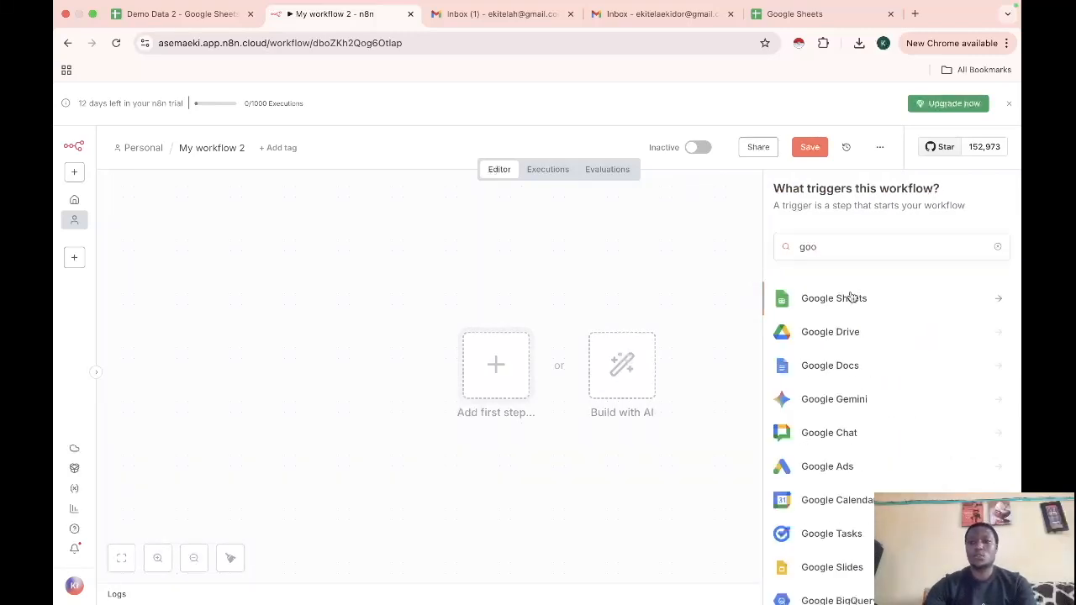
{"action": "left_click", "coordinate": [850, 298]}
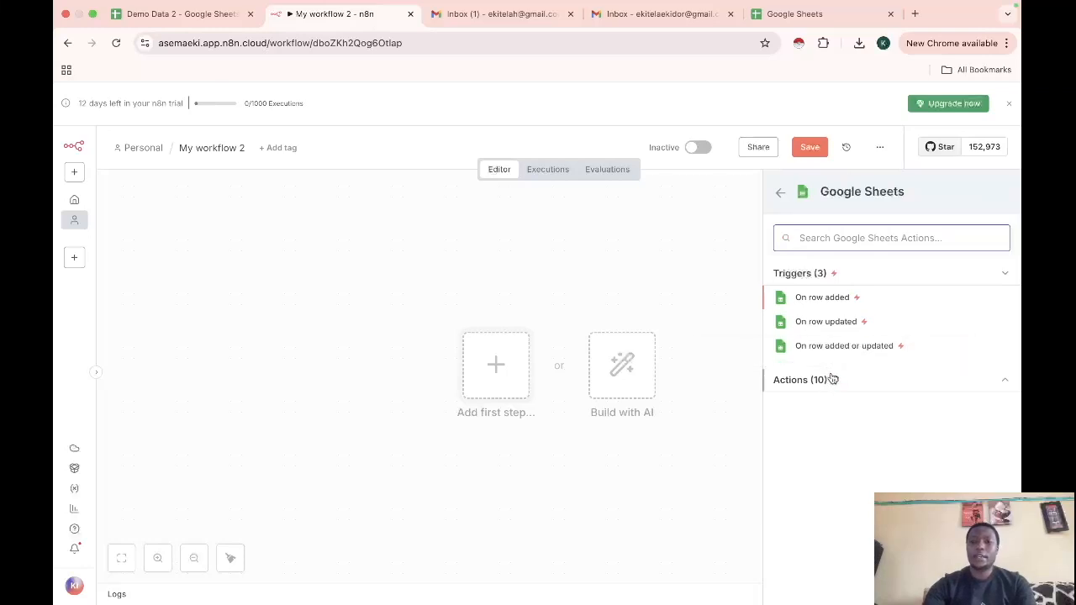
{"action": "left_click", "coordinate": [790, 380]}
{"action": "scroll", "coordinate": [798, 509], "scroll_direction": "down", "scroll_amount": 3}
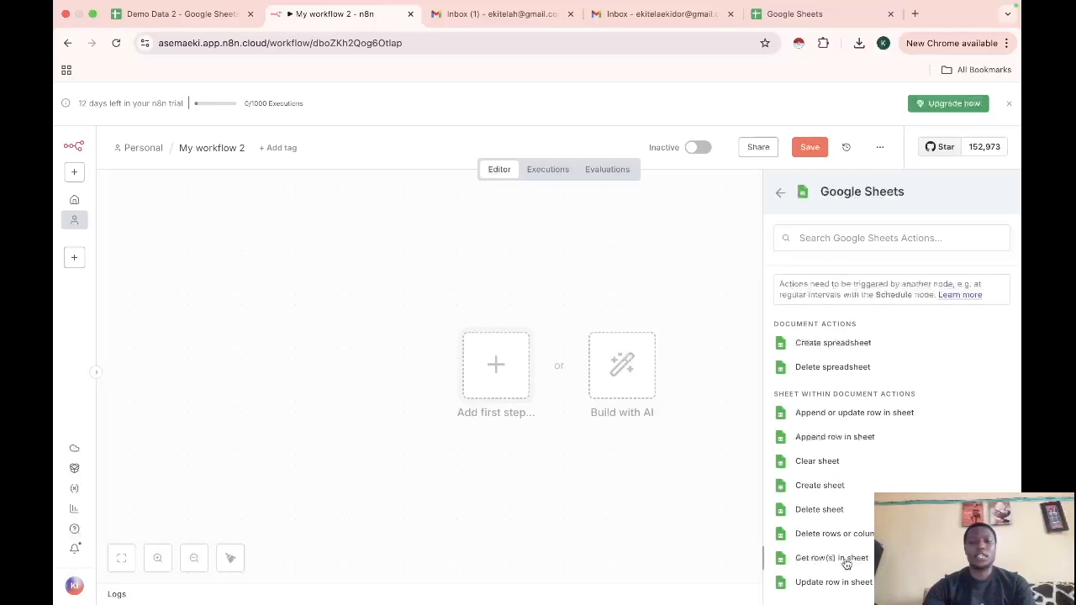
{"action": "left_click", "coordinate": [832, 558]}
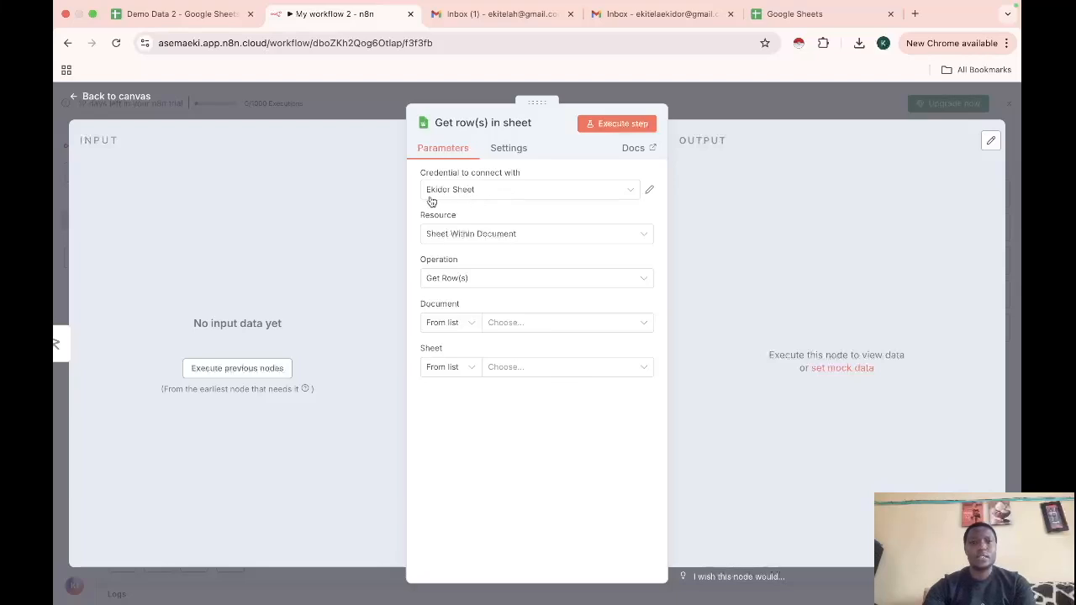
Create a new Google Sheets OAuth2 credential and name it 'n8n nodes test'
{"action": "left_click", "coordinate": [497, 195]}
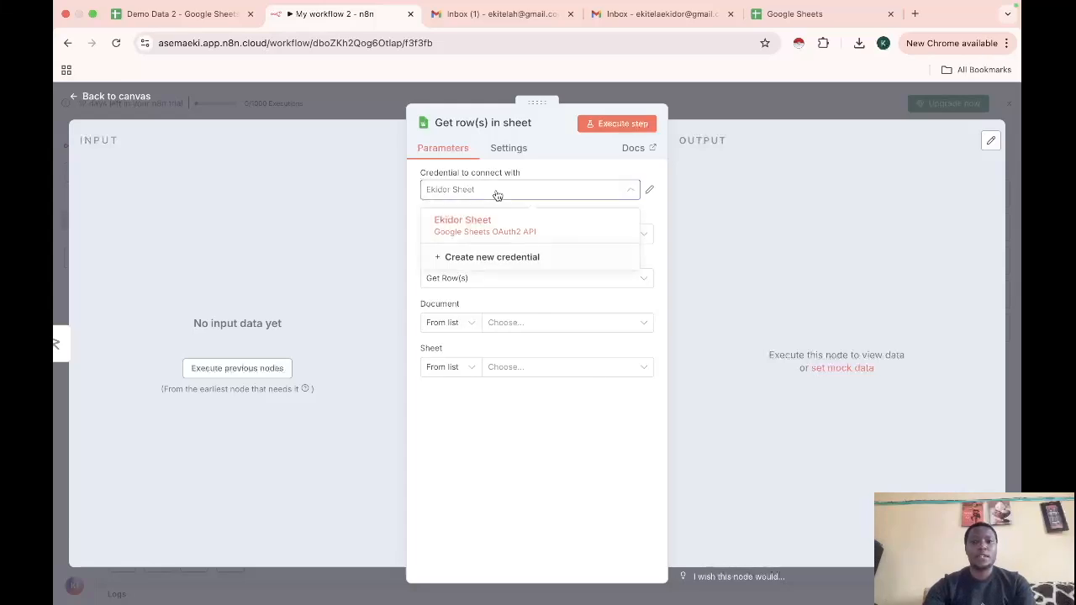
{"action": "left_click", "coordinate": [492, 264]}
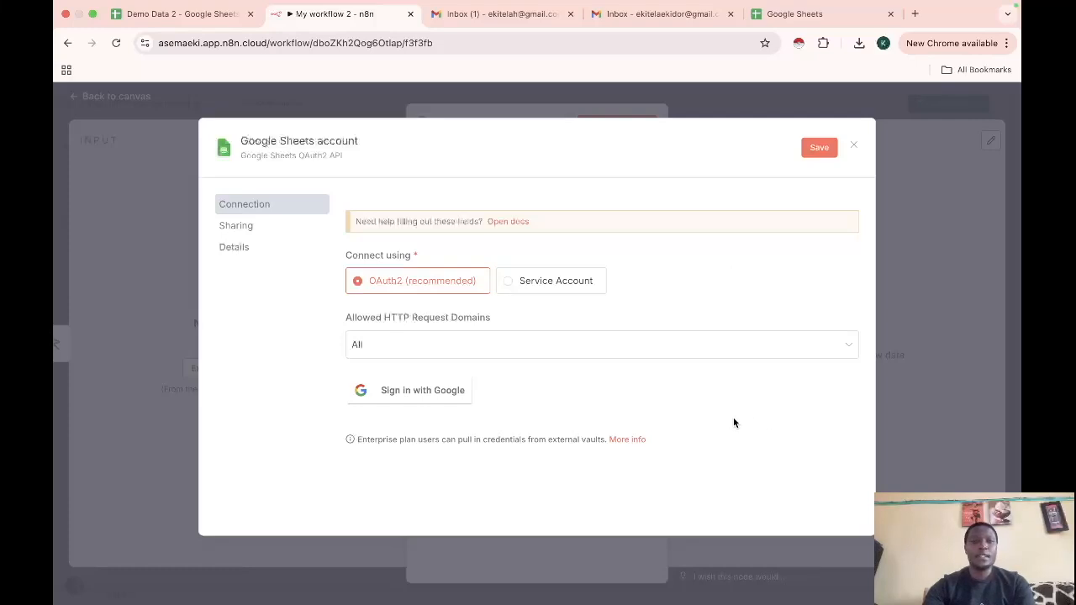
{"action": "left_click", "coordinate": [321, 140]}
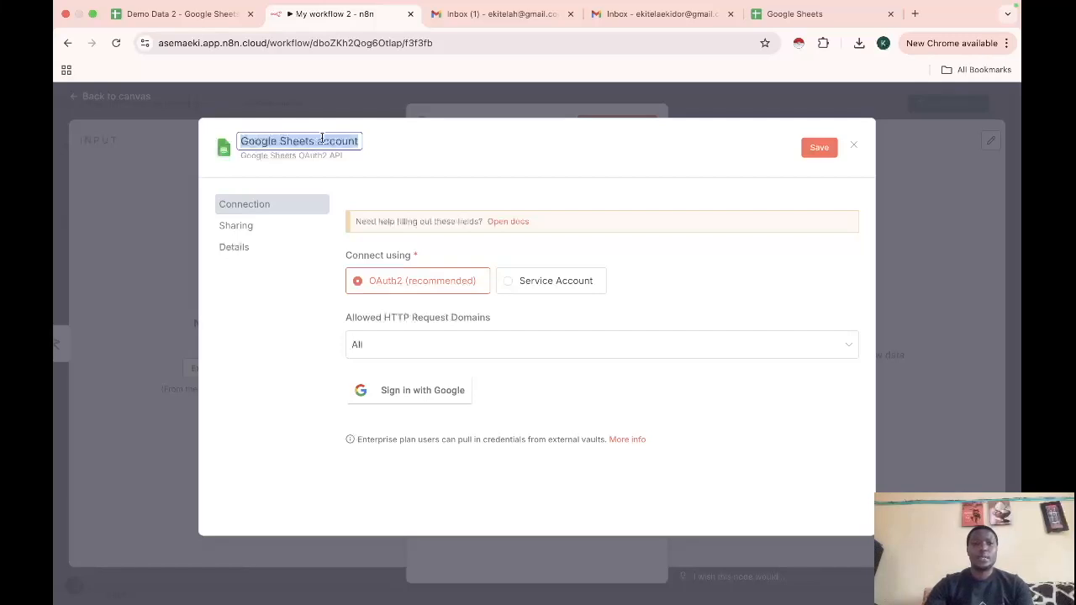
{"action": "type", "text": "n8n"}
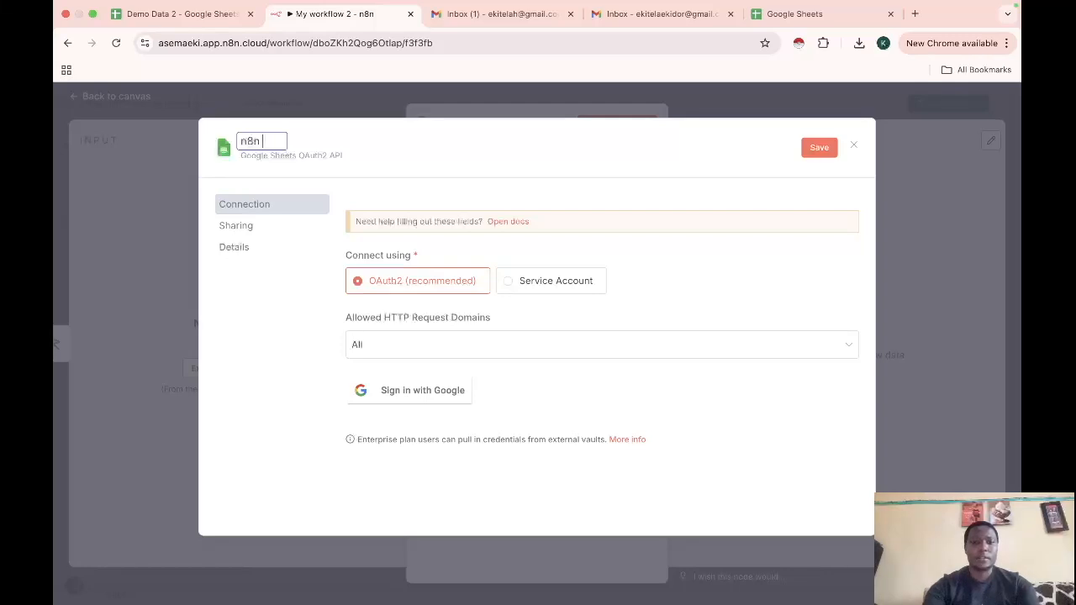
{"action": "type", "text": "nodes test"}
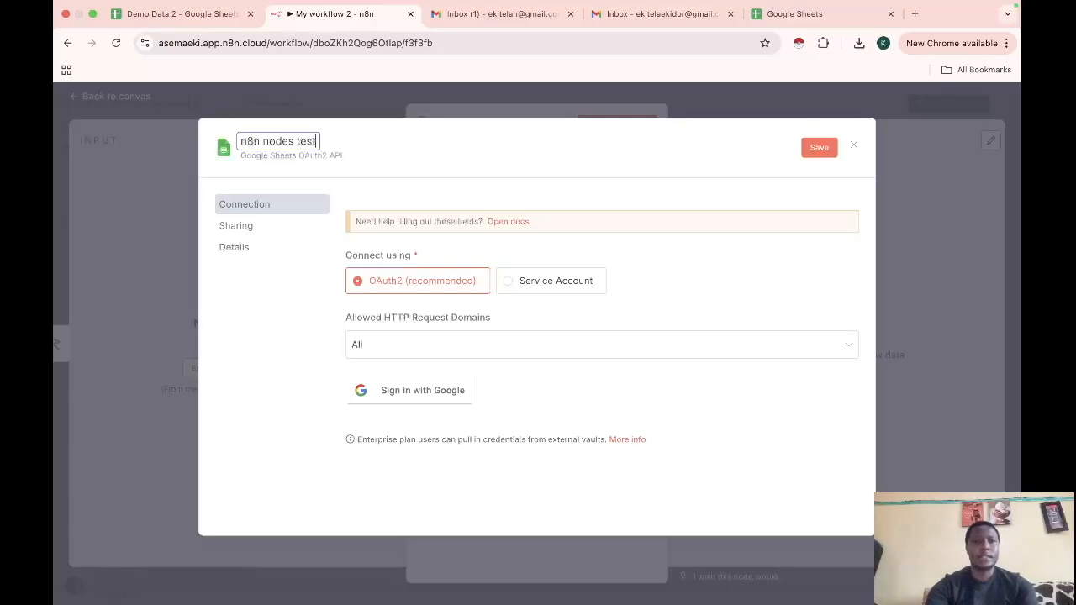
{"action": "key", "text": "Return"}
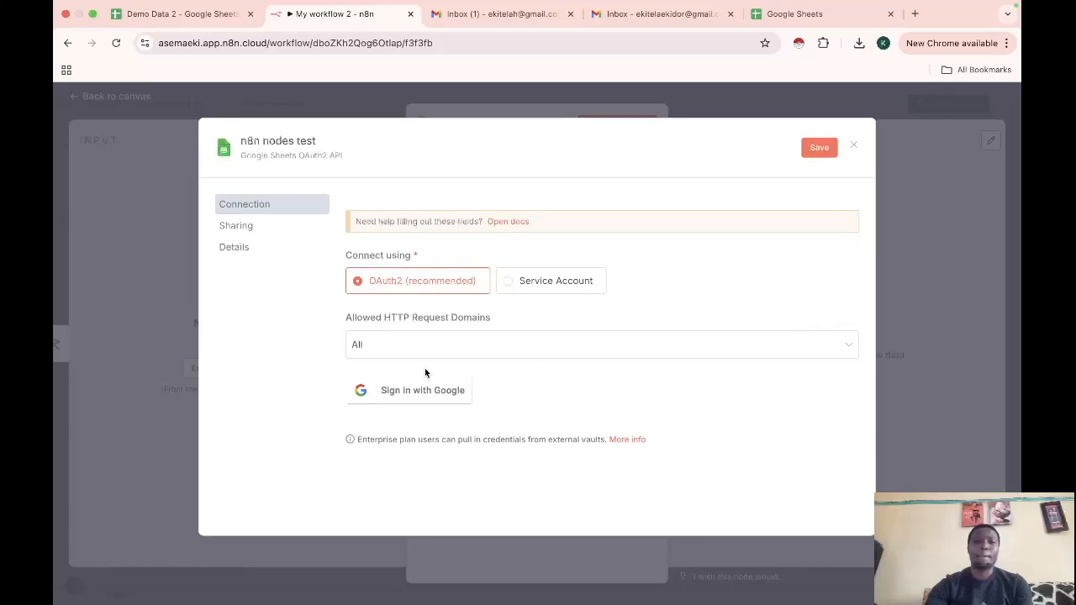
Open the 'Google: OAuth2 single service' docs page and read through its five setup steps
{"action": "left_click", "coordinate": [515, 222]}
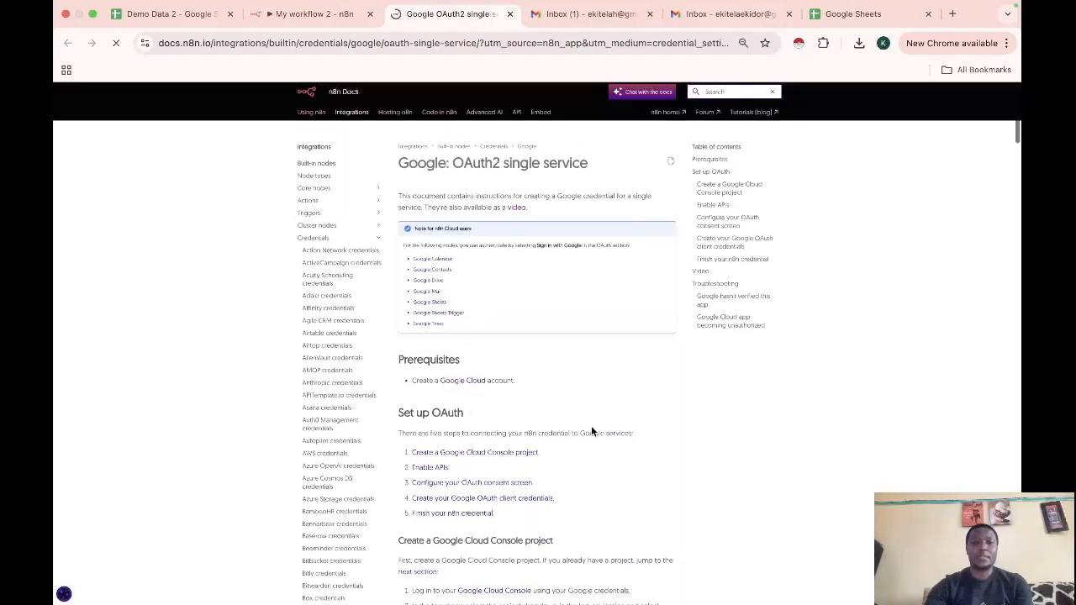
{"action": "scroll", "coordinate": [592, 435], "scroll_direction": "down", "scroll_amount": 1}
{"action": "scroll", "coordinate": [592, 438], "scroll_direction": "down", "scroll_amount": 1}
{"action": "scroll", "coordinate": [592, 439], "scroll_direction": "down", "scroll_amount": 2}
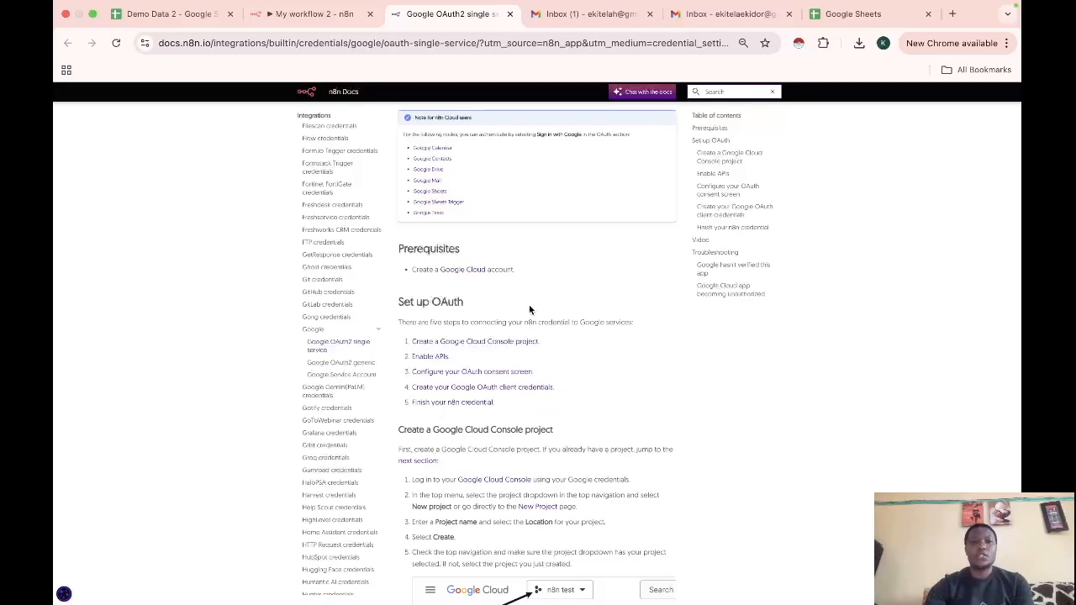
{"action": "scroll", "coordinate": [528, 304], "scroll_direction": "up", "scroll_amount": 2}
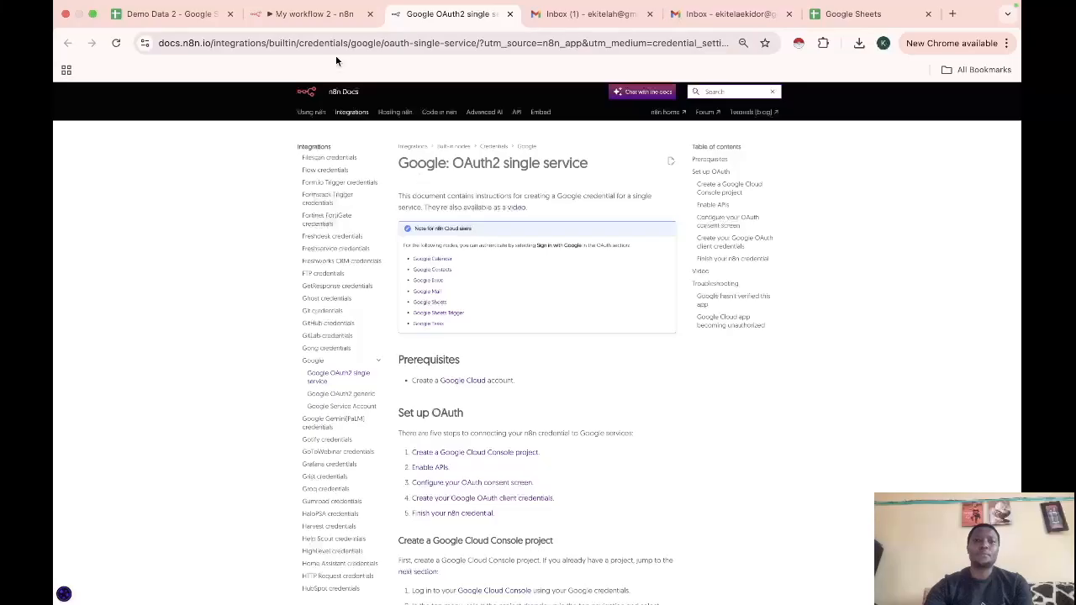
Sign in with Google, grant n8n.cloud access, and close the connected 'n8n nodes test' credential
{"action": "left_click", "coordinate": [311, 13]}
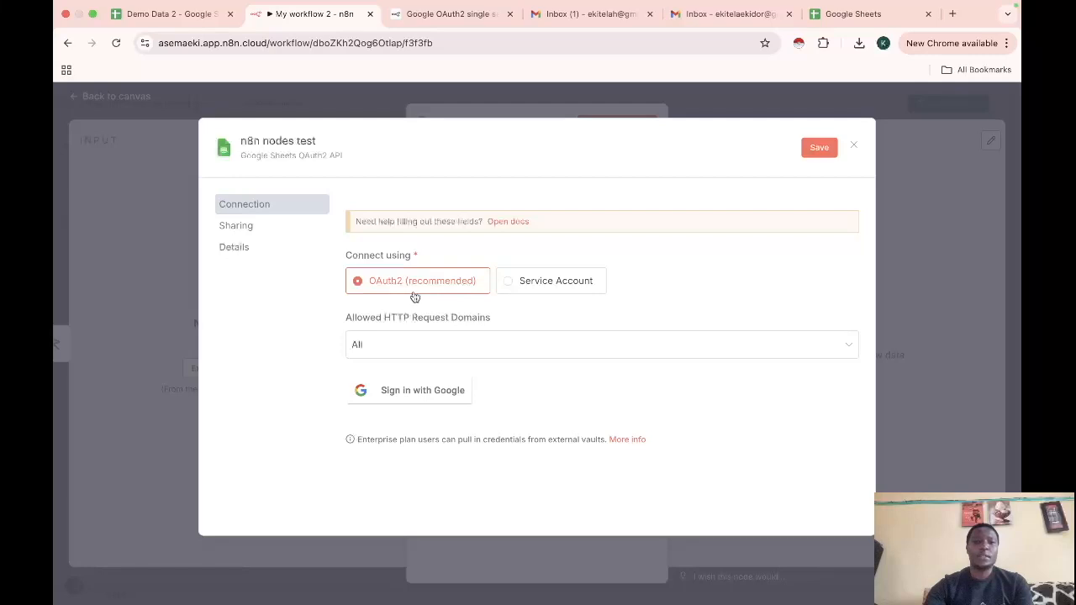
{"action": "left_click", "coordinate": [410, 394]}
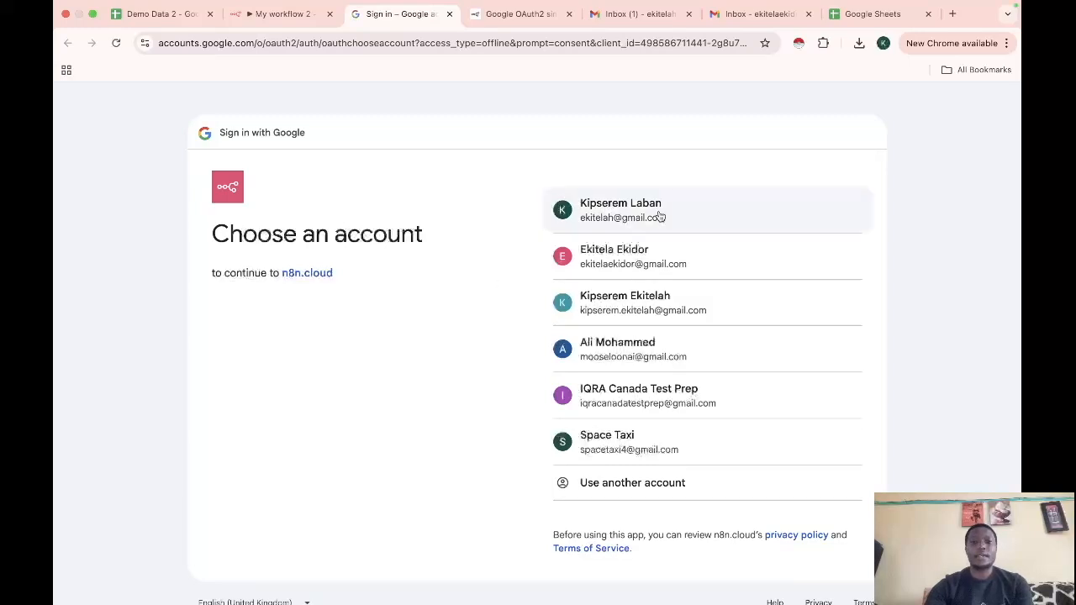
{"action": "left_click", "coordinate": [621, 255]}
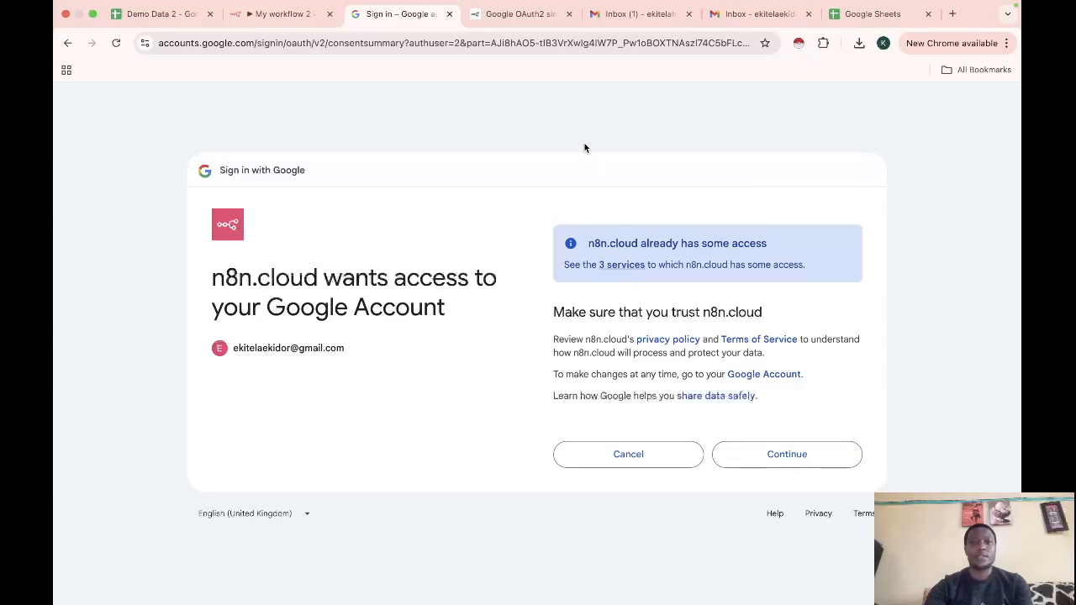
{"action": "left_click", "coordinate": [510, 14]}
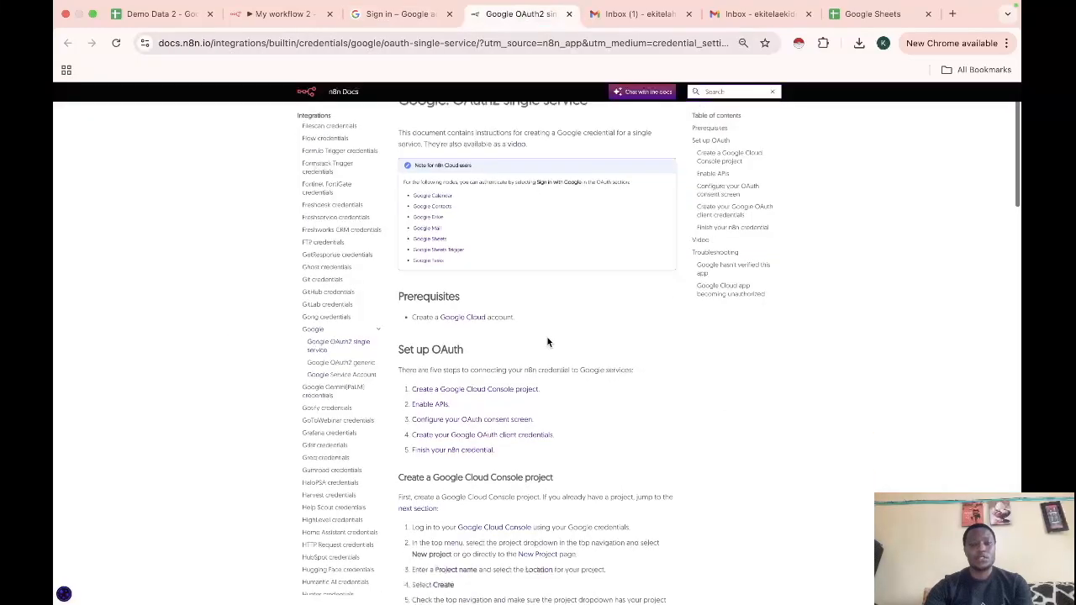
{"action": "left_click", "coordinate": [400, 14]}
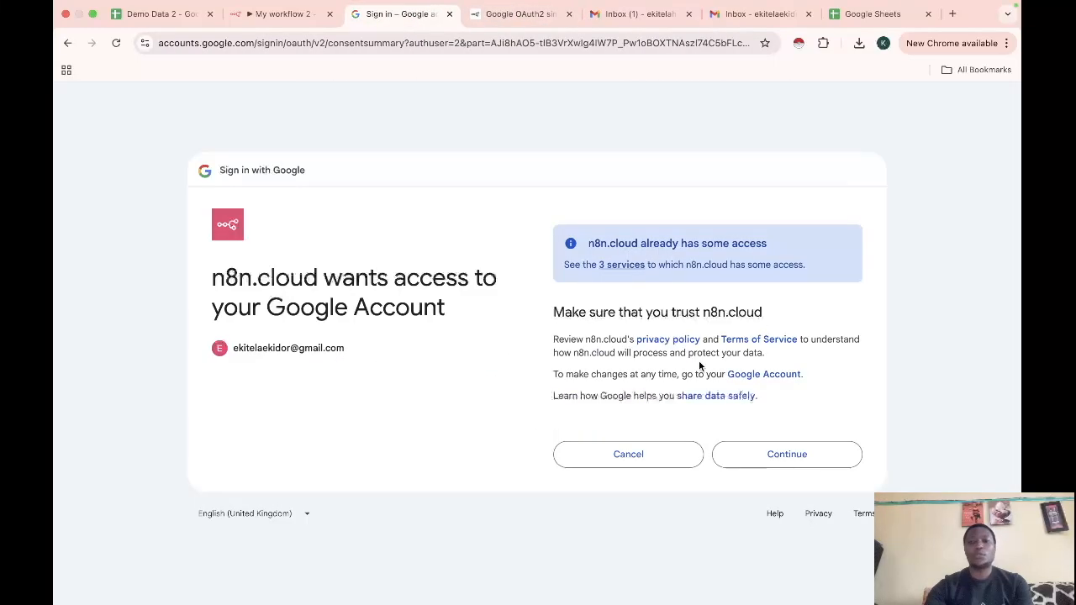
{"action": "left_click", "coordinate": [780, 463]}
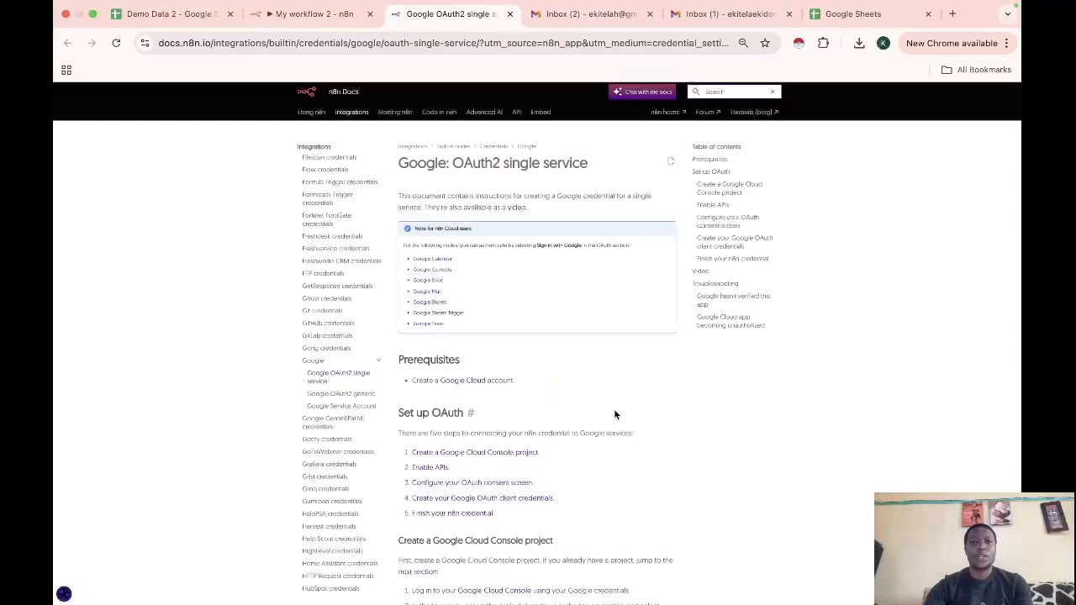
{"action": "scroll", "coordinate": [494, 425], "scroll_direction": "down", "scroll_amount": 2}
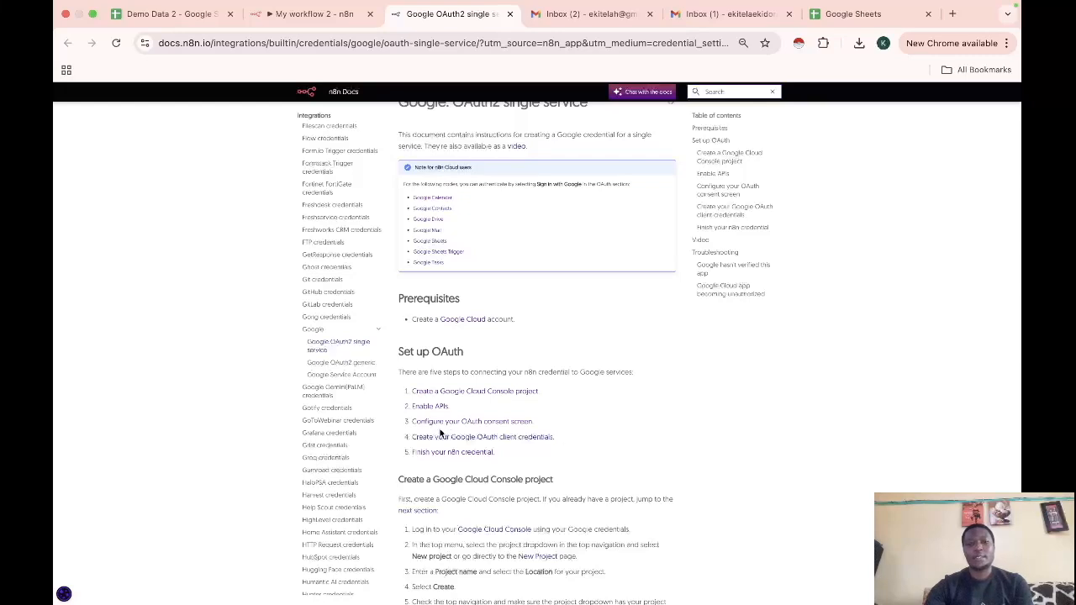
{"action": "scroll", "coordinate": [516, 463], "scroll_direction": "down", "scroll_amount": 1}
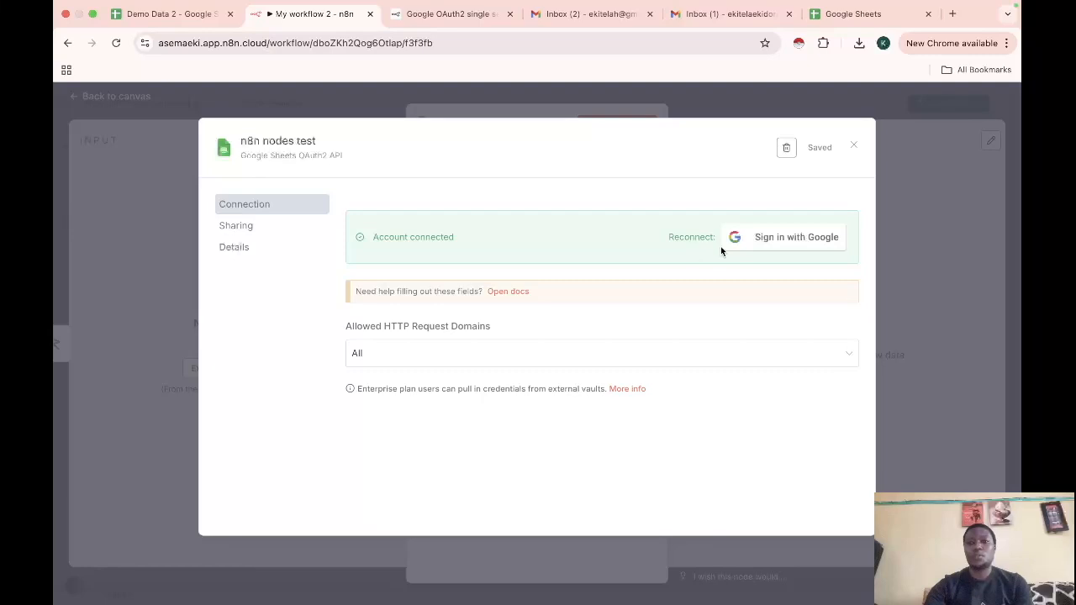
{"action": "left_click", "coordinate": [853, 148]}
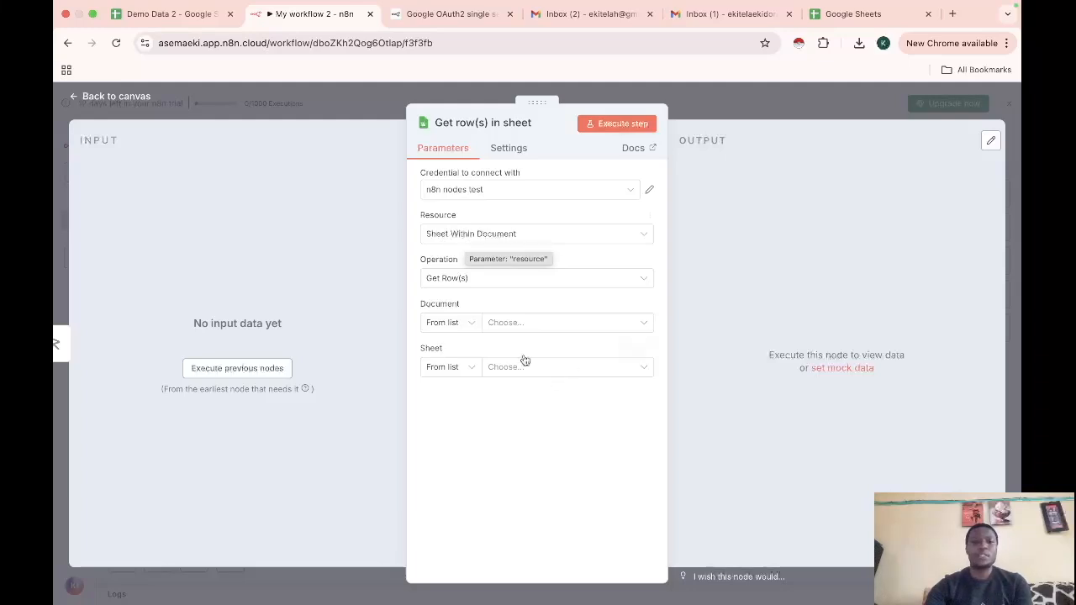
{"action": "left_click", "coordinate": [467, 329]}
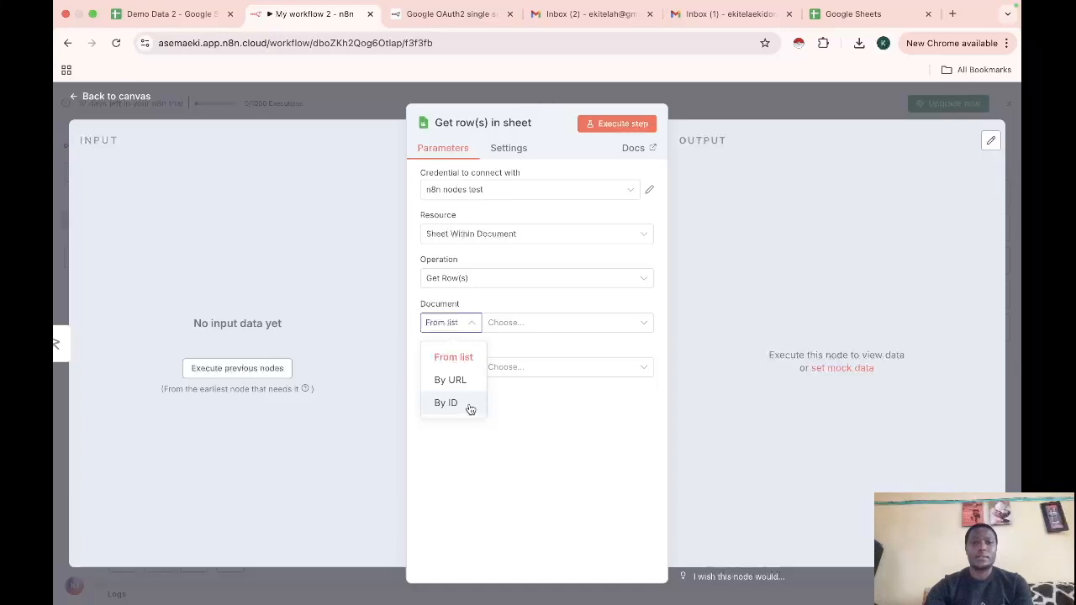
{"action": "left_click", "coordinate": [536, 435]}
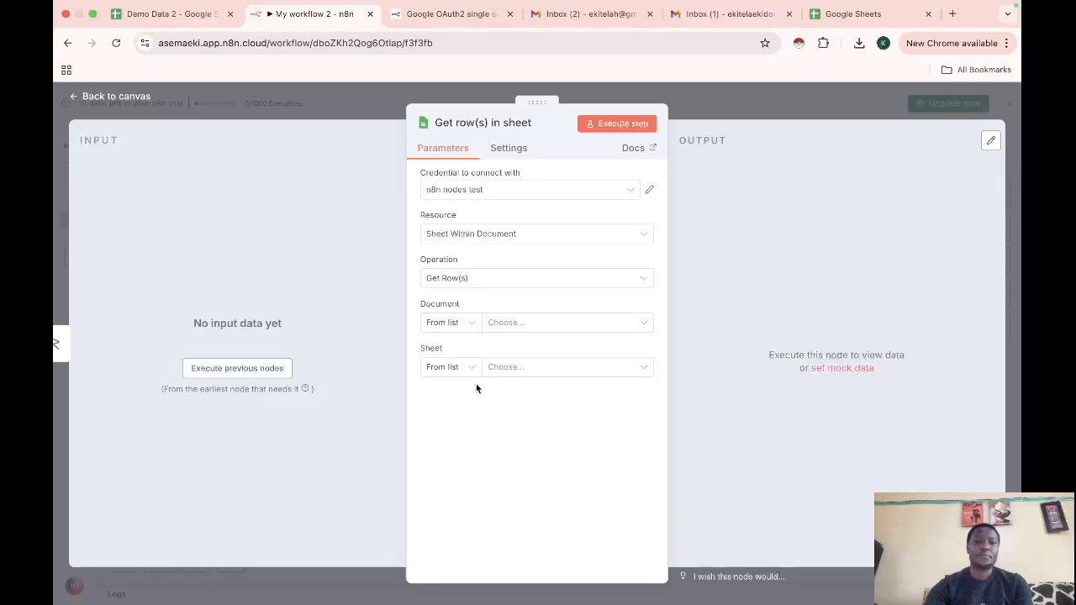
{"action": "left_click", "coordinate": [158, 14]}
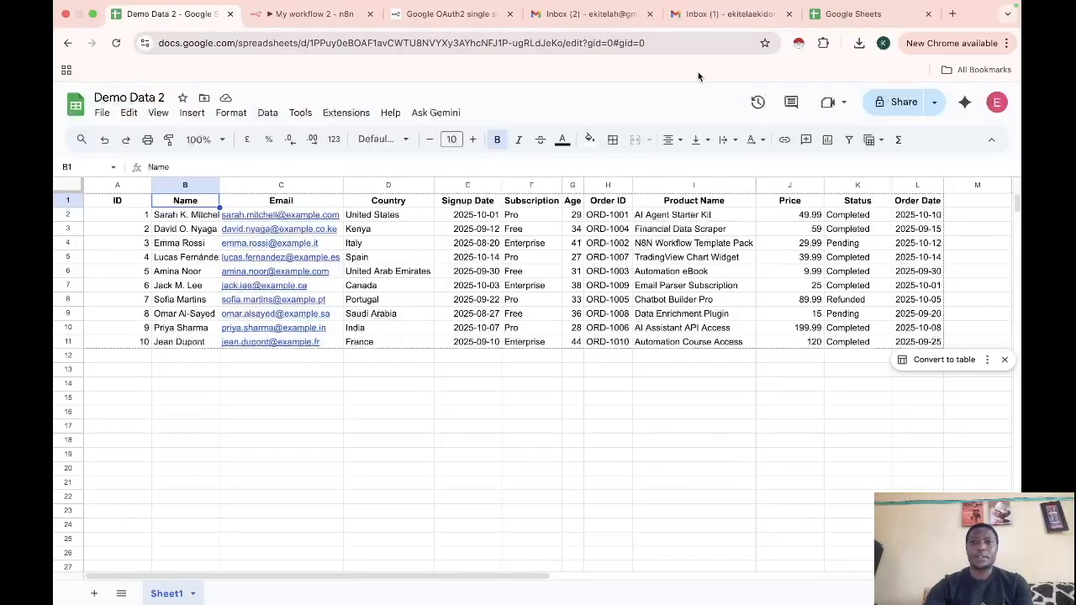
{"action": "left_click", "coordinate": [841, 20]}
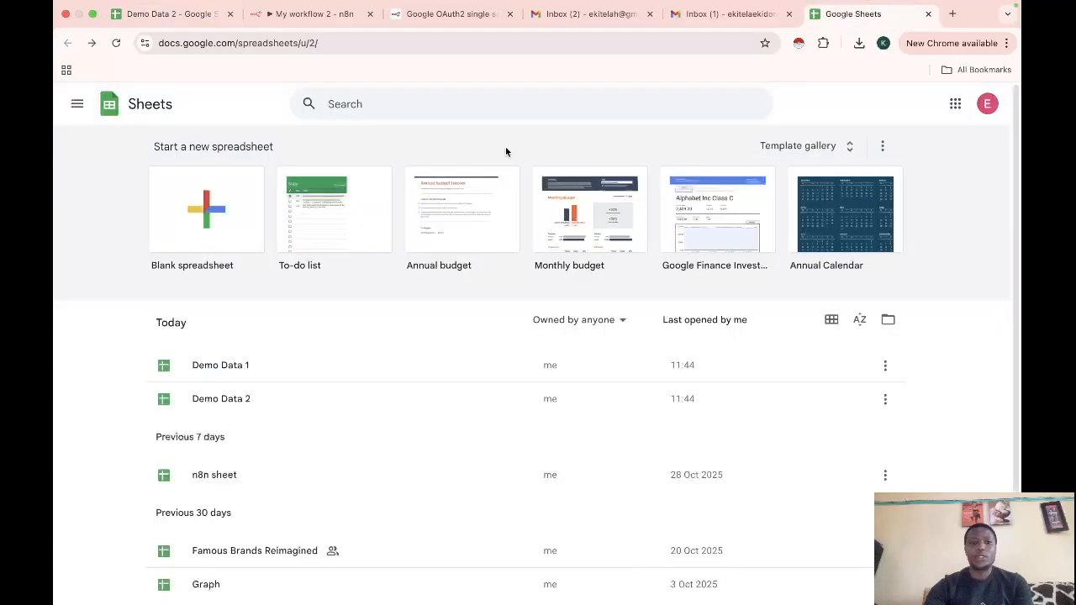
{"action": "scroll", "coordinate": [415, 526], "scroll_direction": "down", "scroll_amount": 2}
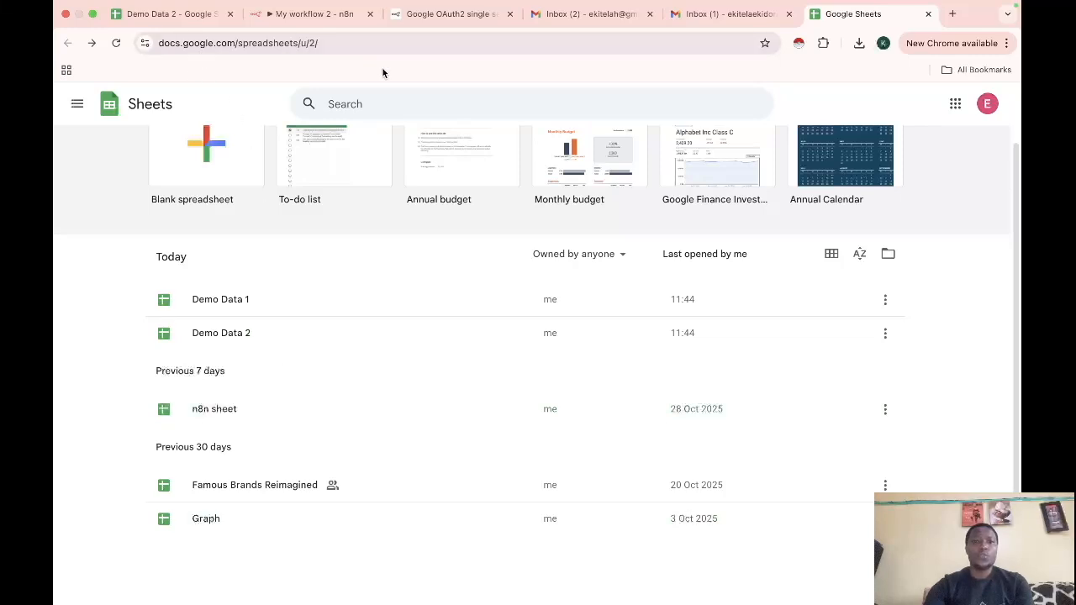
{"action": "left_click", "coordinate": [308, 15]}
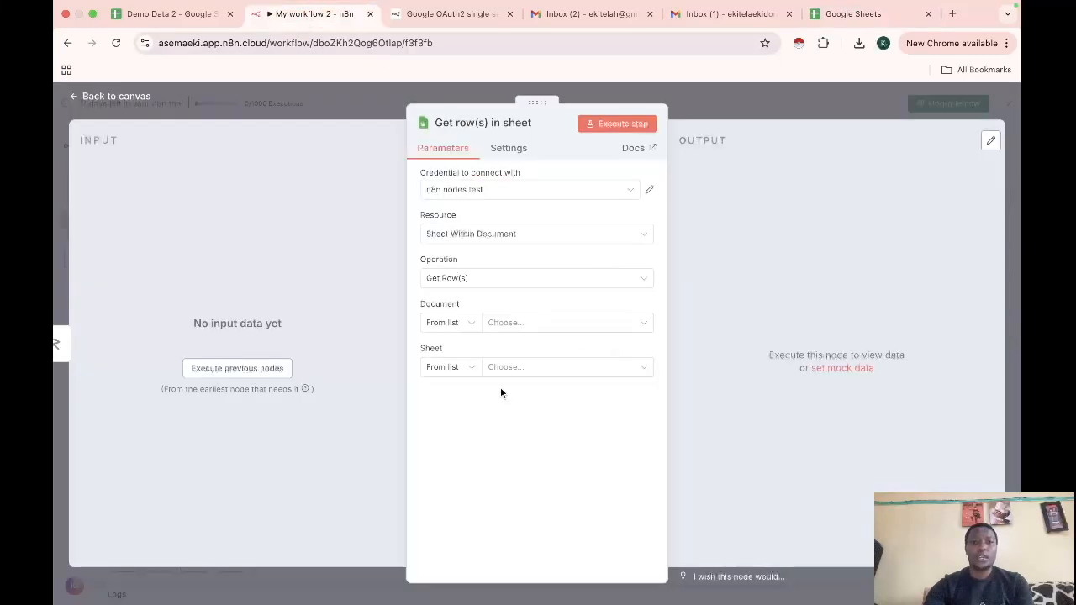
Set the Get row(s) node's Document selection mode to 'By ID'
{"action": "left_click", "coordinate": [510, 328]}
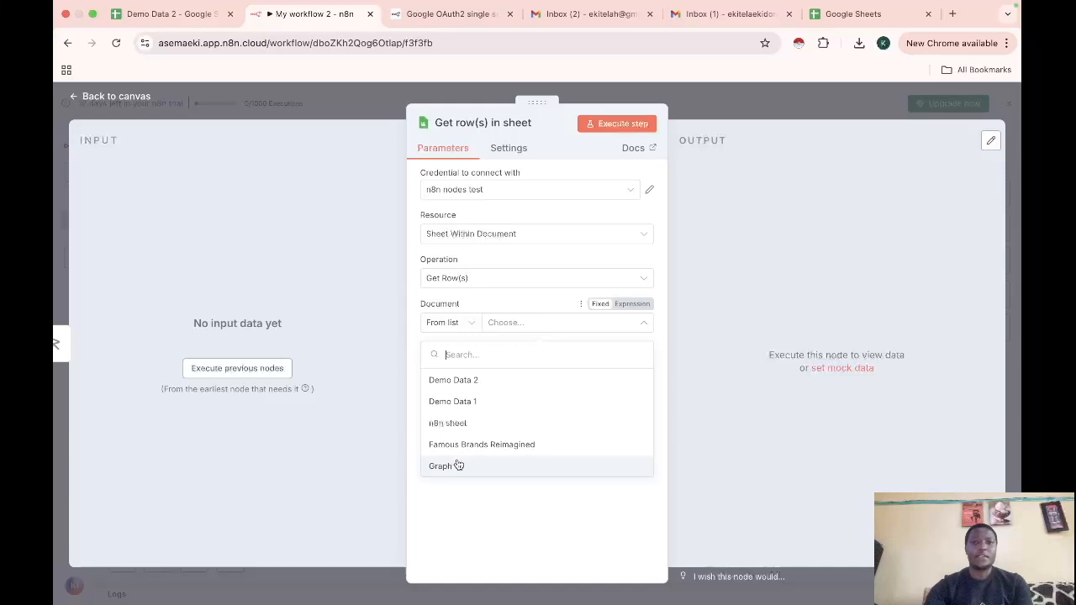
{"action": "left_click", "coordinate": [853, 14]}
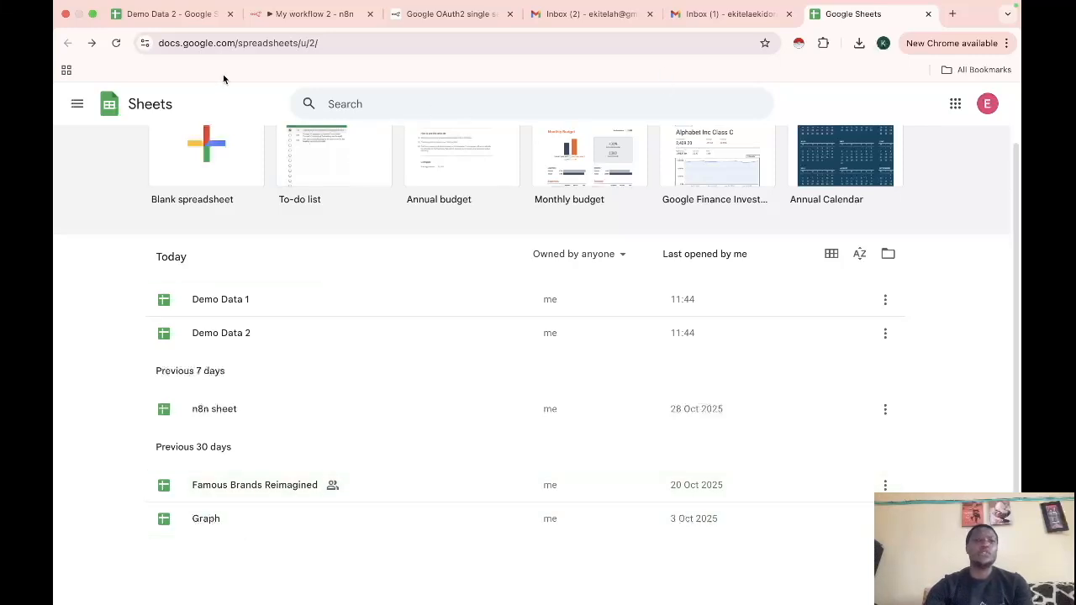
{"action": "left_click", "coordinate": [306, 13]}
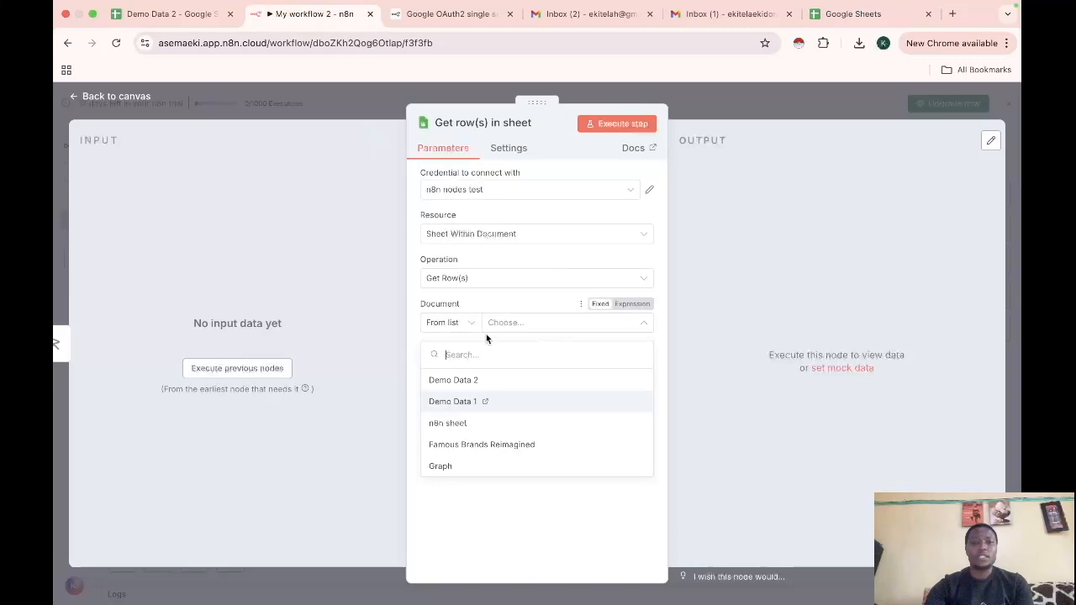
{"action": "left_click", "coordinate": [492, 337]}
{"action": "left_click", "coordinate": [469, 328]}
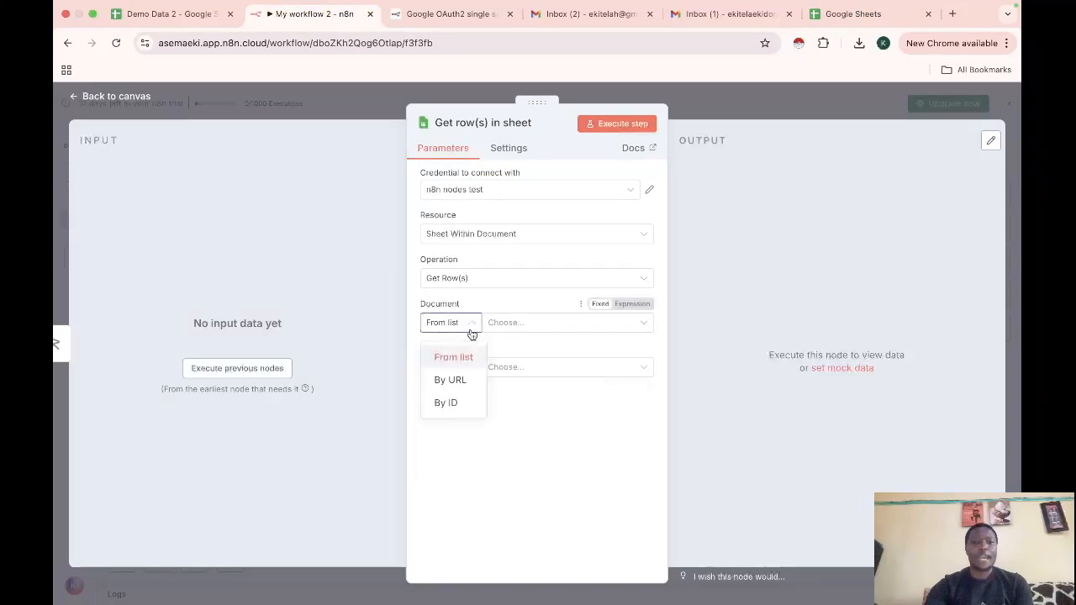
{"action": "left_click", "coordinate": [453, 401]}
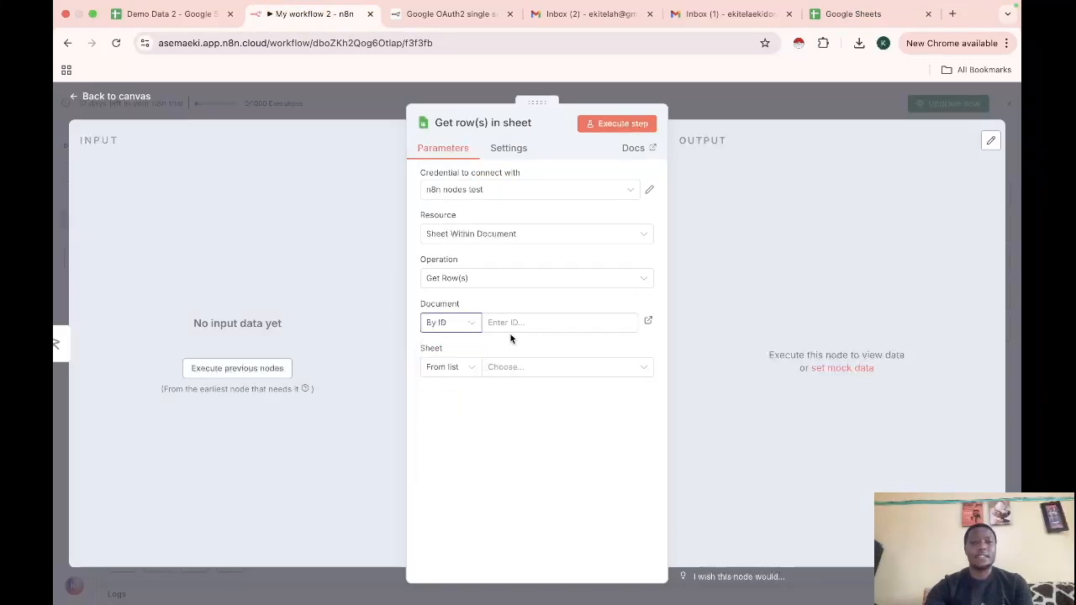
{"action": "left_click", "coordinate": [841, 17]}
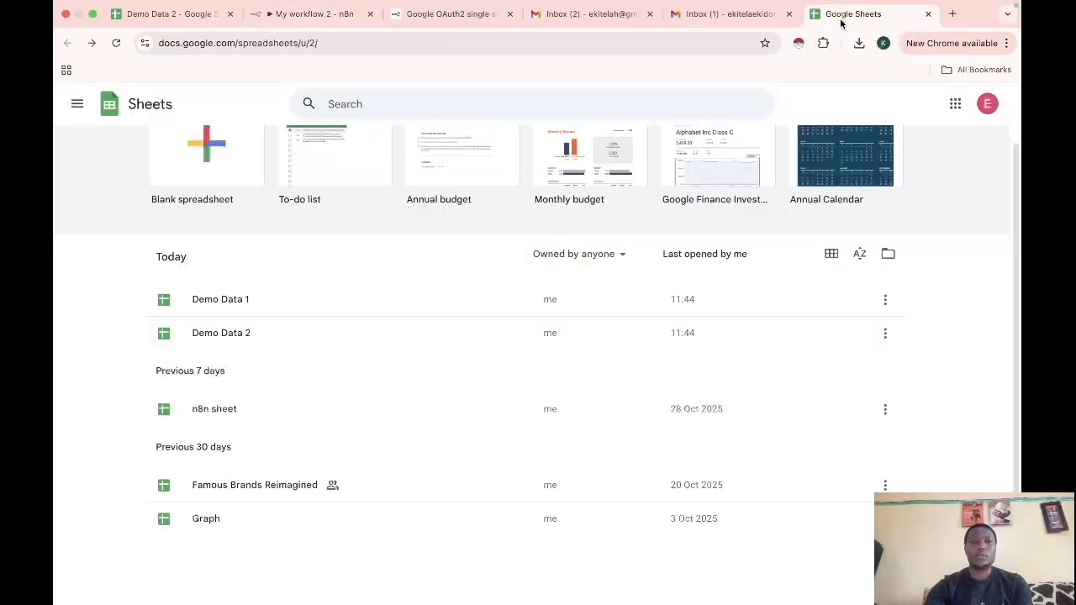
Open Demo Data 1 and copy its spreadsheet ID from the web address
{"action": "left_click", "coordinate": [237, 306]}
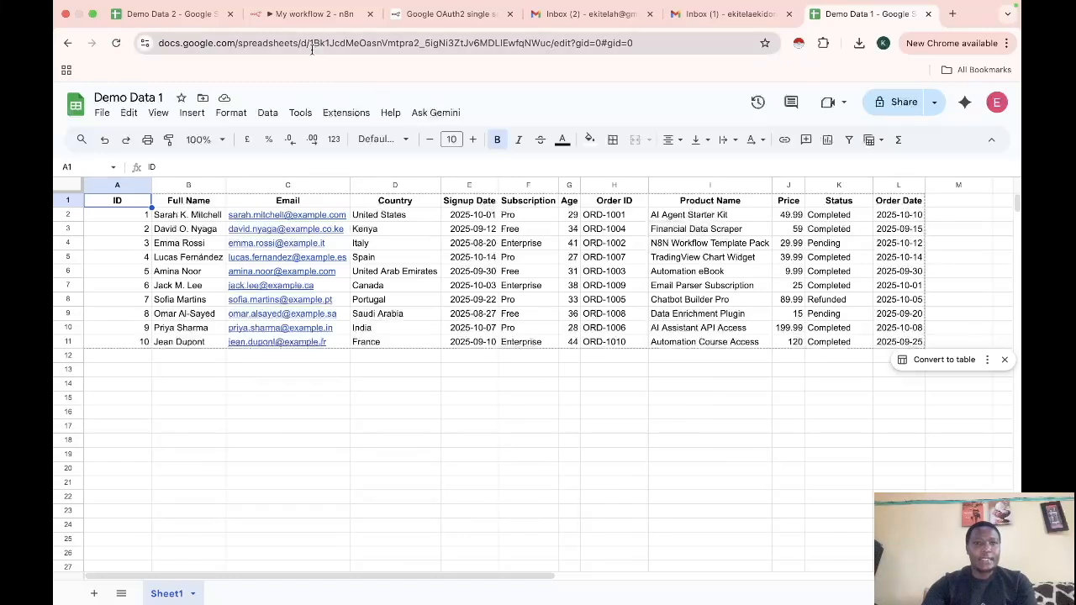
{"action": "left_click_drag", "start_coordinate": [310, 43], "coordinate": [489, 48]}
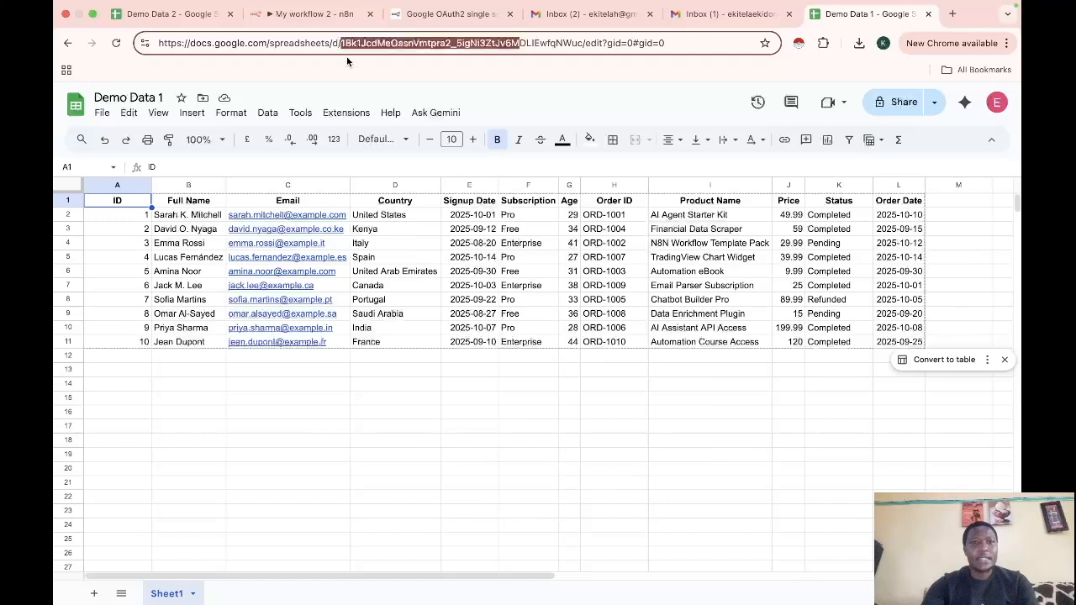
{"action": "left_click", "coordinate": [341, 49]}
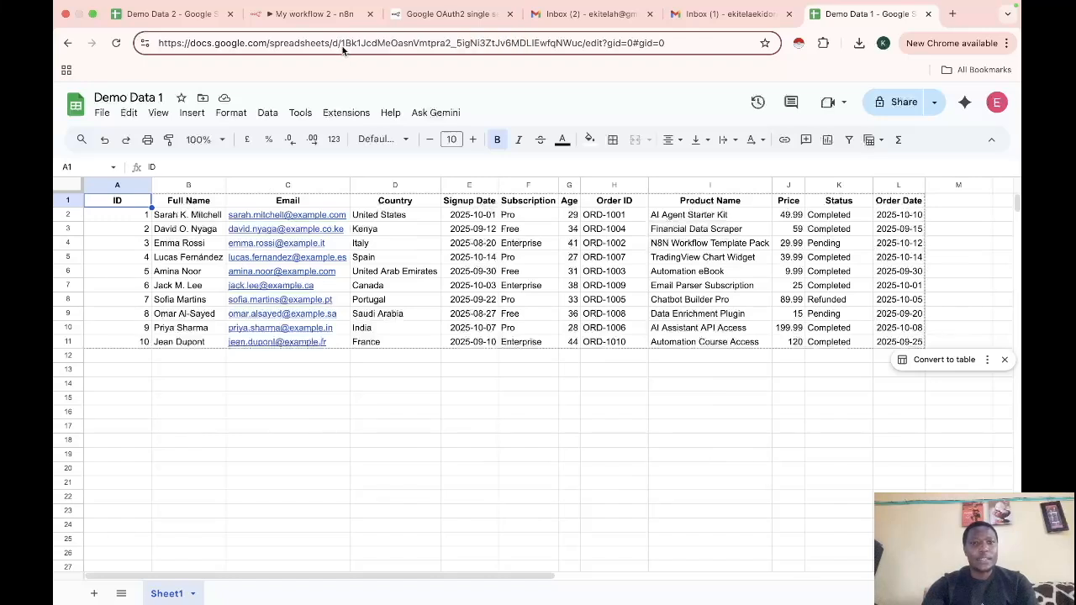
{"action": "left_click_drag", "start_coordinate": [342, 43], "coordinate": [586, 46]}
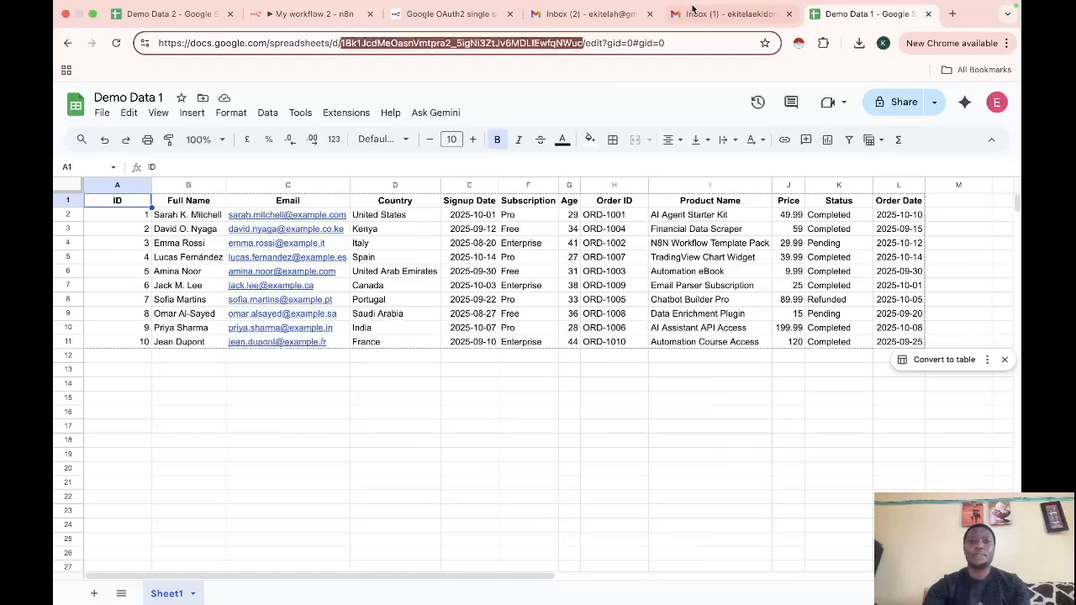
{"action": "left_click", "coordinate": [312, 14]}
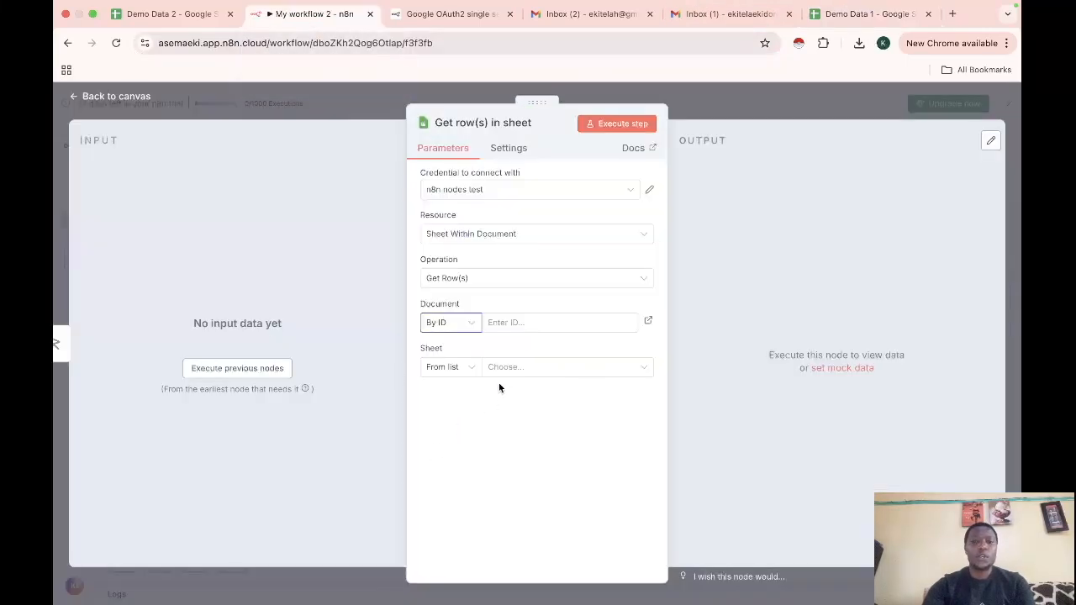
Paste the Demo Data 1 ID as the Document and check its only sheet is Sheet1
{"action": "left_click", "coordinate": [506, 323]}
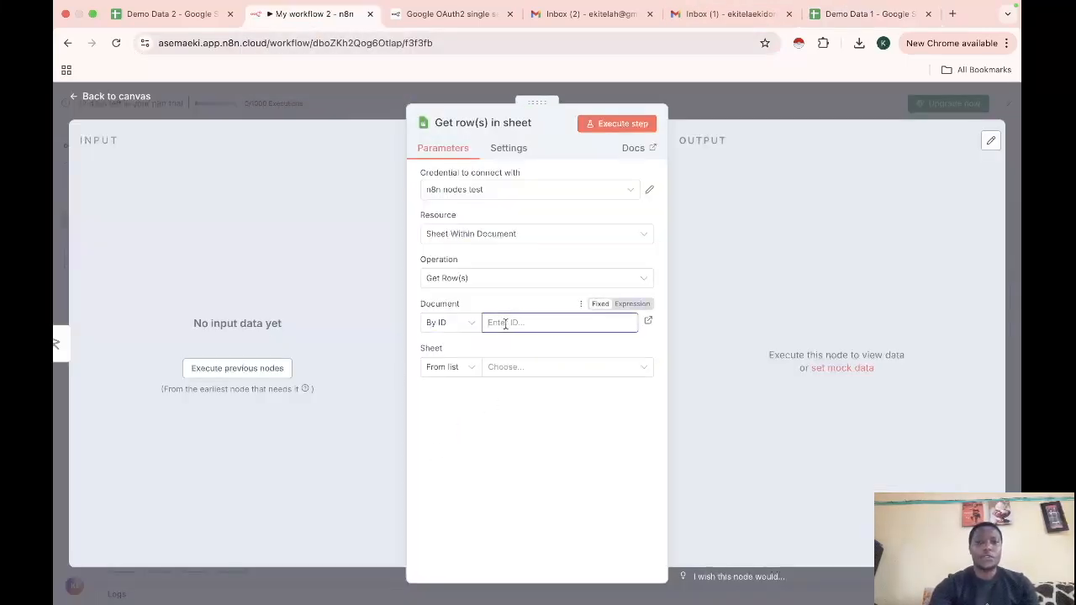
{"action": "key", "text": "super+v"}
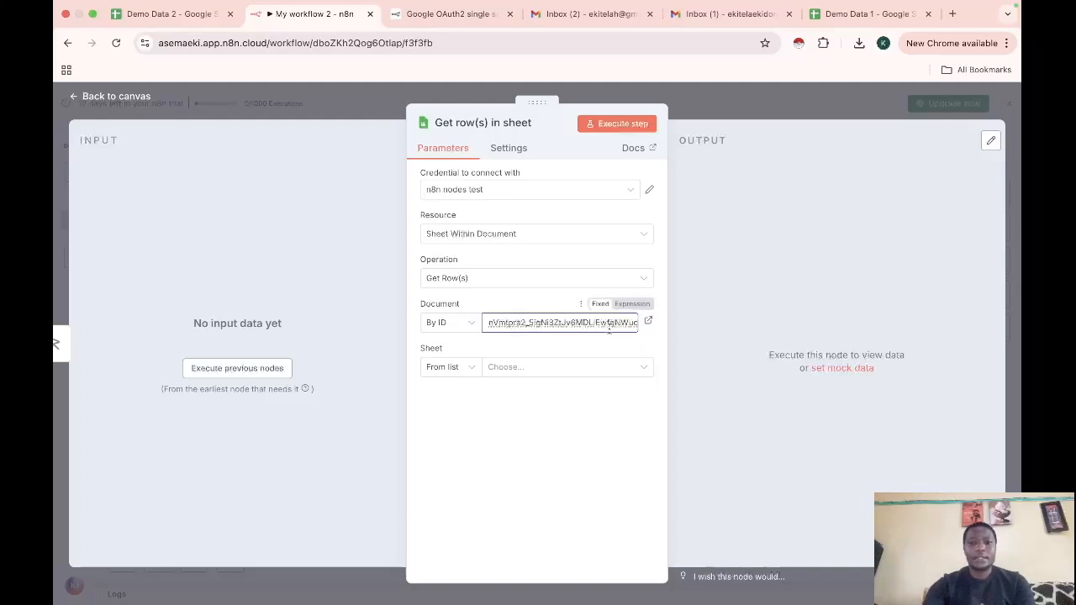
{"action": "left_click", "coordinate": [555, 339]}
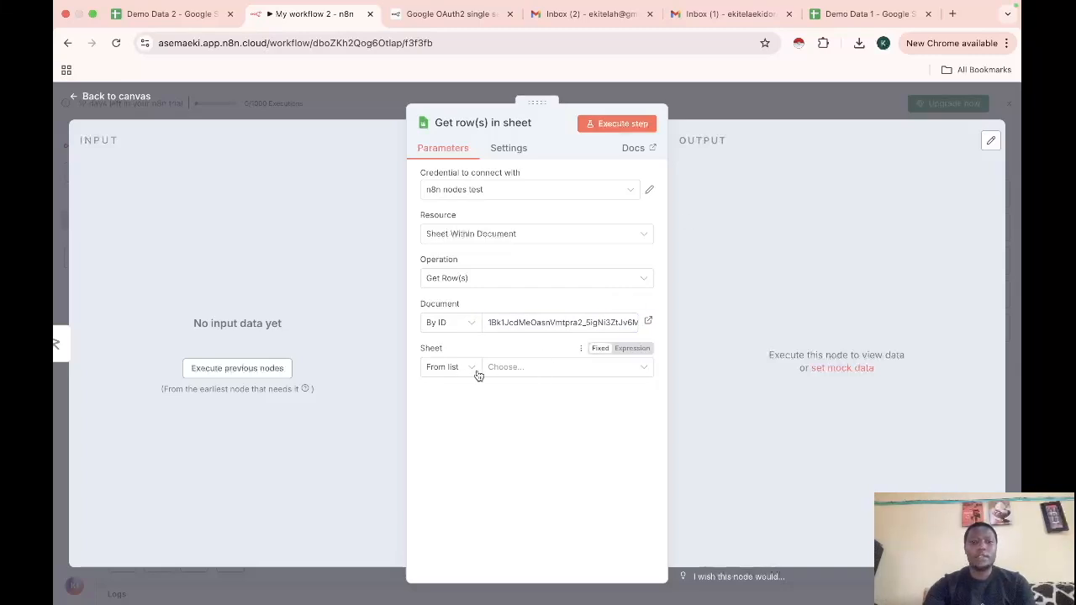
{"action": "left_click", "coordinate": [514, 374]}
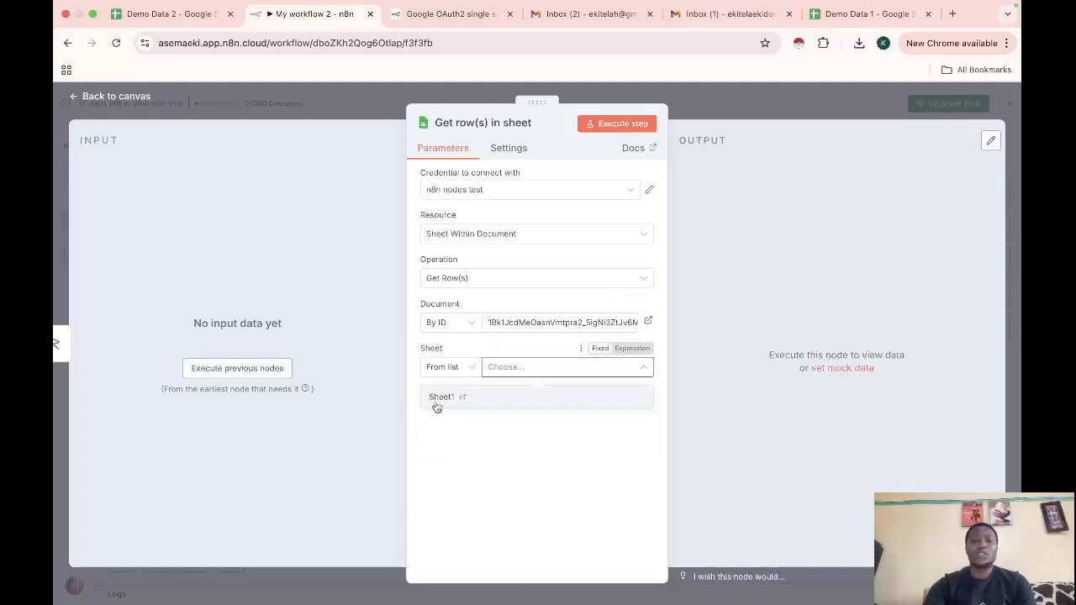
{"action": "left_click", "coordinate": [857, 24]}
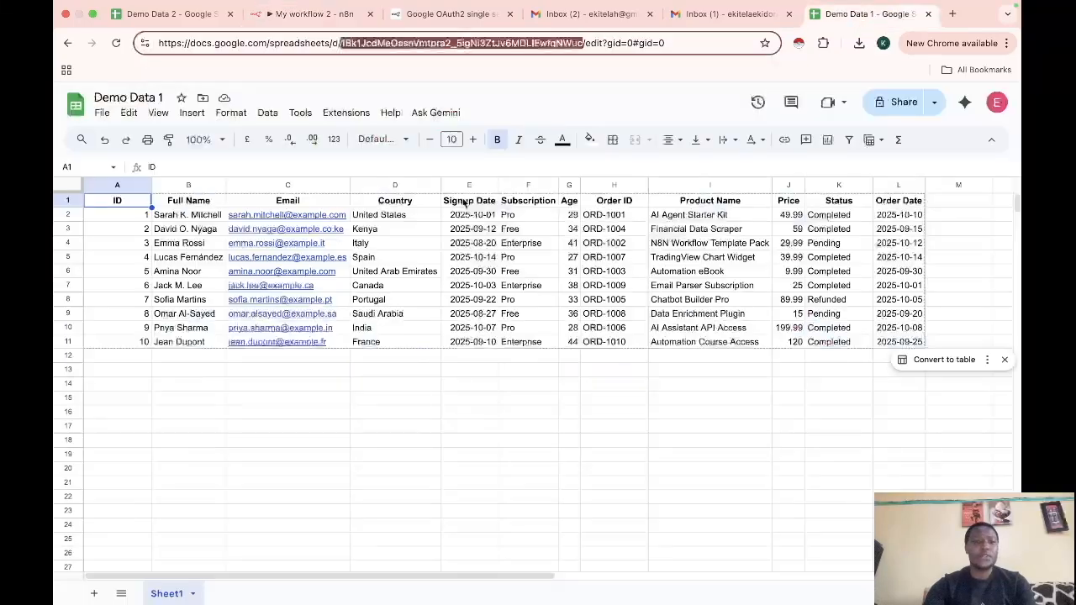
Rename the Demo Data 1 tab from Sheet1 to n8n, then reopen the n8n node's Sheet list
{"action": "right_click", "coordinate": [164, 595]}
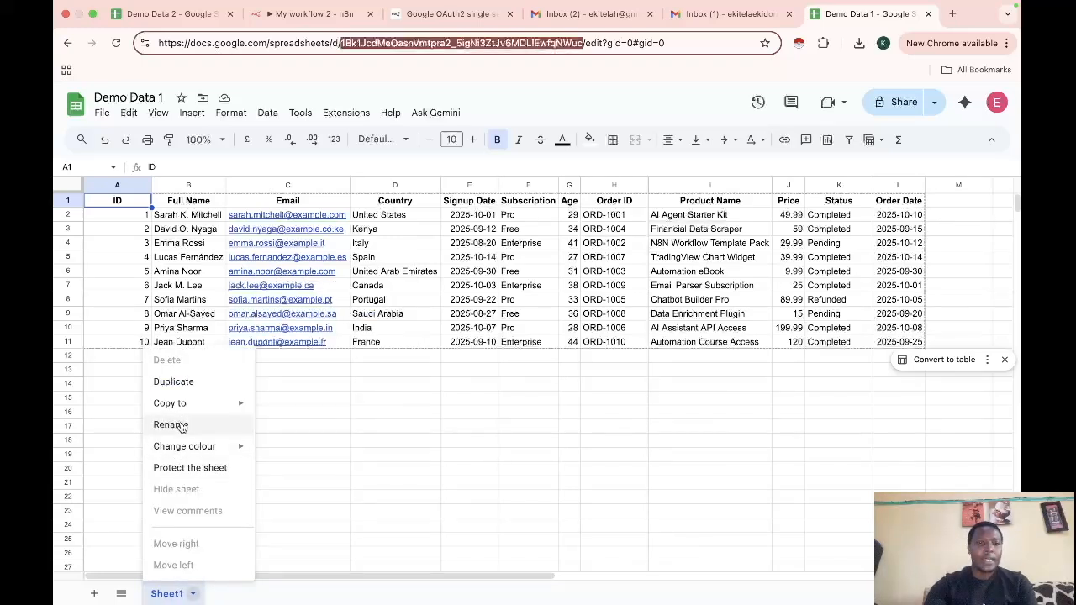
{"action": "left_click", "coordinate": [177, 425]}
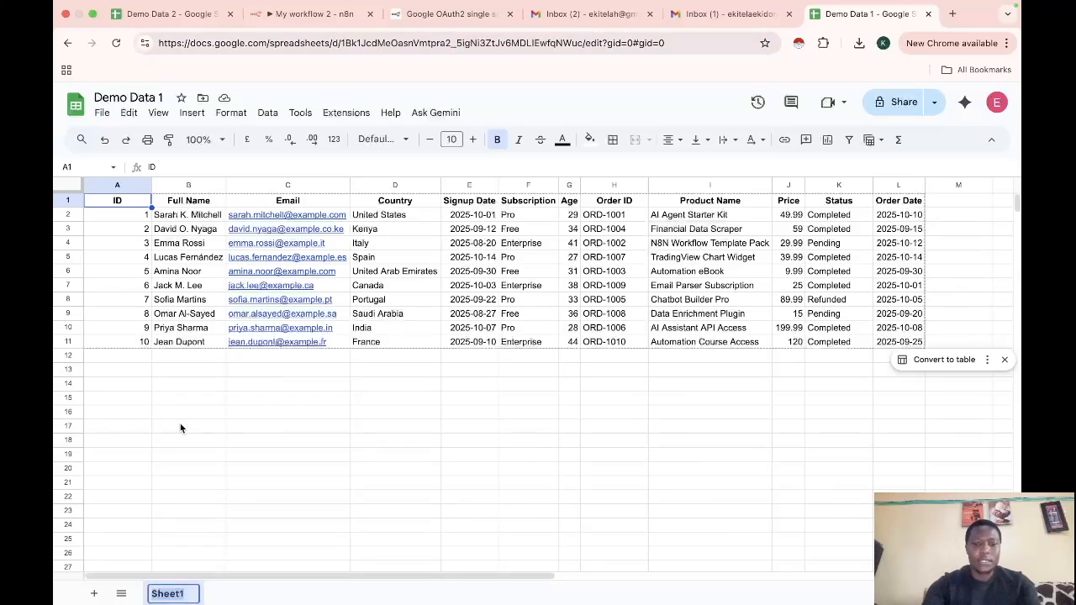
{"action": "type", "text": "n8n"}
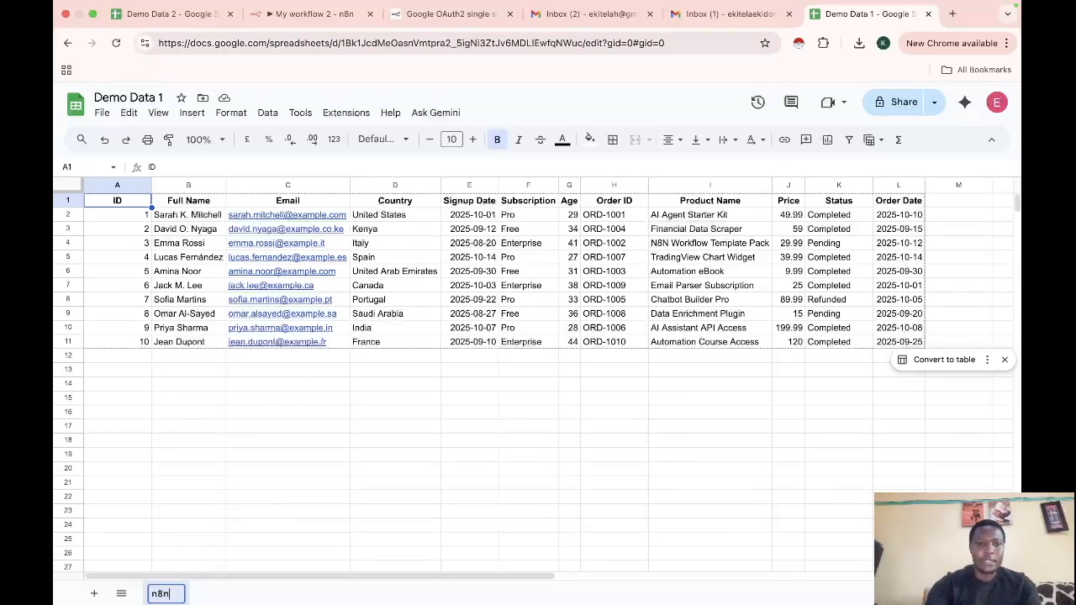
{"action": "key", "text": "Return"}
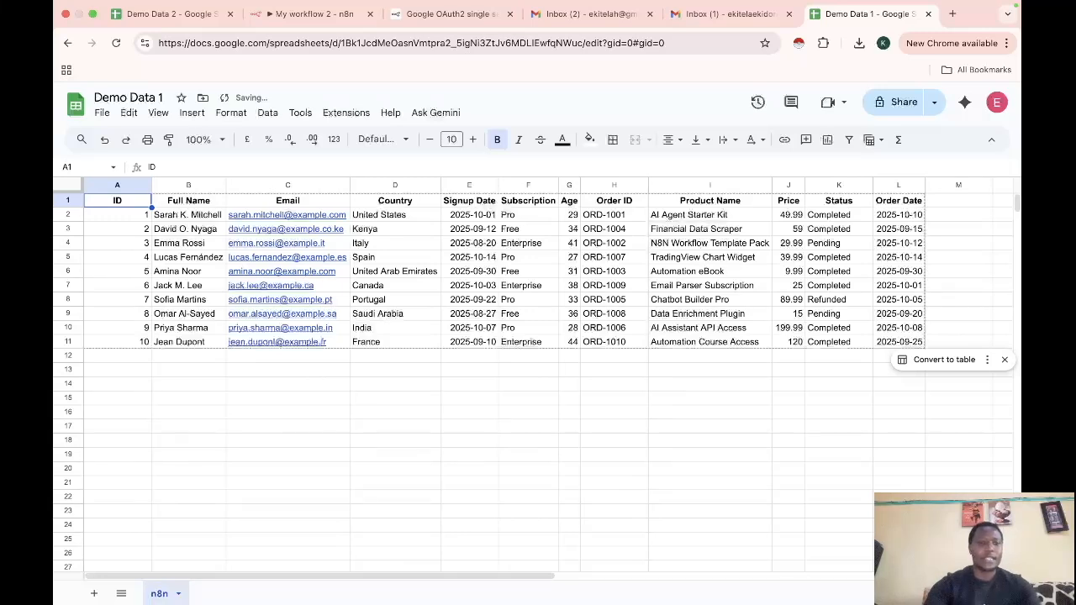
{"action": "left_click", "coordinate": [305, 14]}
{"action": "left_click", "coordinate": [528, 367]}
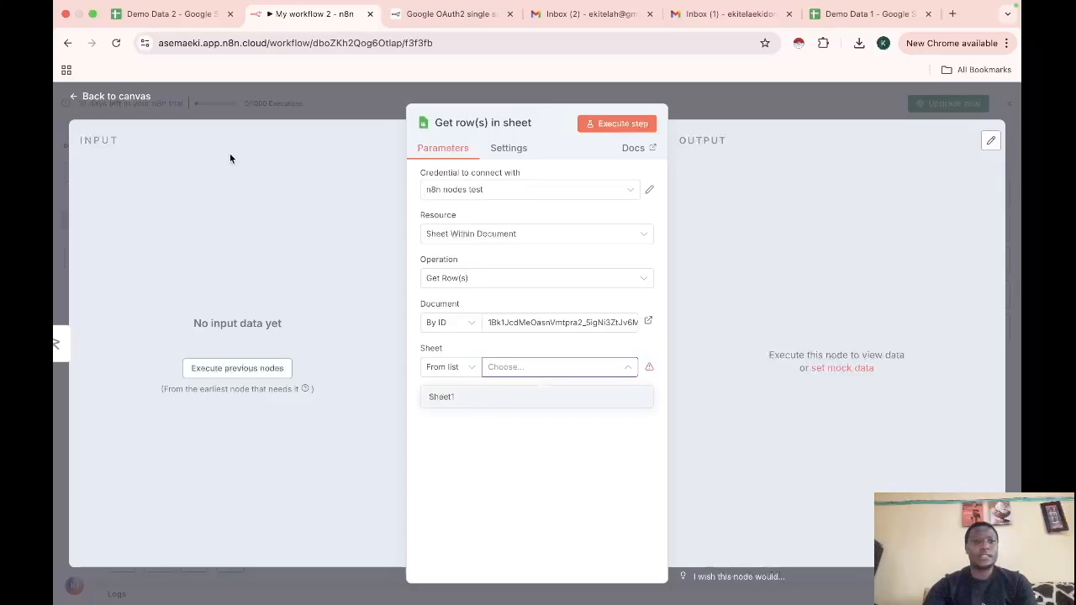
Close the sheet list and reload the n8n workflow page, confirming the reload
{"action": "left_click", "coordinate": [245, 208]}
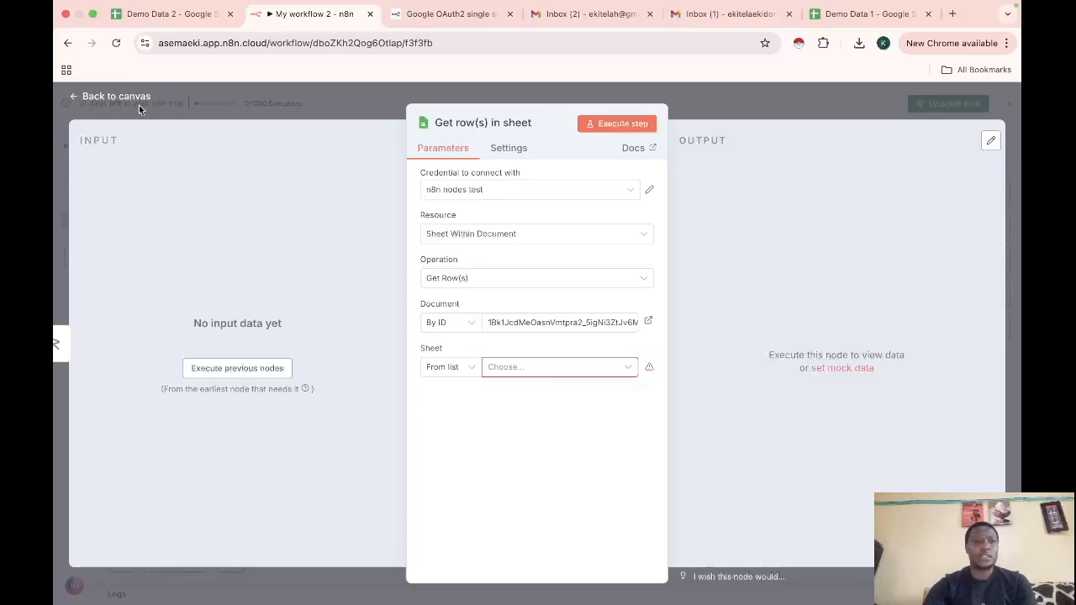
{"action": "left_click", "coordinate": [116, 43]}
{"action": "left_click", "coordinate": [554, 242]}
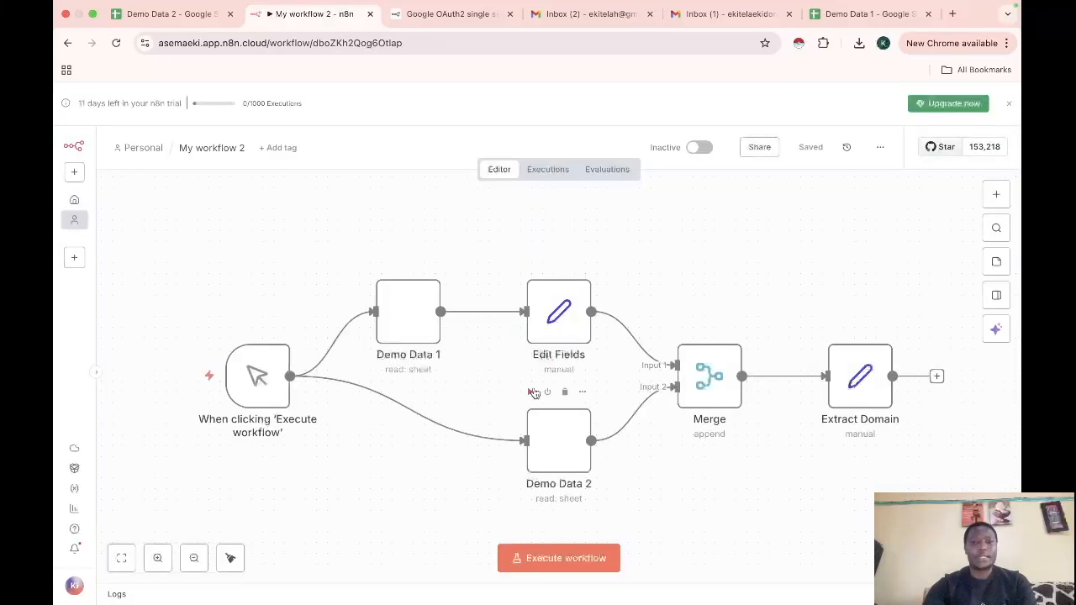
Delete all six nodes: Extract Domain, Merge, Edit Fields, Demo Data 2, Demo Data 1 and the trigger
{"action": "left_click", "coordinate": [866, 328]}
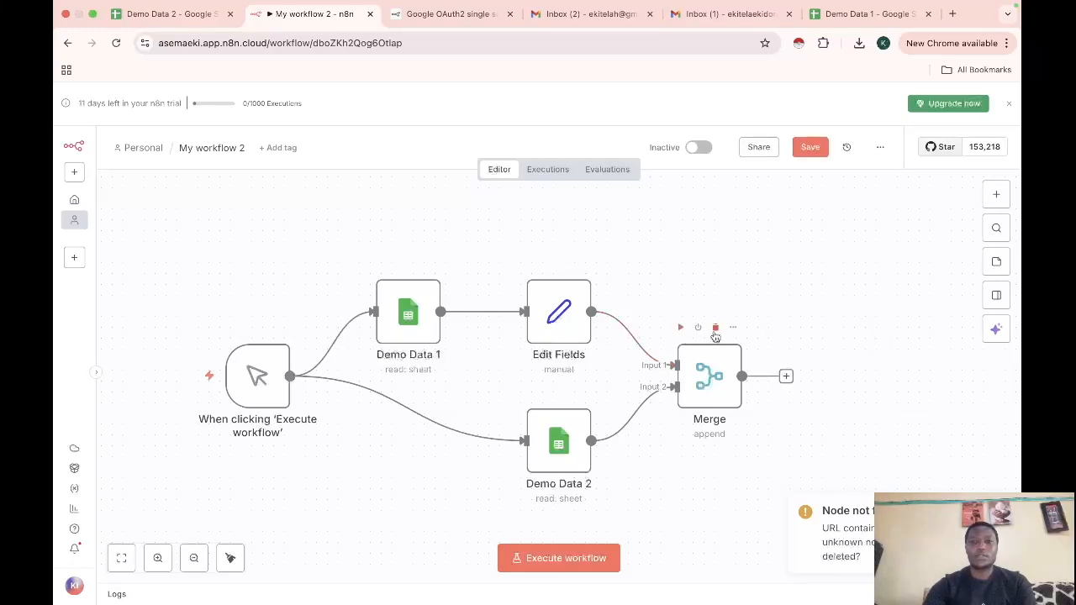
{"action": "left_click", "coordinate": [715, 328]}
{"action": "left_click", "coordinate": [563, 263]}
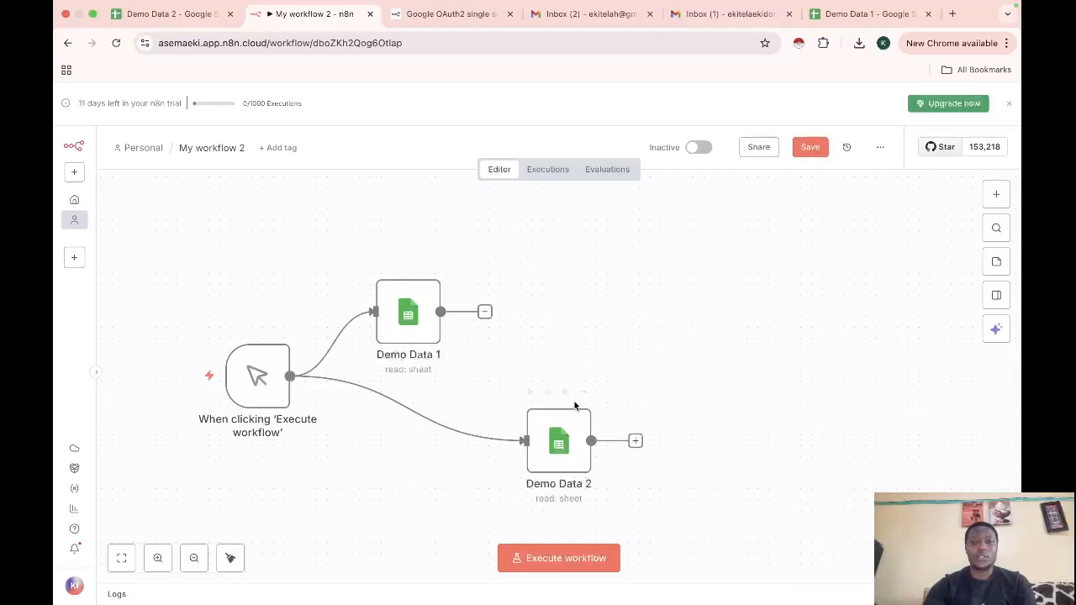
{"action": "left_click", "coordinate": [566, 392]}
{"action": "left_click", "coordinate": [415, 265]}
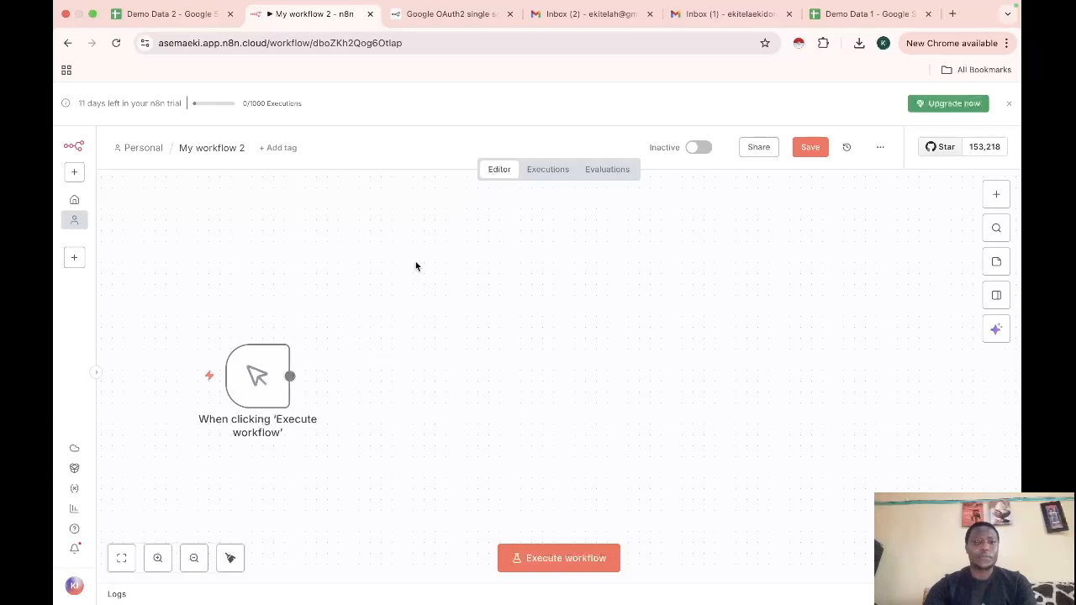
{"action": "left_click", "coordinate": [266, 328]}
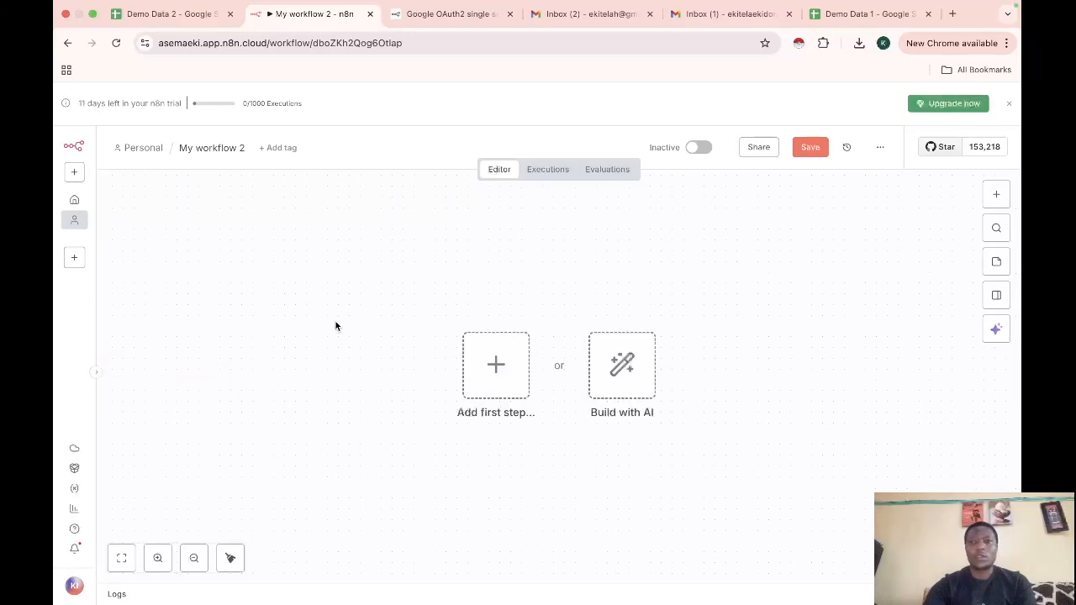
Add a Google Sheets 'Get row(s) in sheet' node as the first step
{"action": "left_click", "coordinate": [498, 374]}
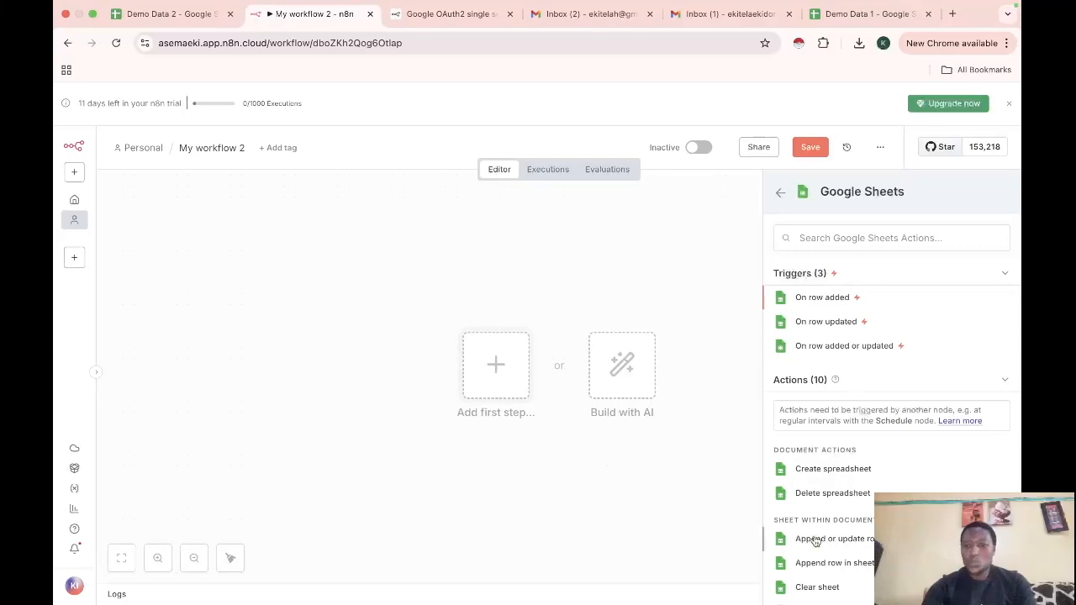
{"action": "scroll", "coordinate": [814, 542], "scroll_direction": "down", "scroll_amount": 3}
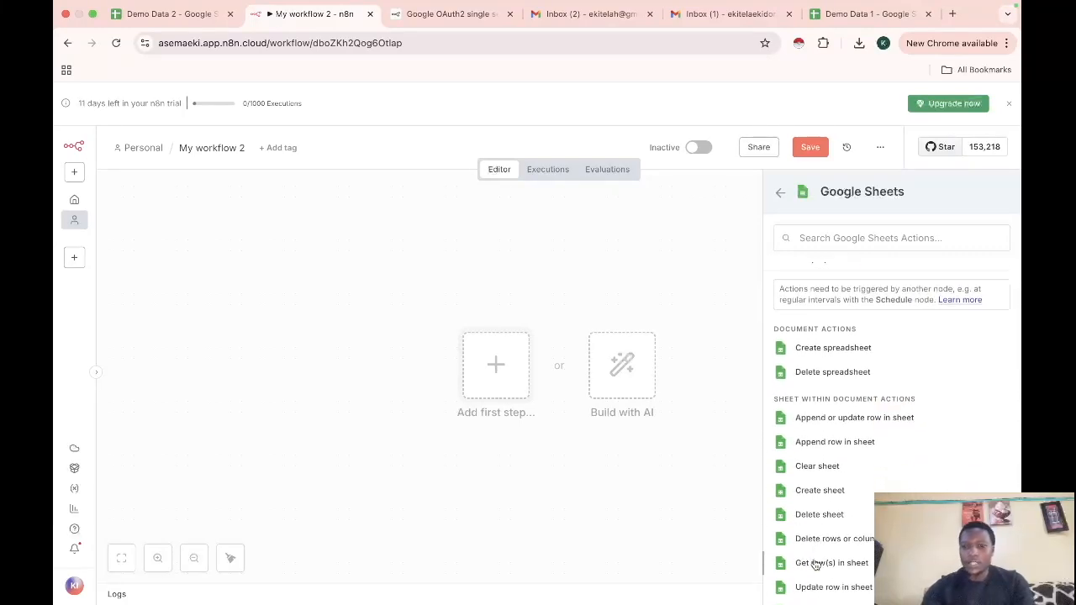
{"action": "left_click", "coordinate": [815, 564]}
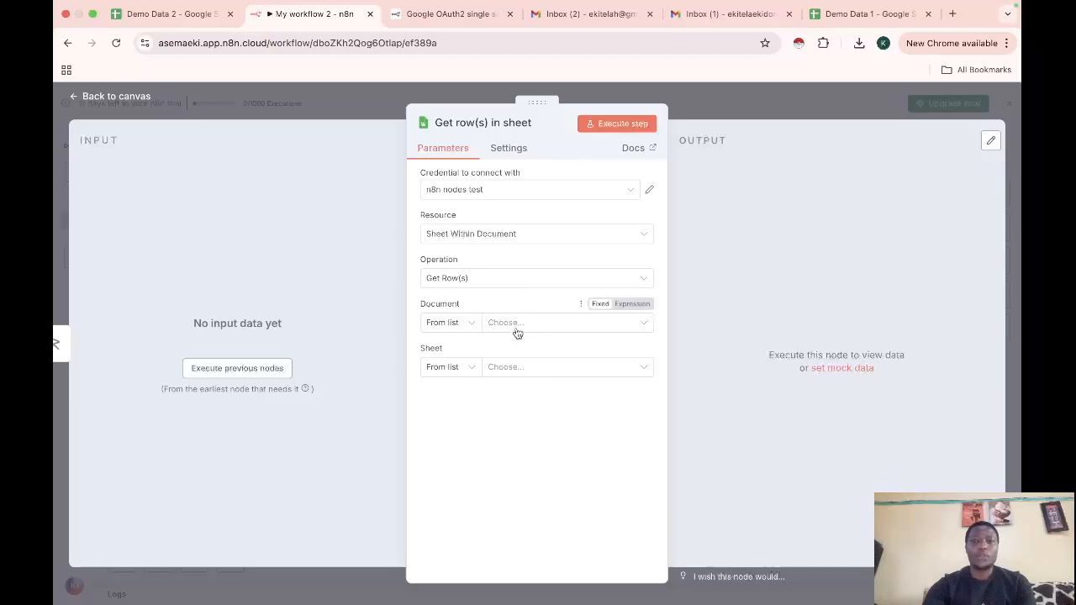
Copy the Demo Data 1 spreadsheet ID from its Google Sheets web address
{"action": "left_click", "coordinate": [861, 30]}
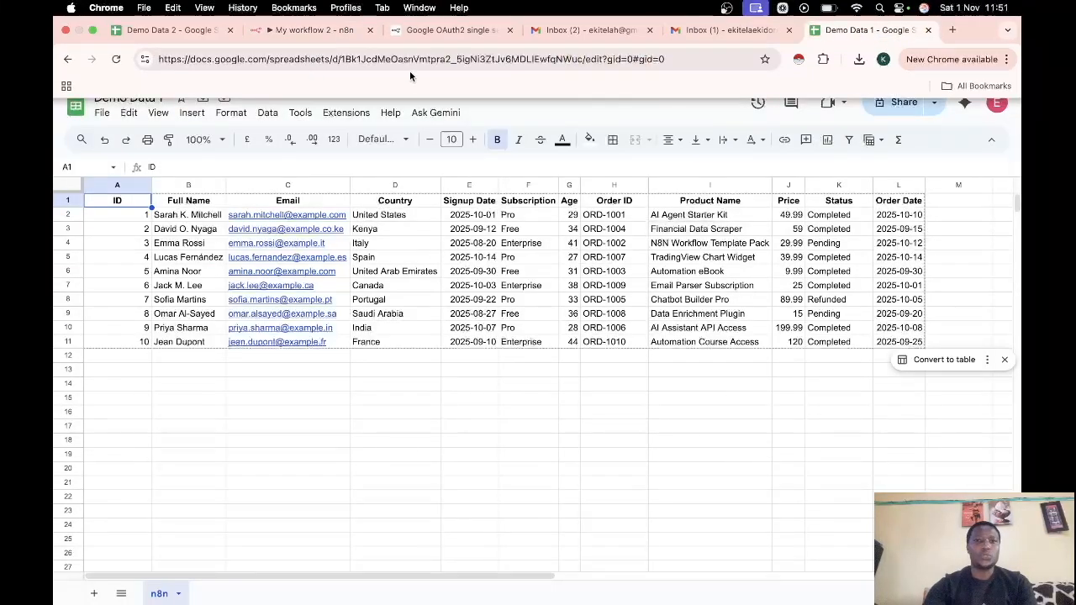
{"action": "left_click_drag", "start_coordinate": [341, 61], "coordinate": [580, 63]}
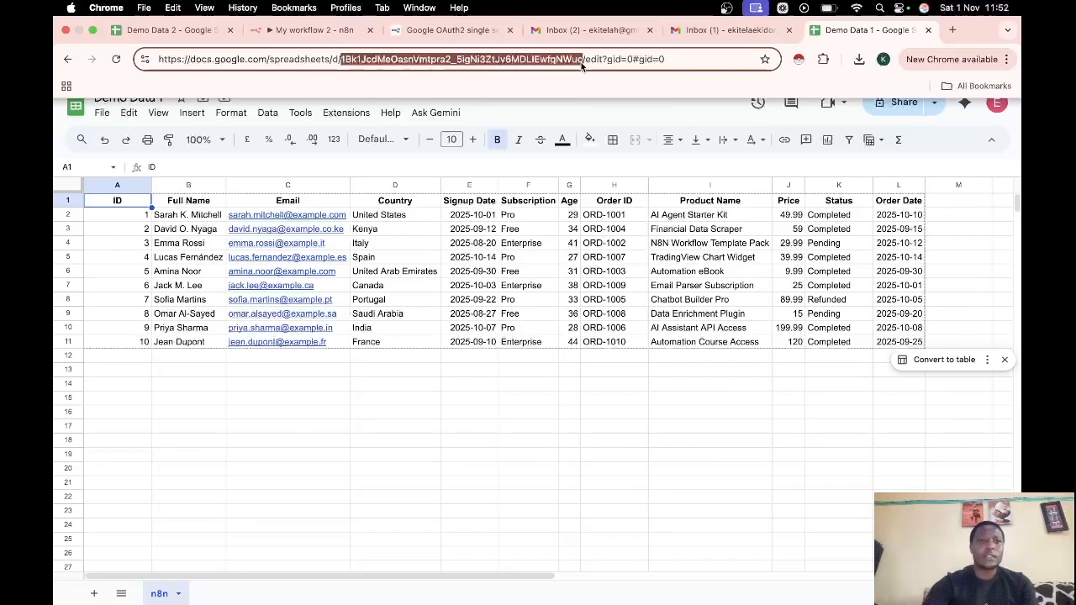
{"action": "left_click", "coordinate": [294, 32]}
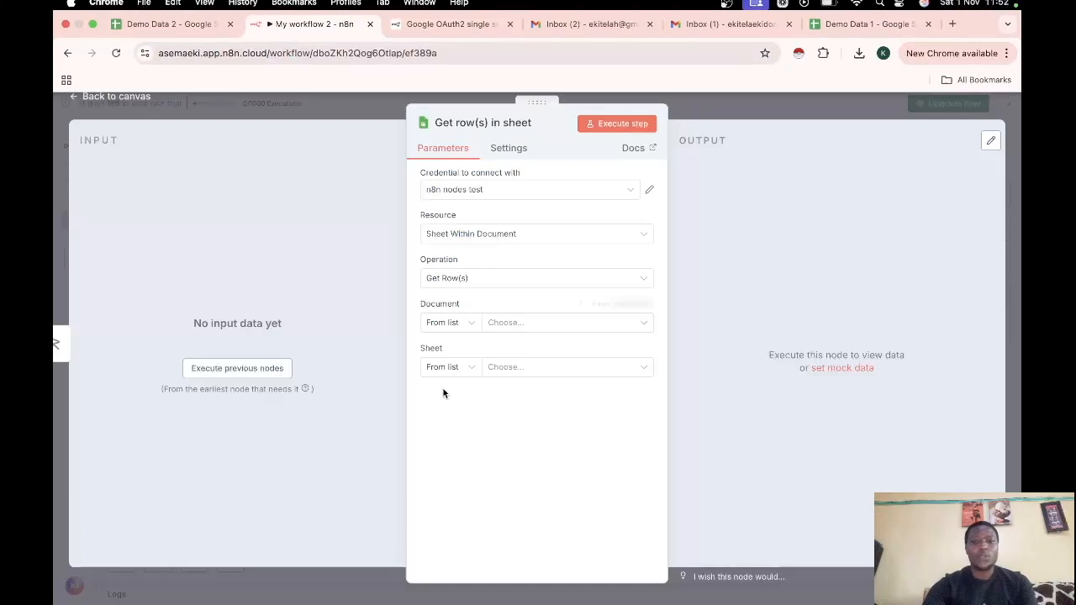
Try setting the Document to the pasted spreadsheet ID, via search and as an expression, then revert to fixed
{"action": "left_click", "coordinate": [507, 328]}
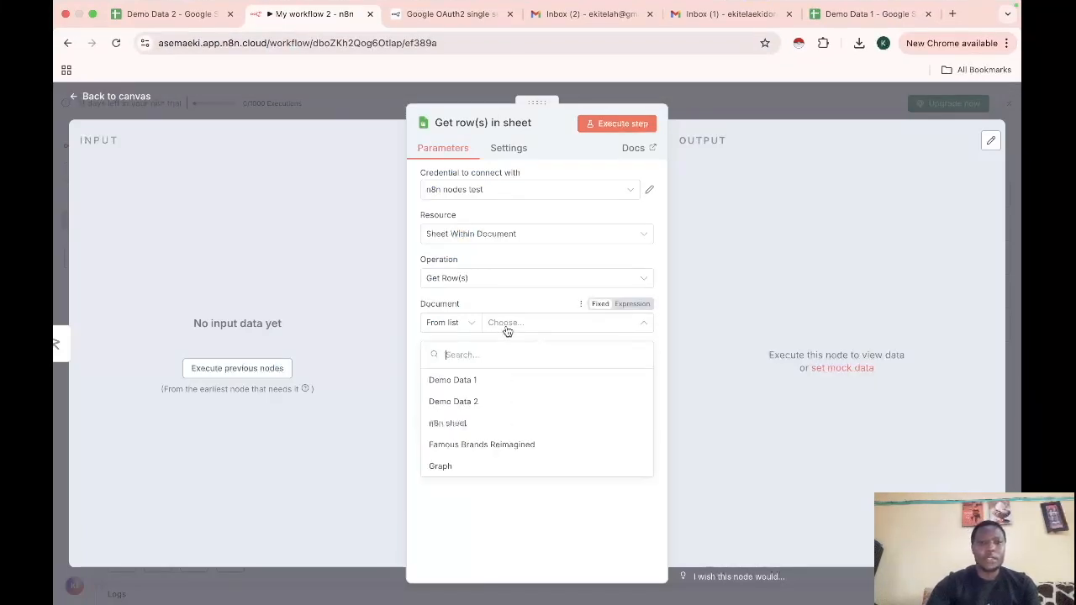
{"action": "key", "text": "super+v"}
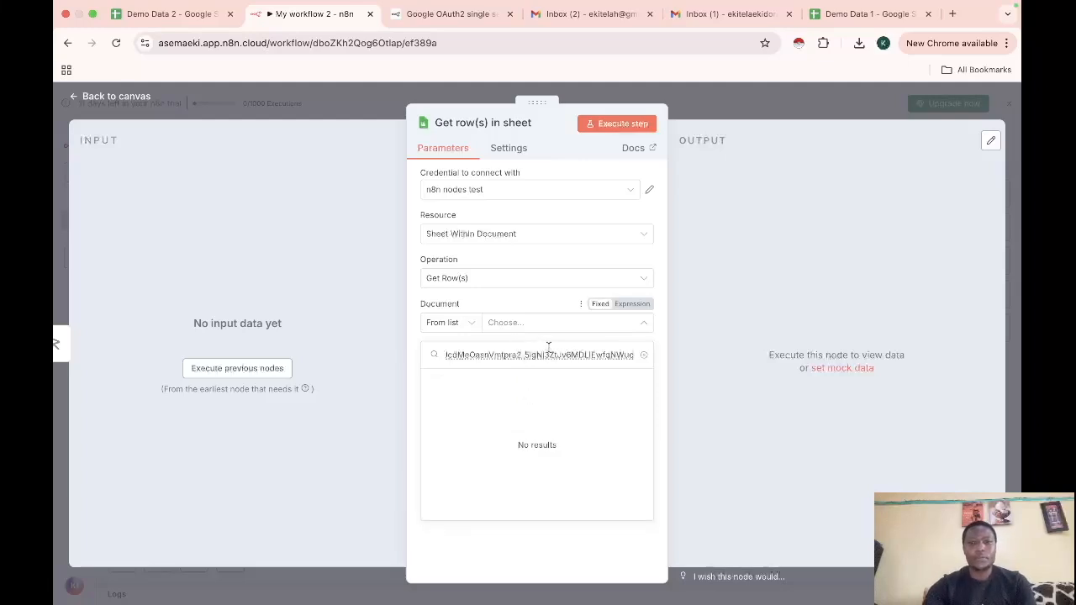
{"action": "left_click", "coordinate": [545, 330]}
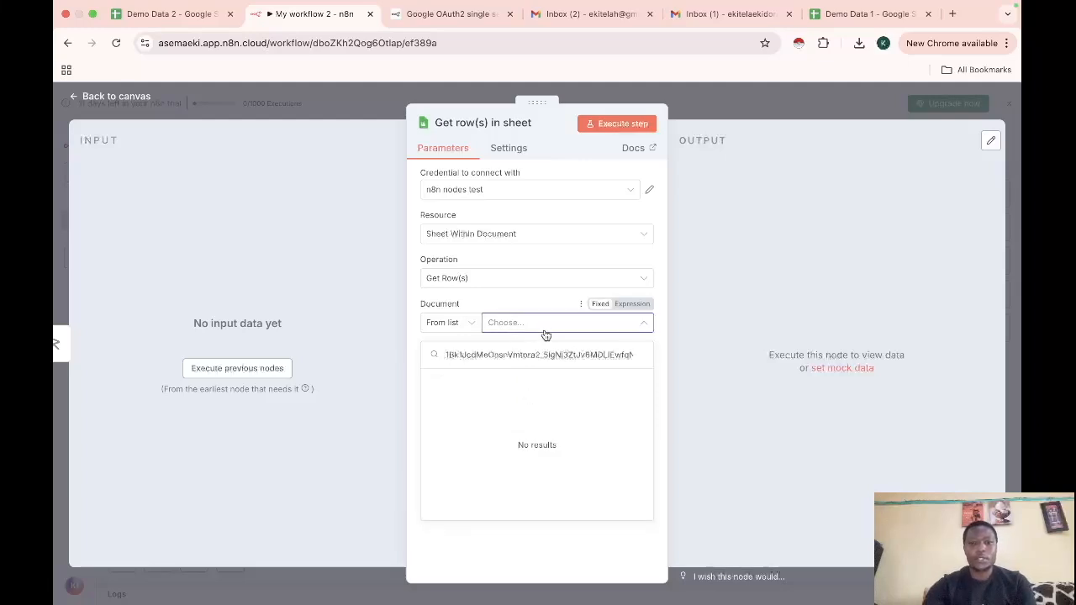
{"action": "left_click", "coordinate": [644, 356]}
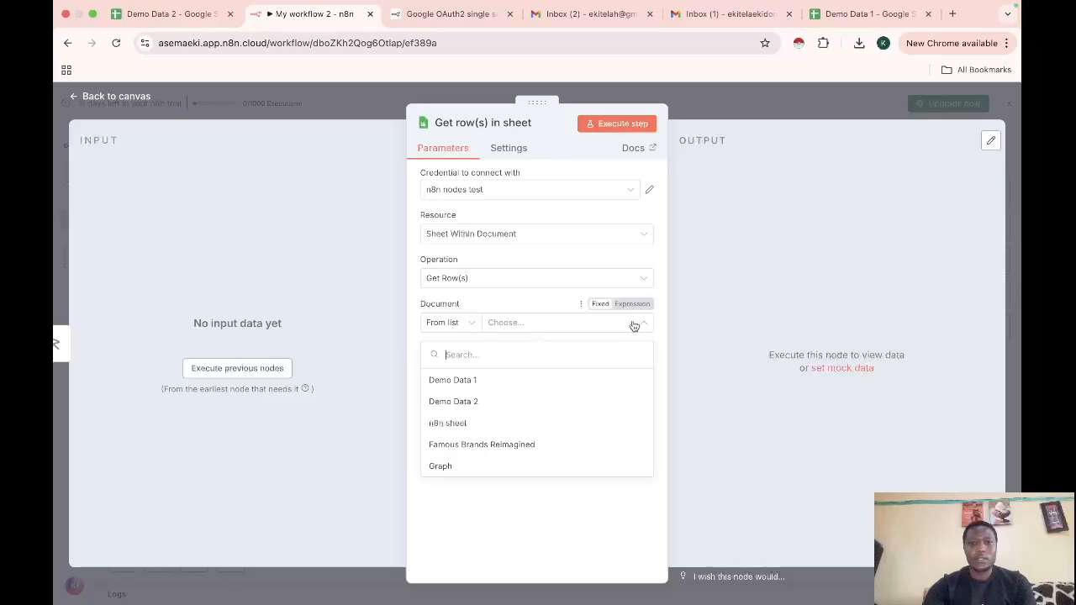
{"action": "left_click", "coordinate": [681, 336]}
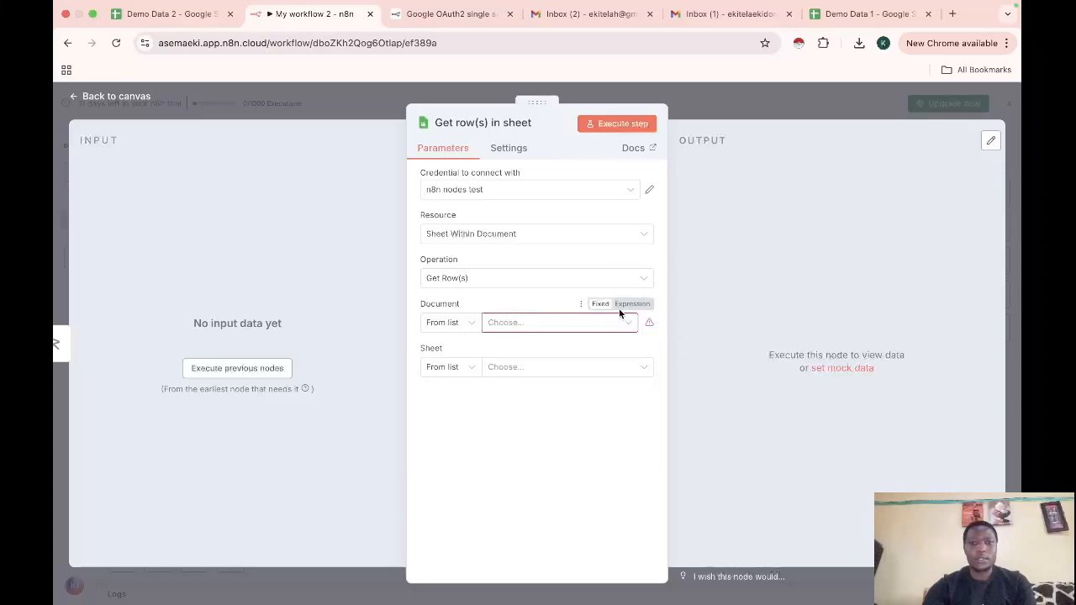
{"action": "left_click", "coordinate": [627, 306]}
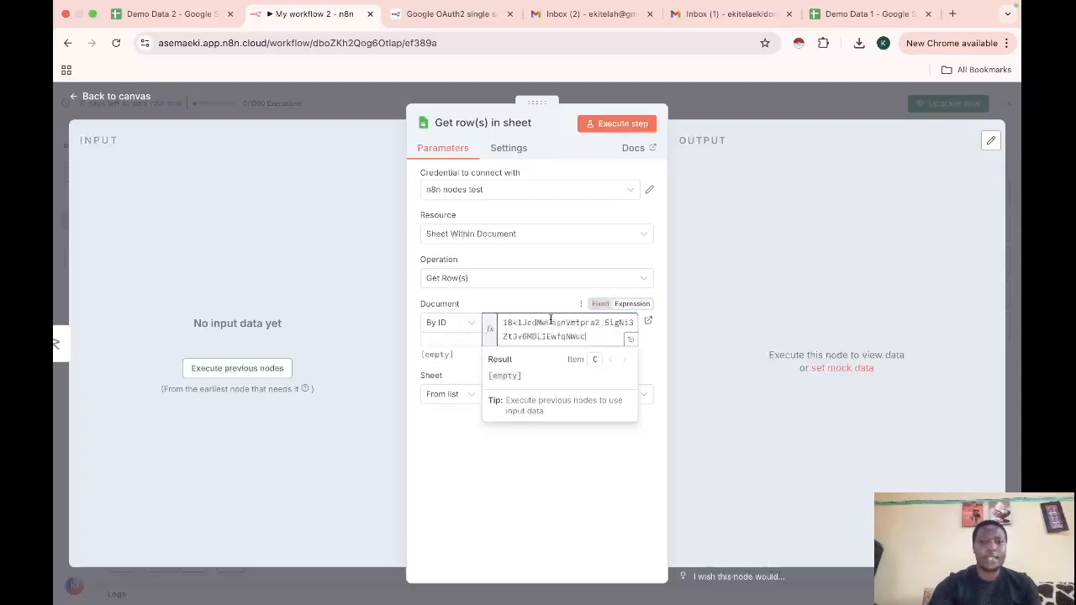
{"action": "left_click", "coordinate": [683, 329]}
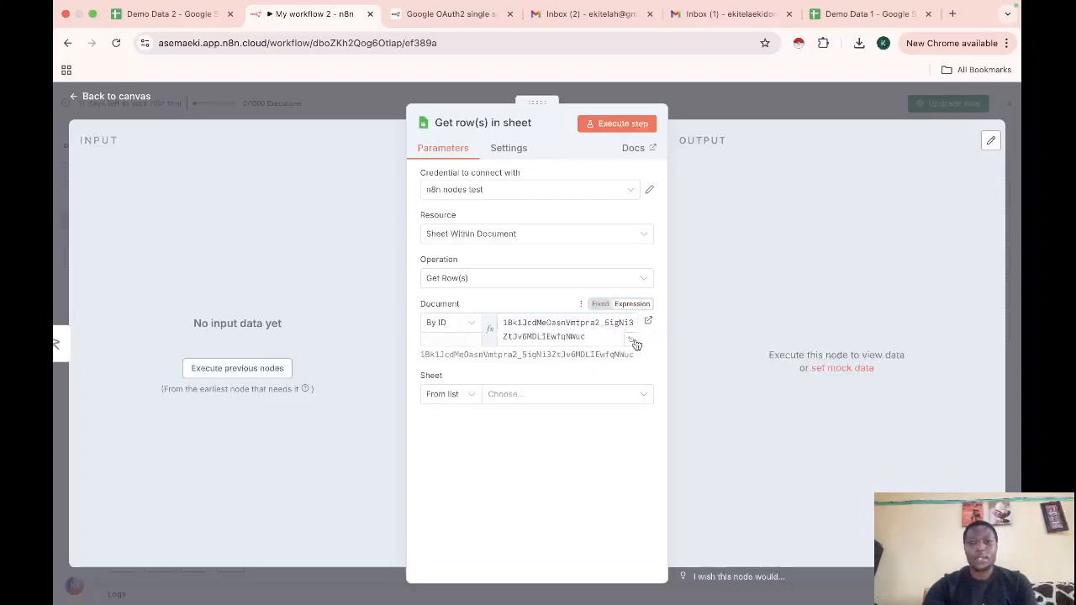
{"action": "left_click", "coordinate": [635, 342]}
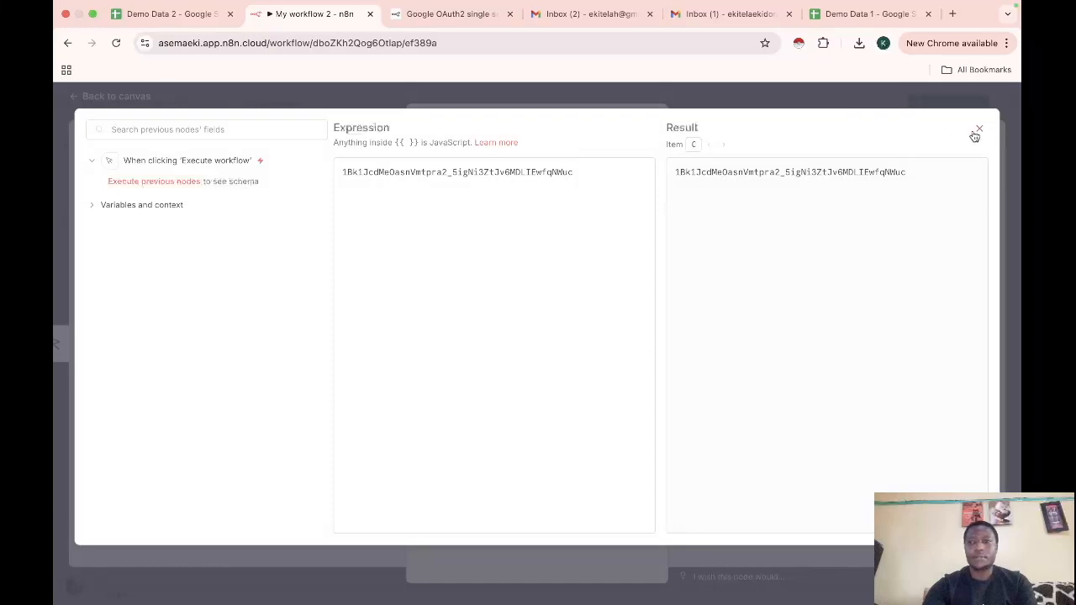
{"action": "left_click", "coordinate": [978, 129]}
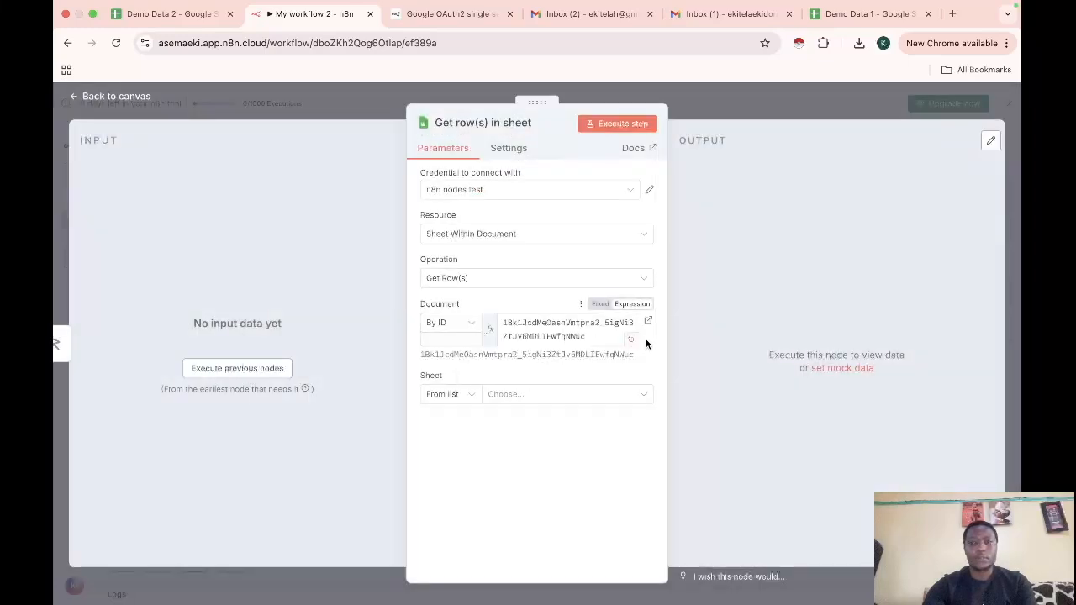
{"action": "left_click", "coordinate": [600, 305]}
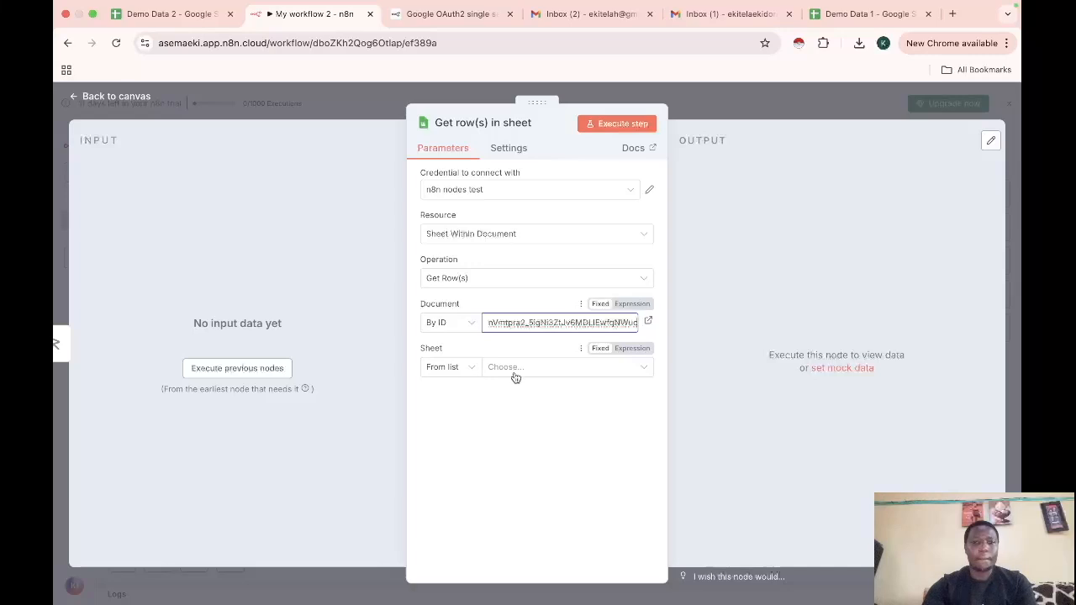
Choose the n8n sheet and switch the Document mode to By URL
{"action": "left_click", "coordinate": [509, 373]}
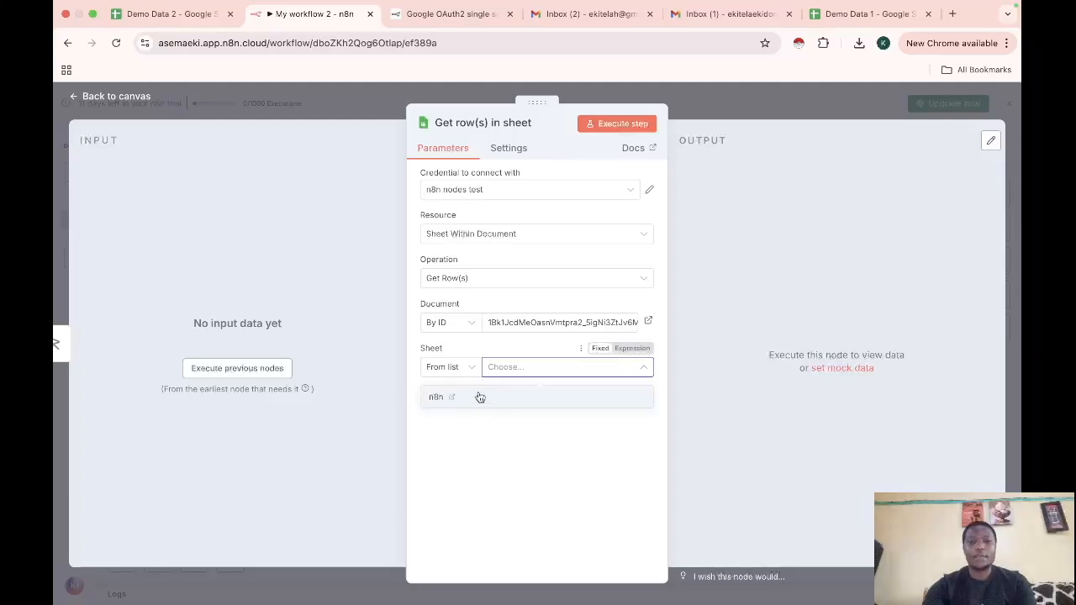
{"action": "left_click", "coordinate": [436, 402]}
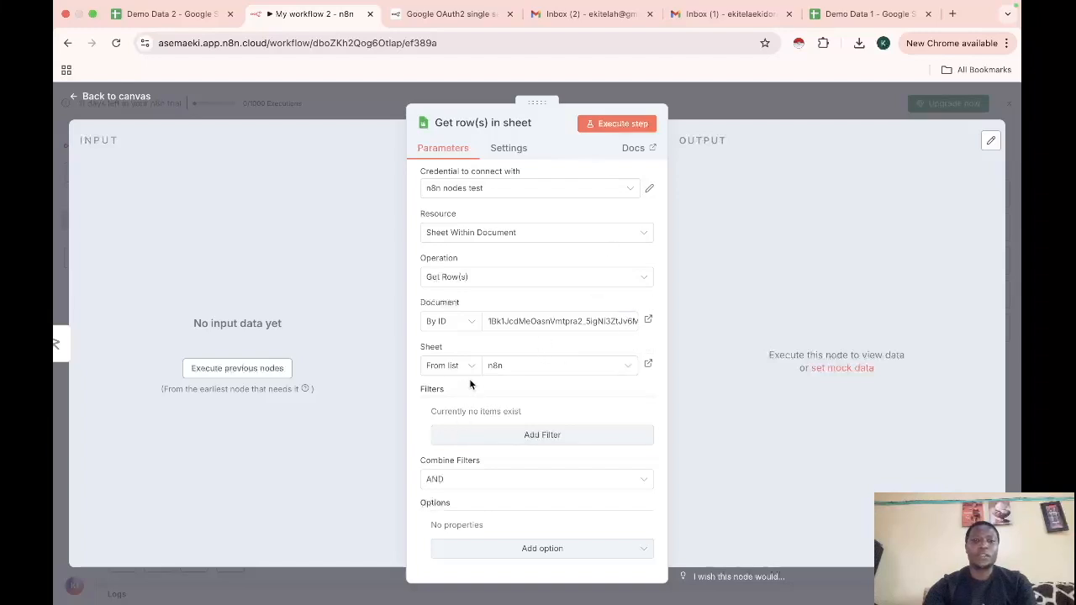
{"action": "left_click", "coordinate": [469, 327]}
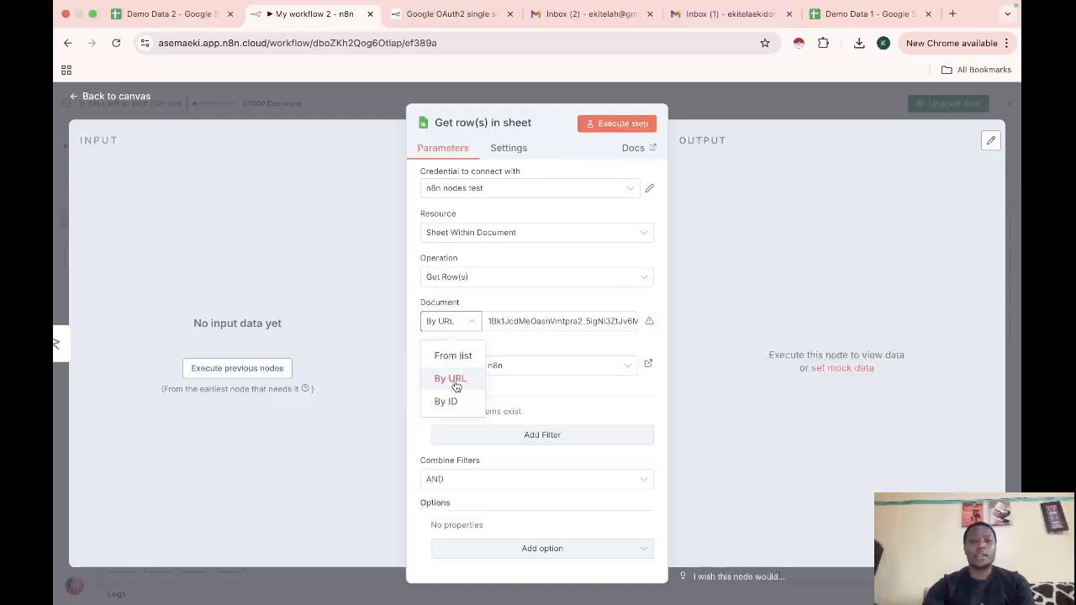
{"action": "left_click", "coordinate": [455, 381]}
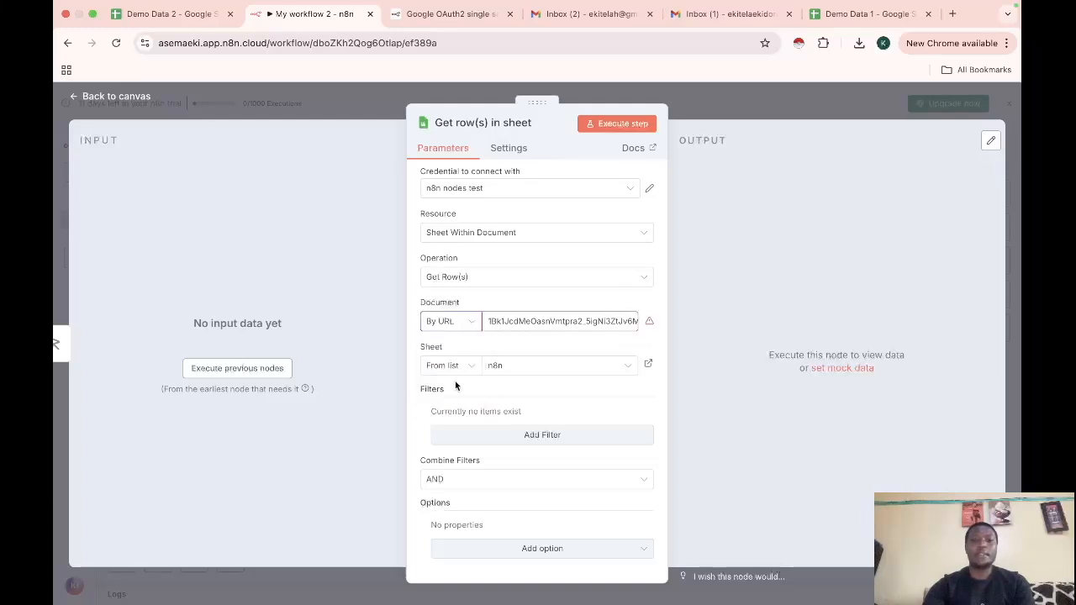
{"action": "left_click", "coordinate": [828, 12]}
Select and copy Demo Data 1's full spreadsheet URL from the browser address bar
{"action": "left_click", "coordinate": [702, 47]}
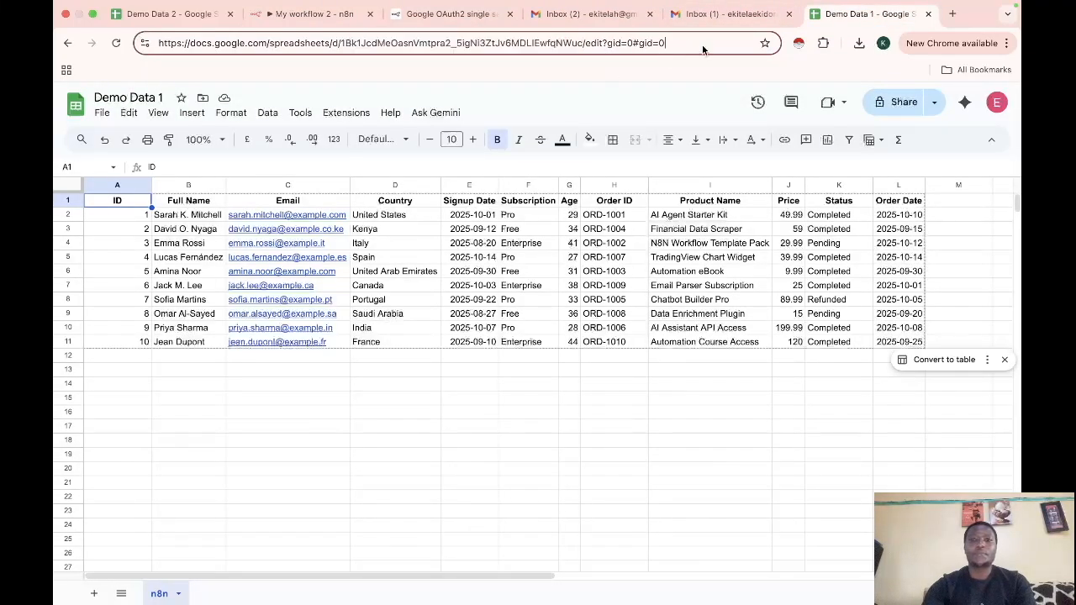
{"action": "key", "text": "super+a"}
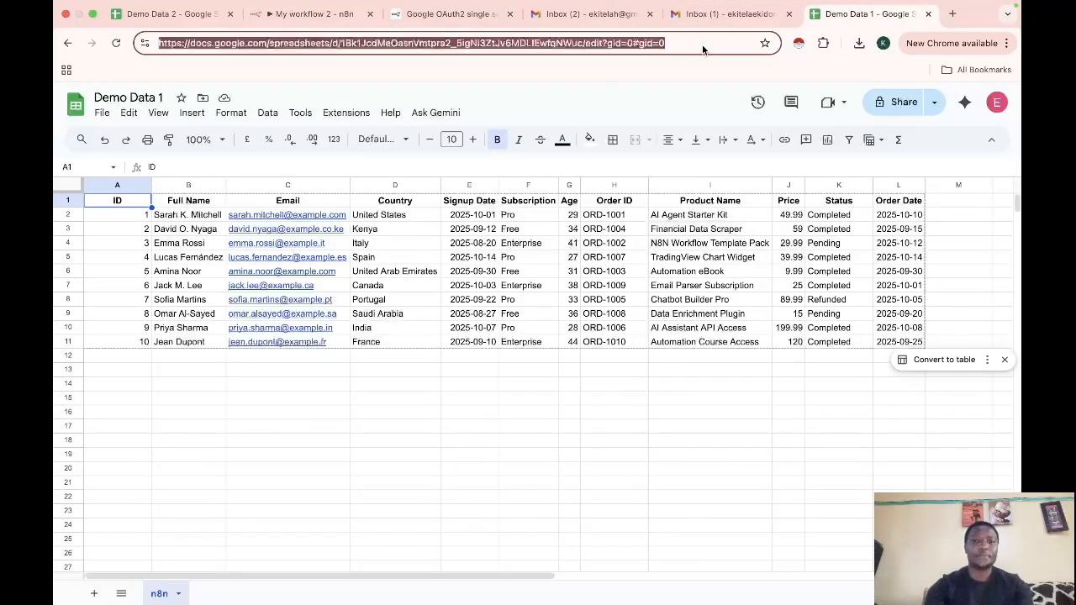
{"action": "left_click", "coordinate": [703, 48]}
{"action": "key", "text": "super+a"}
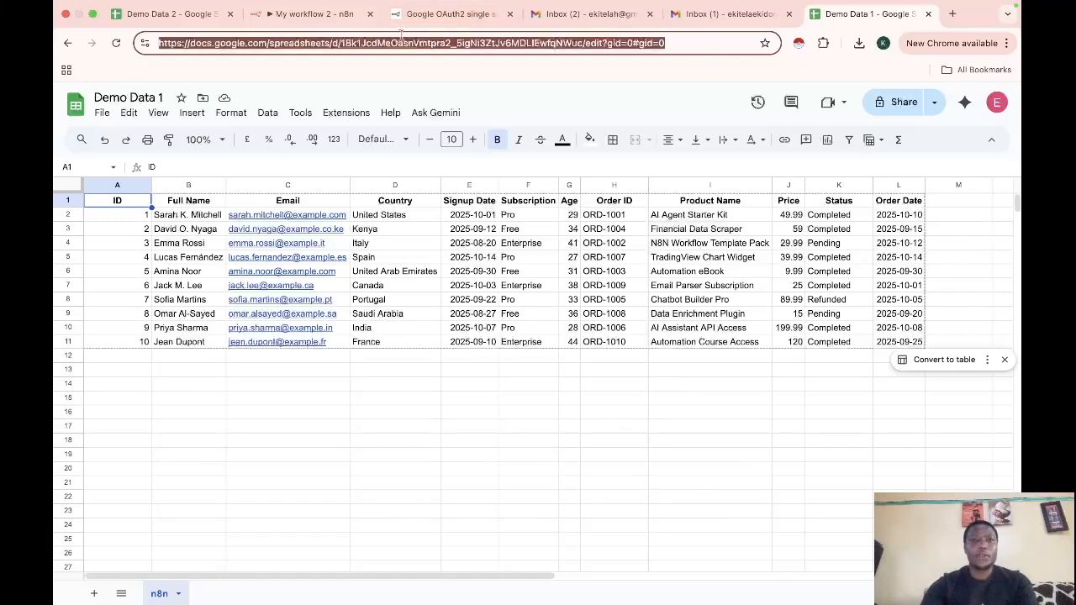
{"action": "left_click", "coordinate": [307, 14]}
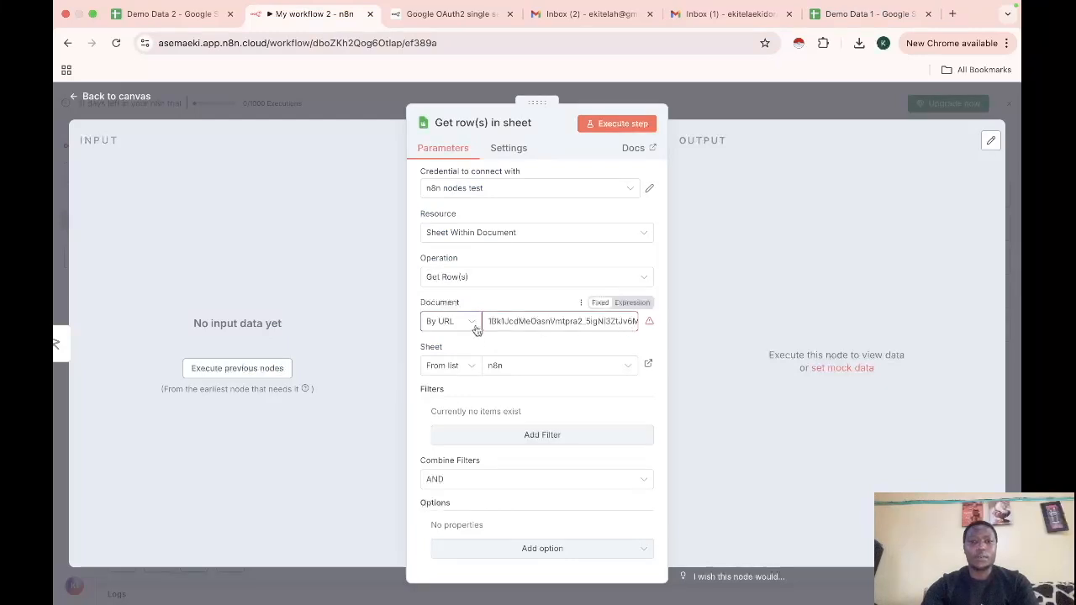
Replace the Document value with the pasted Demo Data 1 URL and select the n8n sheet
{"action": "triple_click", "coordinate": [544, 321]}
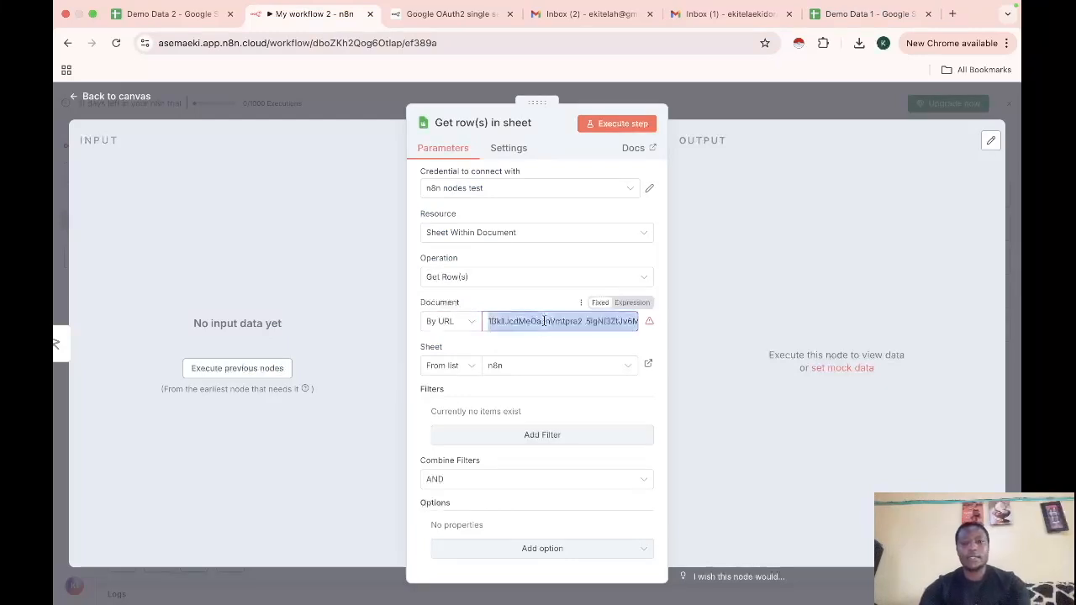
{"action": "key", "text": "BackSpace"}
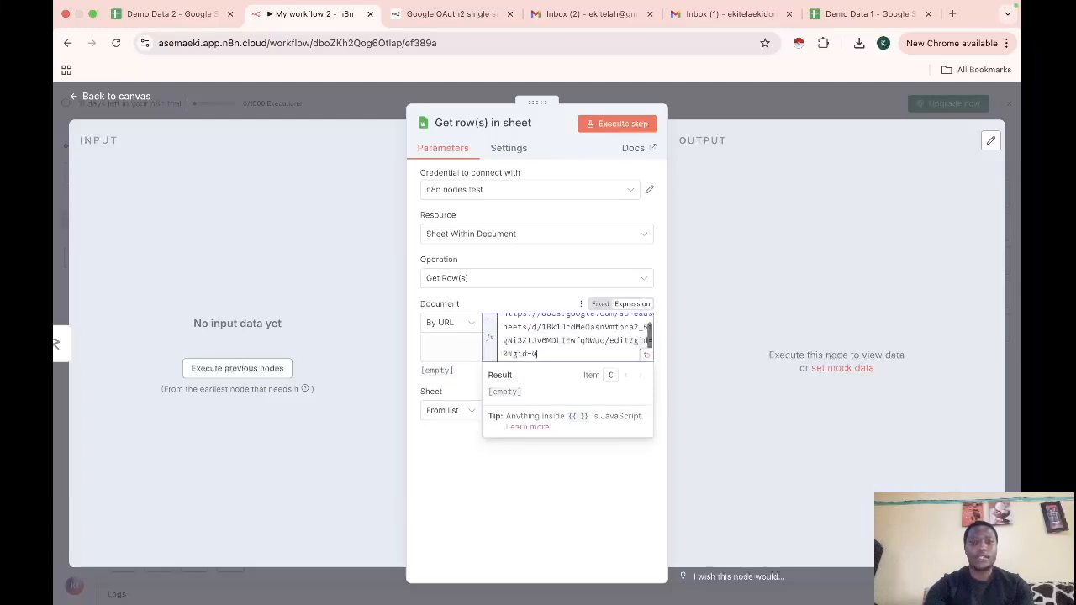
{"action": "left_click", "coordinate": [452, 473]}
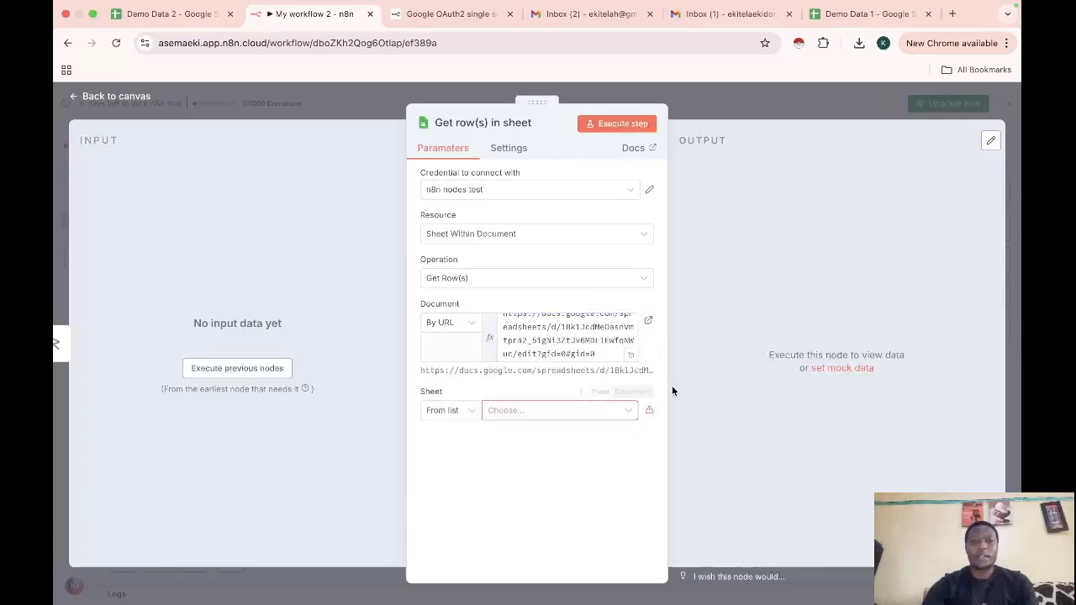
{"action": "left_click", "coordinate": [540, 412]}
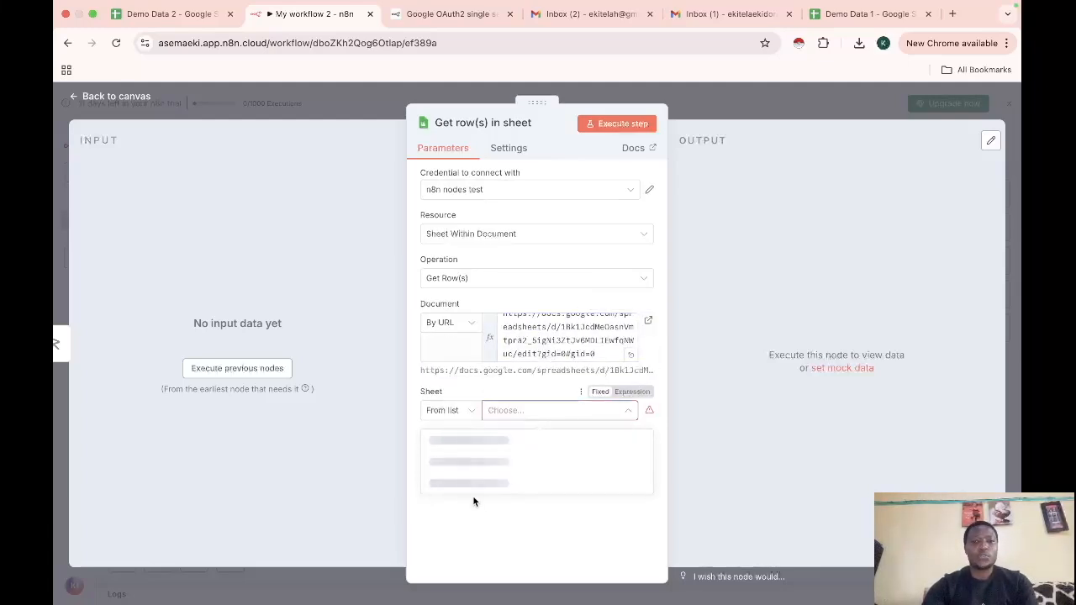
{"action": "left_click", "coordinate": [454, 448]}
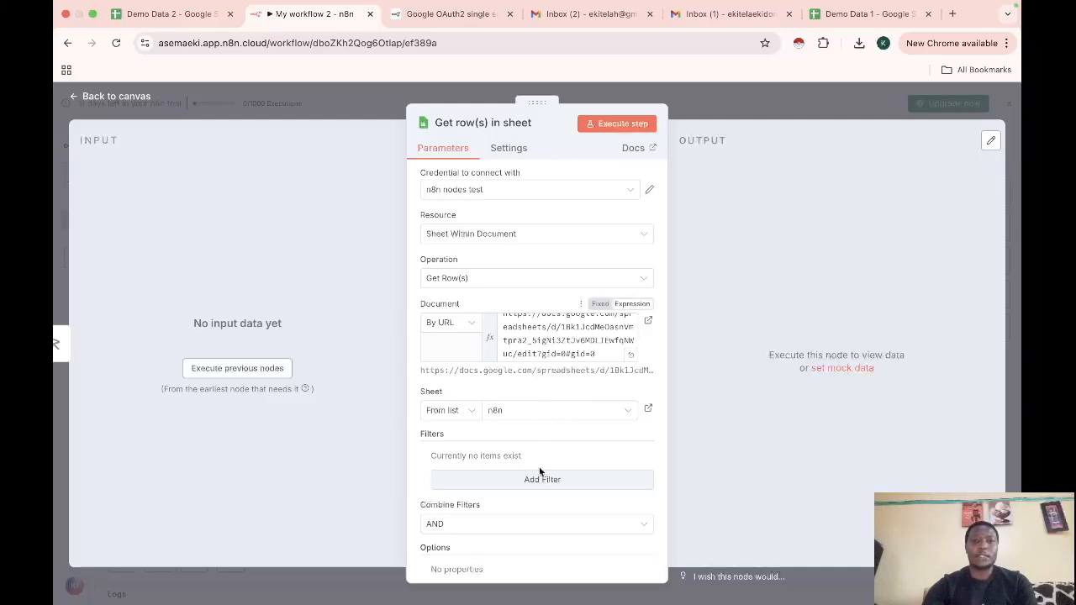
{"action": "left_click", "coordinate": [74, 99]}
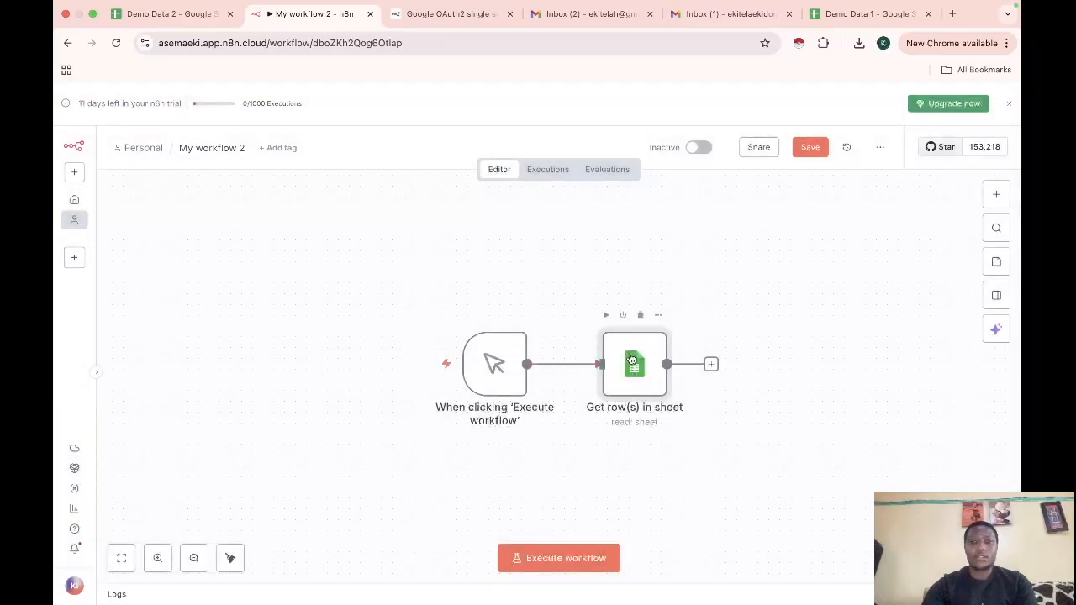
Rearrange the two workflow nodes, shifting them up and to the left on the canvas
{"action": "left_click_drag", "start_coordinate": [631, 359], "coordinate": [620, 295]}
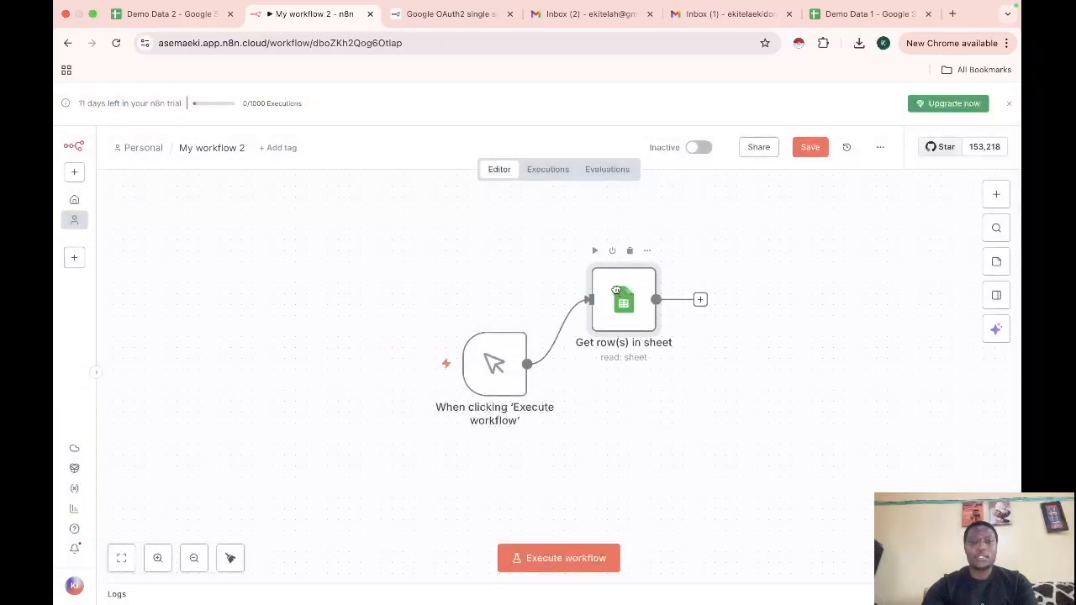
{"action": "left_click_drag", "start_coordinate": [429, 239], "coordinate": [824, 471]}
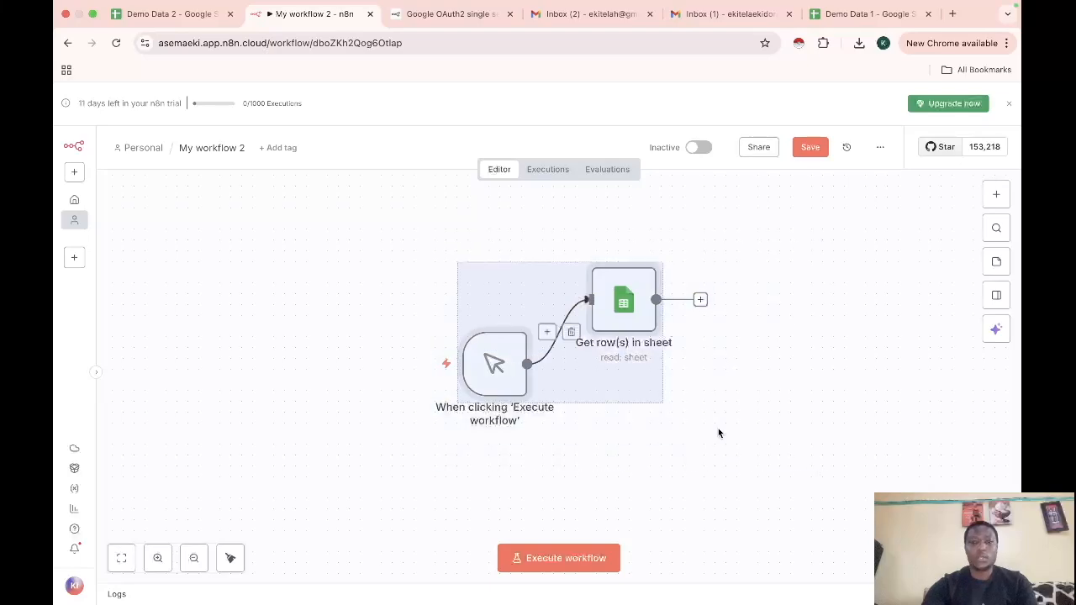
{"action": "left_click_drag", "start_coordinate": [636, 387], "coordinate": [446, 365]}
{"action": "left_click", "coordinate": [729, 418]}
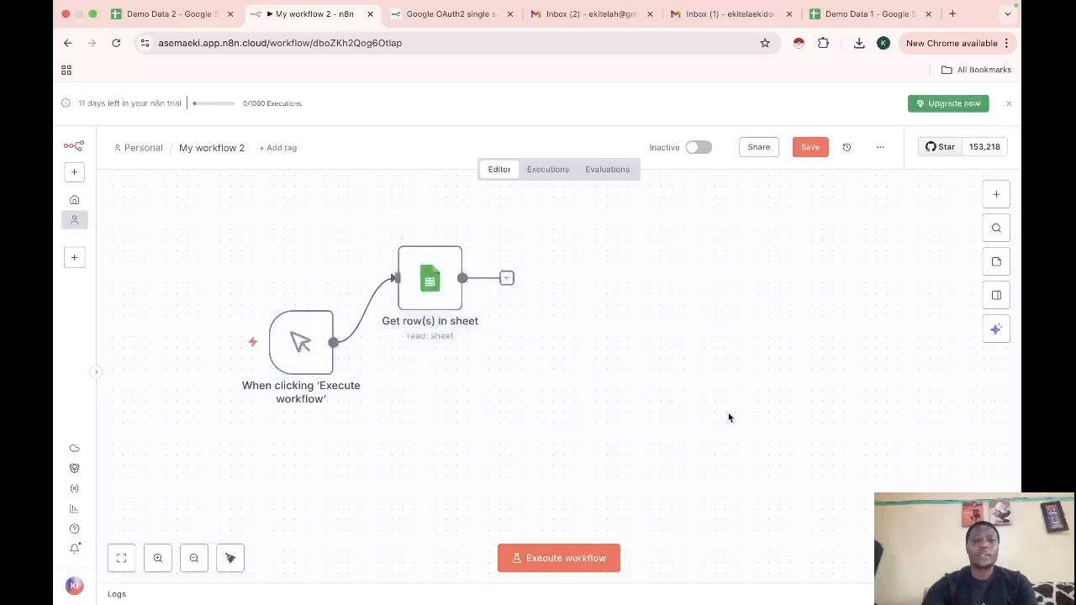
Execute the Get row(s) in sheet node, fetching 10 rows from the n8n sheet
{"action": "double_click", "coordinate": [426, 284]}
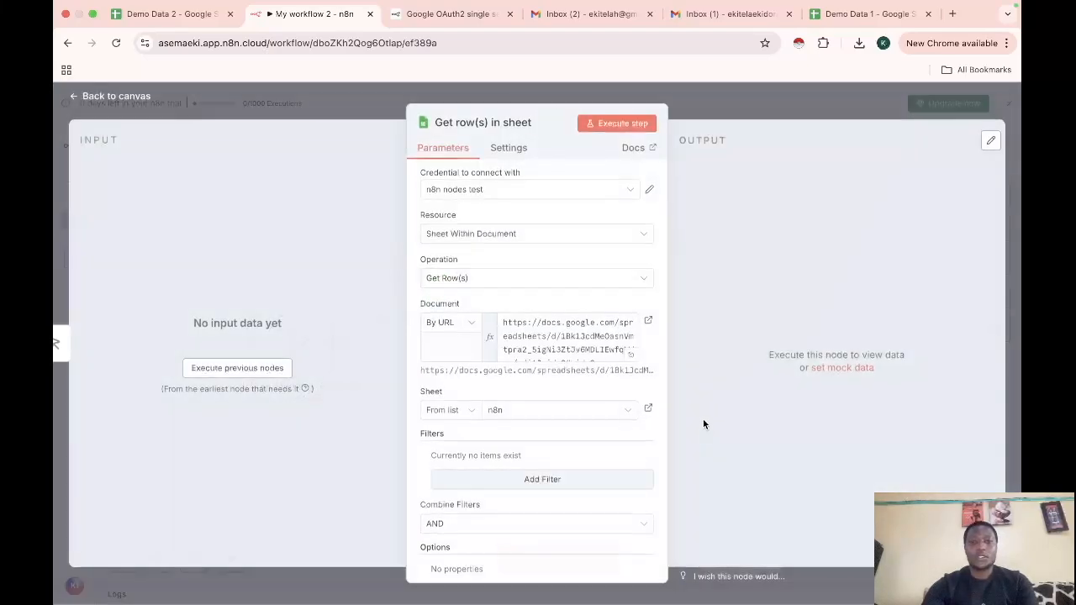
{"action": "left_click", "coordinate": [627, 128]}
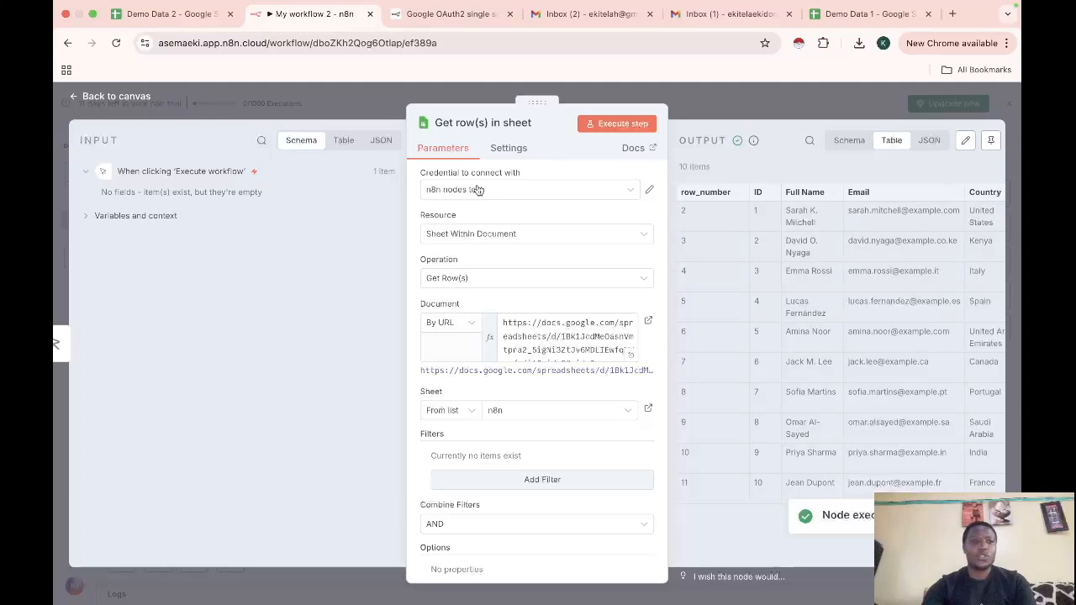
{"action": "left_click", "coordinate": [77, 98]}
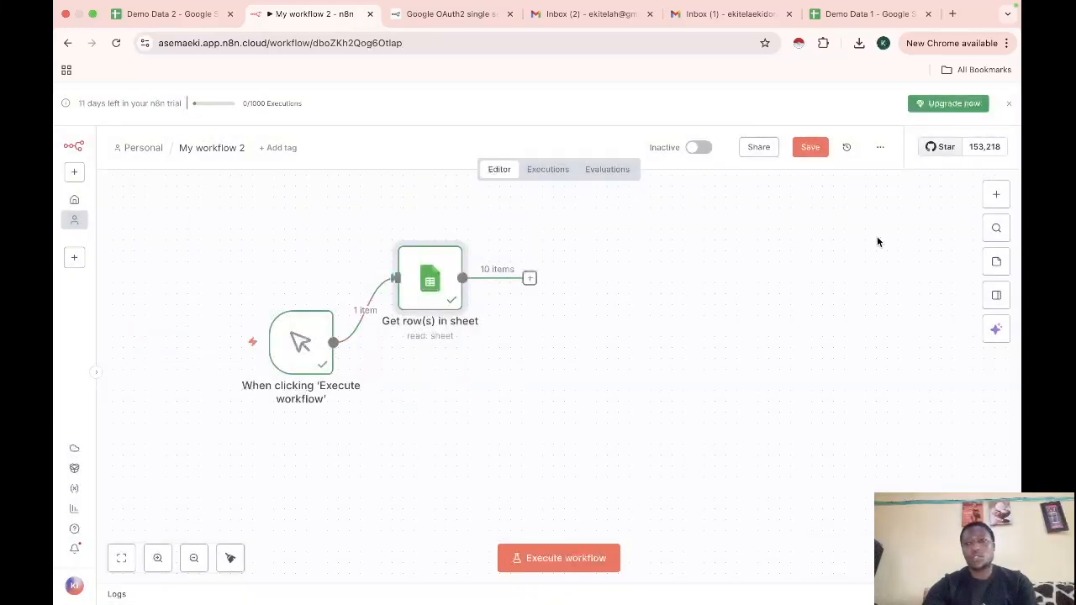
Search 'sh' and add a Google Sheets 'Get row(s) in sheet' action after the first sheet node
{"action": "left_click", "coordinate": [996, 194]}
{"action": "scroll", "coordinate": [841, 468], "scroll_direction": "down", "scroll_amount": 1}
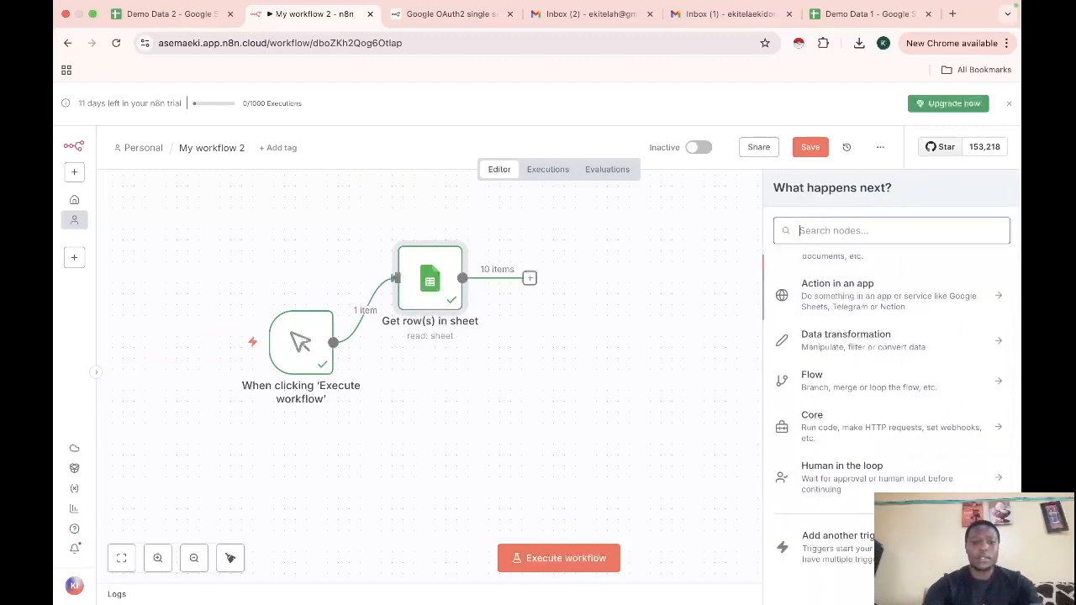
{"action": "type", "text": "get"}
{"action": "key", "text": "BackSpace"}
{"action": "key", "text": "BackSpace"}
{"action": "key", "text": "BackSpace"}
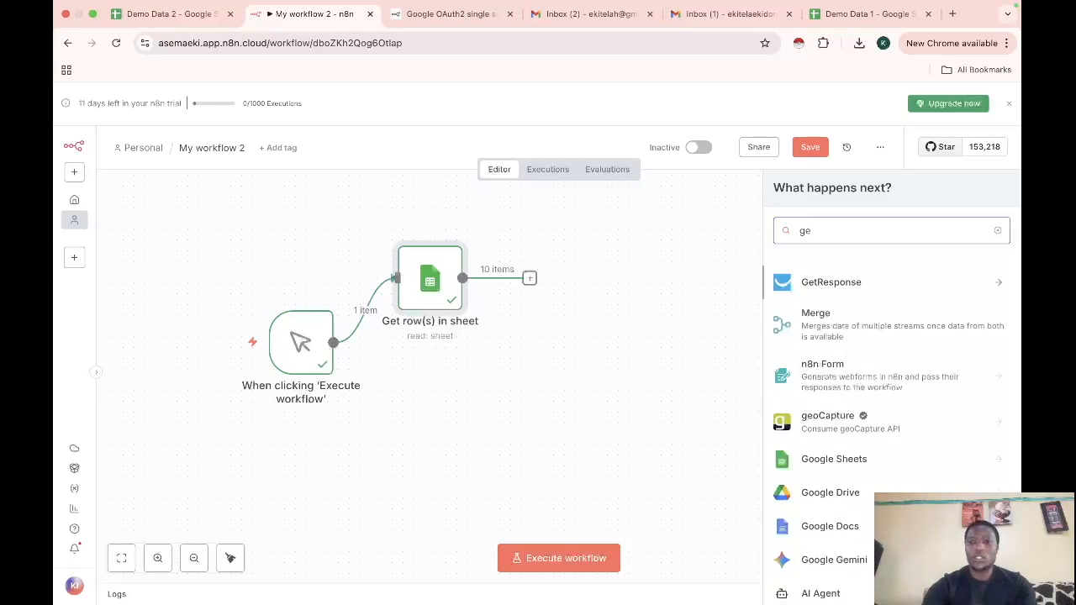
{"action": "type", "text": "sh"}
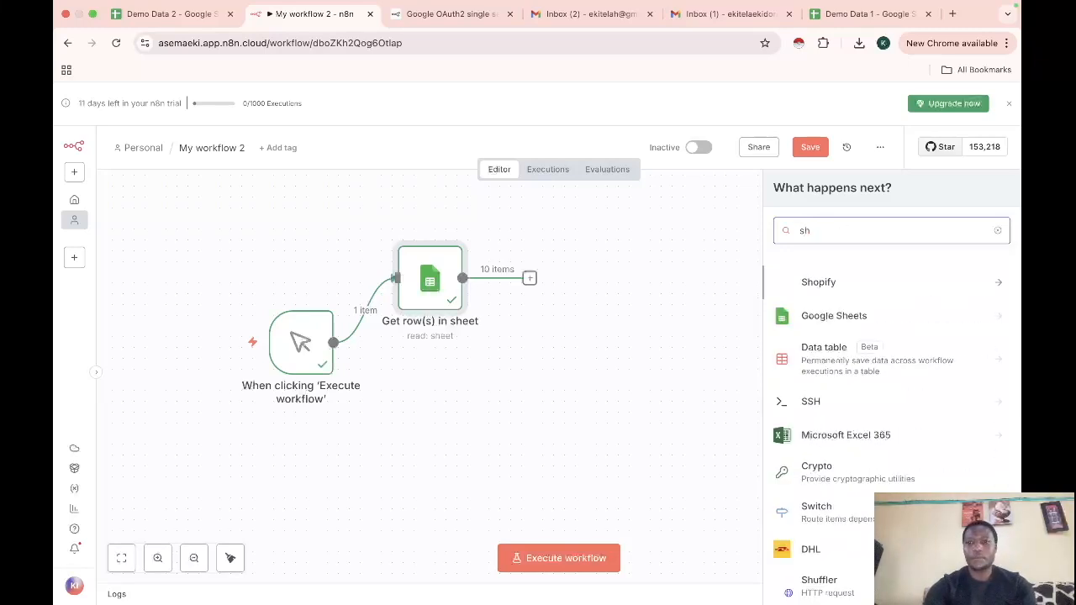
{"action": "left_click", "coordinate": [824, 317]}
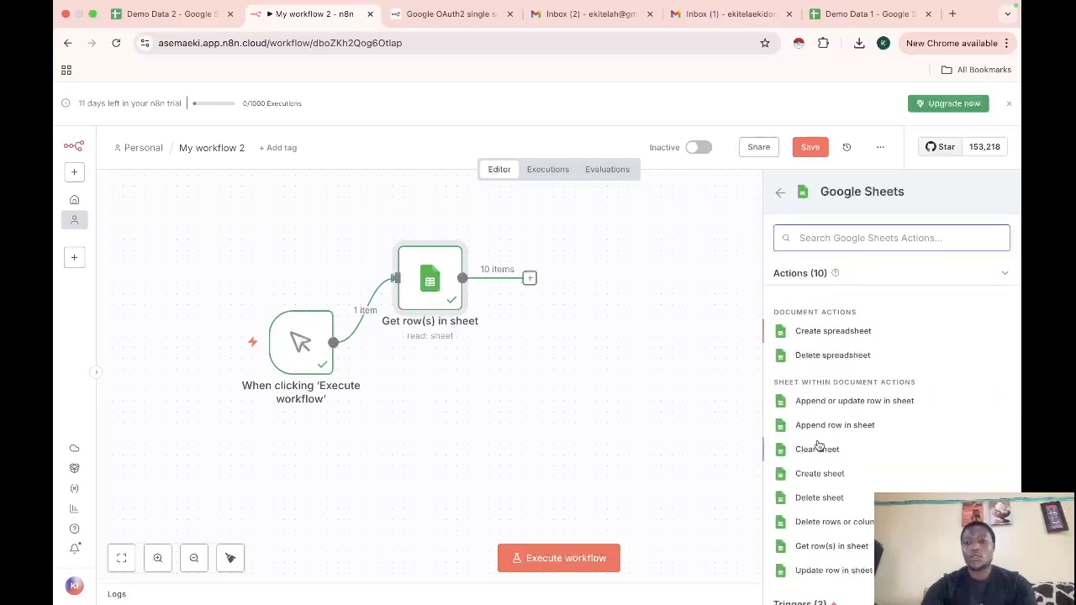
{"action": "scroll", "coordinate": [825, 553], "scroll_direction": "down", "scroll_amount": 1}
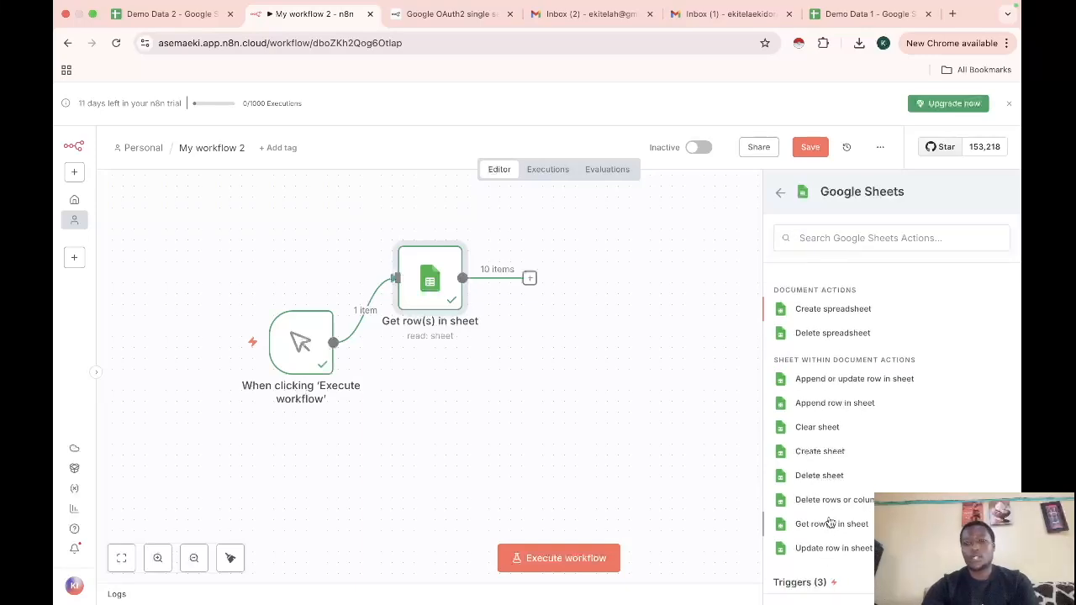
{"action": "left_click", "coordinate": [829, 522]}
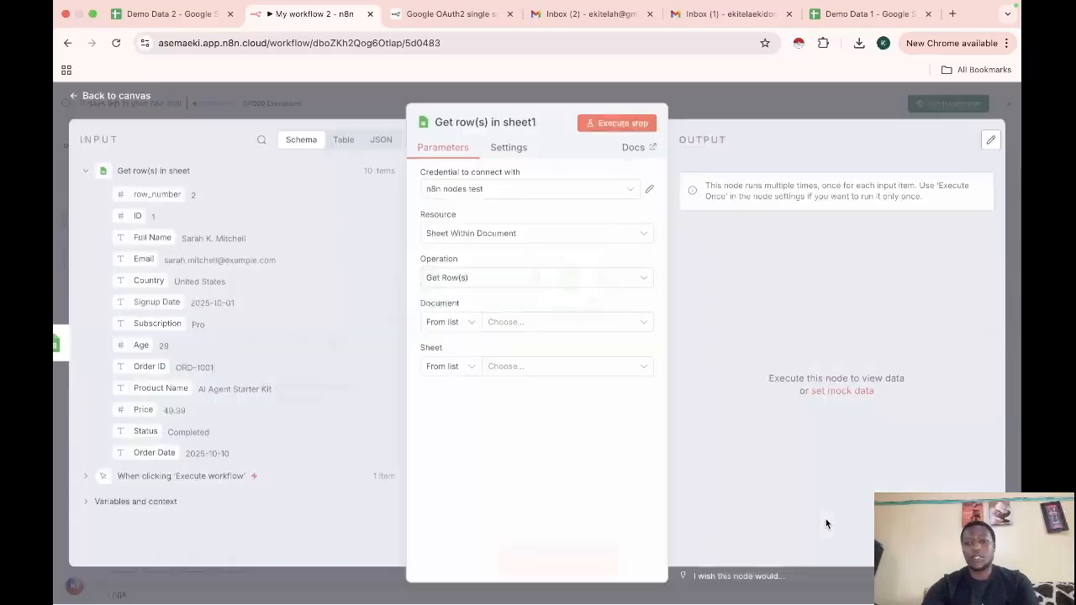
Set Get row(s) in sheet1 to Demo Data 2's Sheet1 and execute it, returning 100 items
{"action": "left_click", "coordinate": [504, 324]}
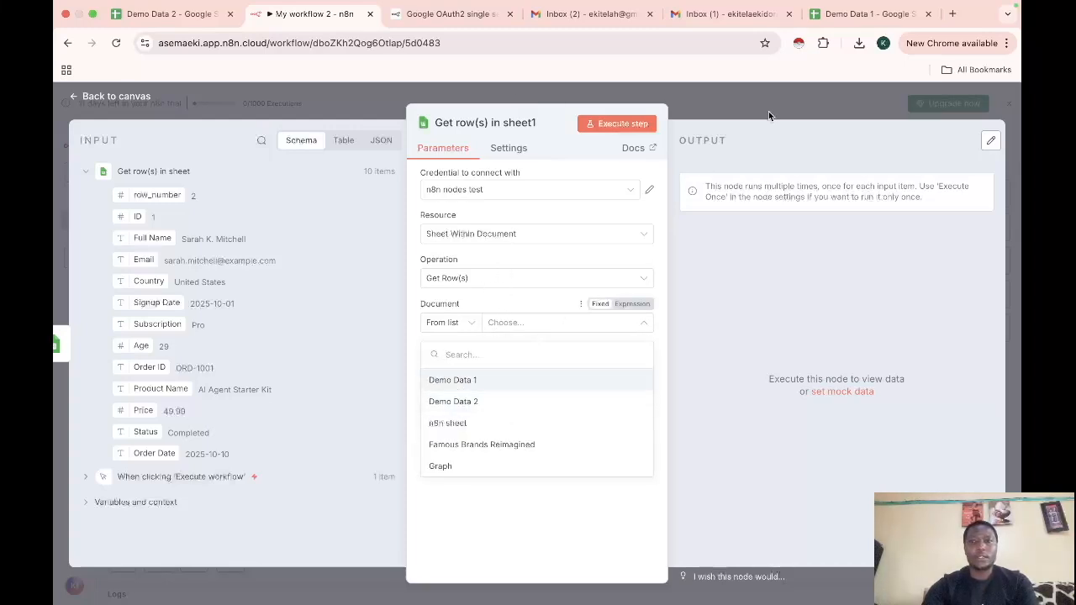
{"action": "left_click", "coordinate": [481, 403]}
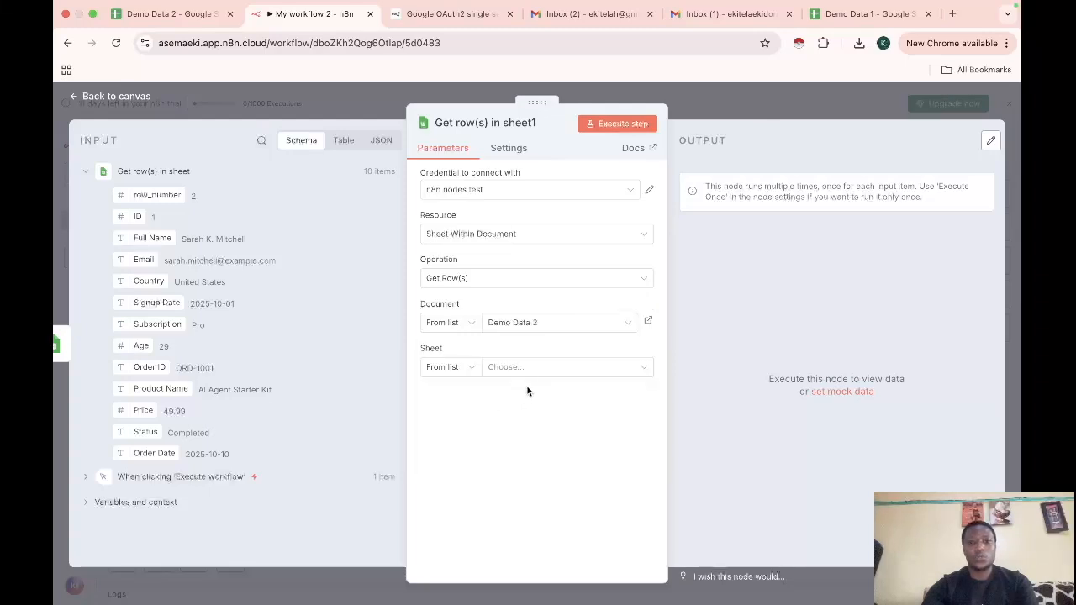
{"action": "left_click", "coordinate": [525, 370]}
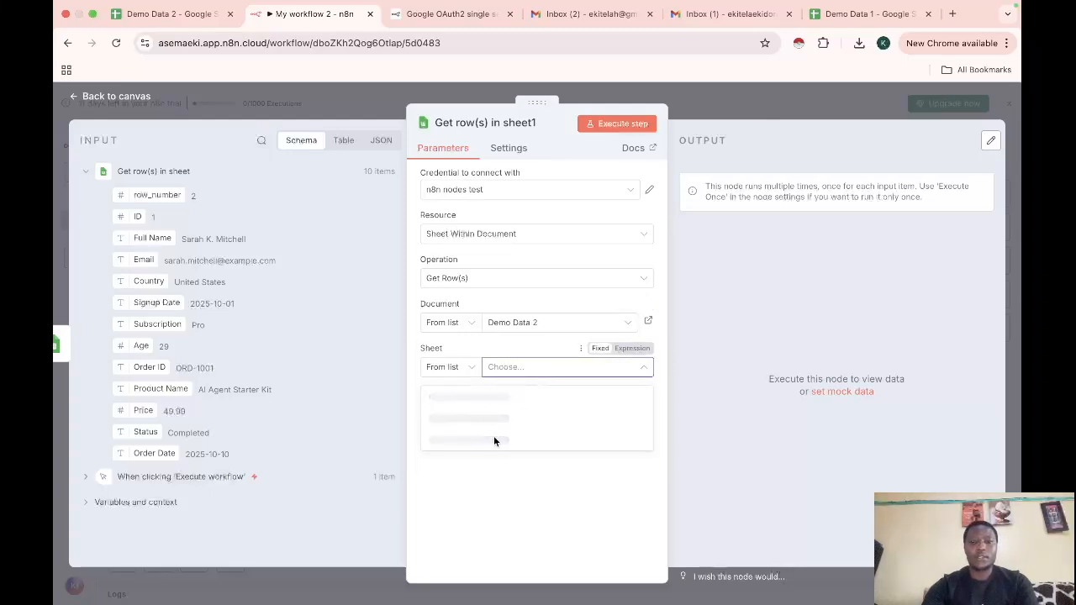
{"action": "left_click", "coordinate": [448, 397]}
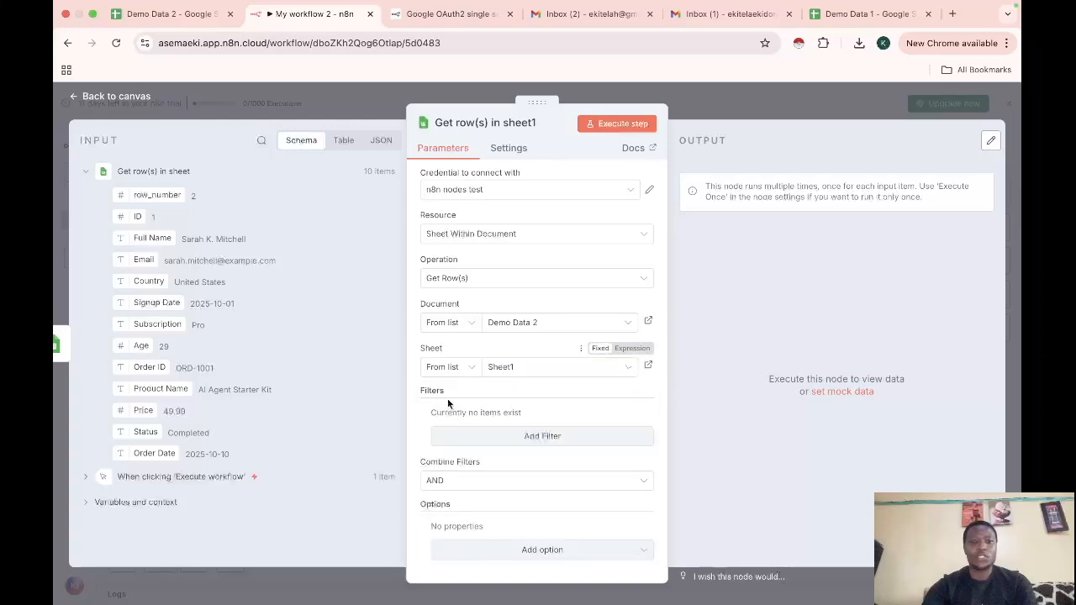
{"action": "left_click", "coordinate": [606, 124]}
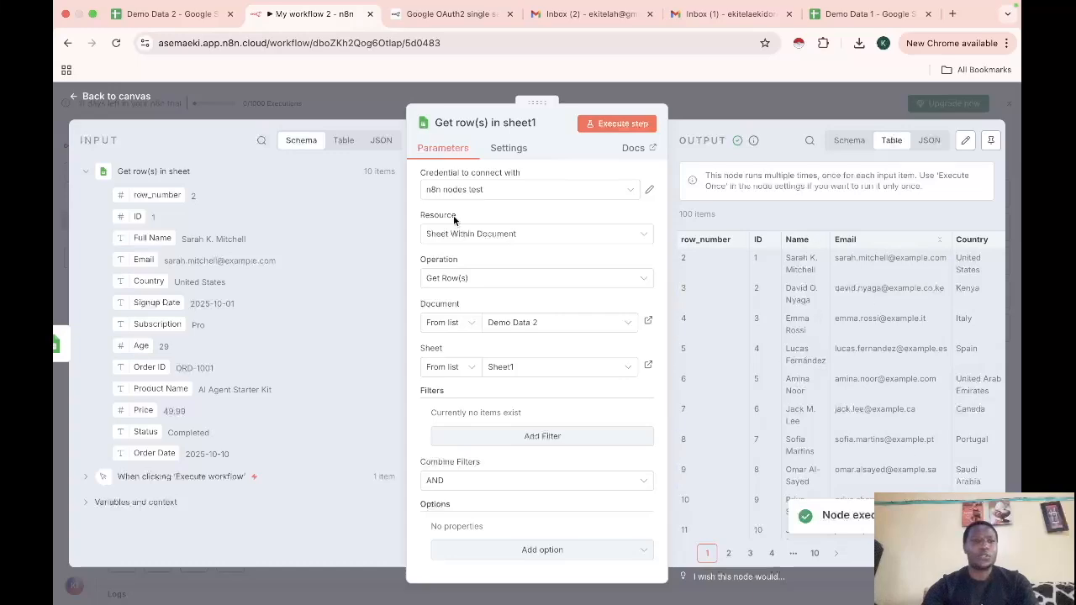
{"action": "key", "text": "Escape"}
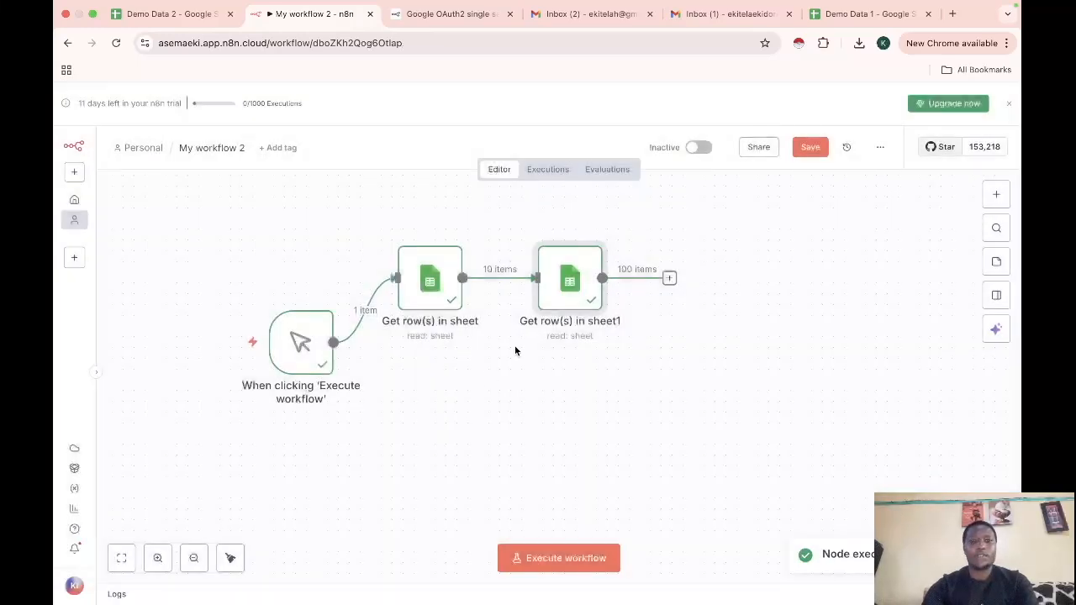
Rewire Get row(s) in sheet1 so it branches directly from the manual trigger, parallel to the first sheet node
{"action": "left_click_drag", "start_coordinate": [562, 288], "coordinate": [432, 412]}
{"action": "left_click", "coordinate": [495, 328]}
{"action": "left_click_drag", "start_coordinate": [336, 348], "coordinate": [429, 417]}
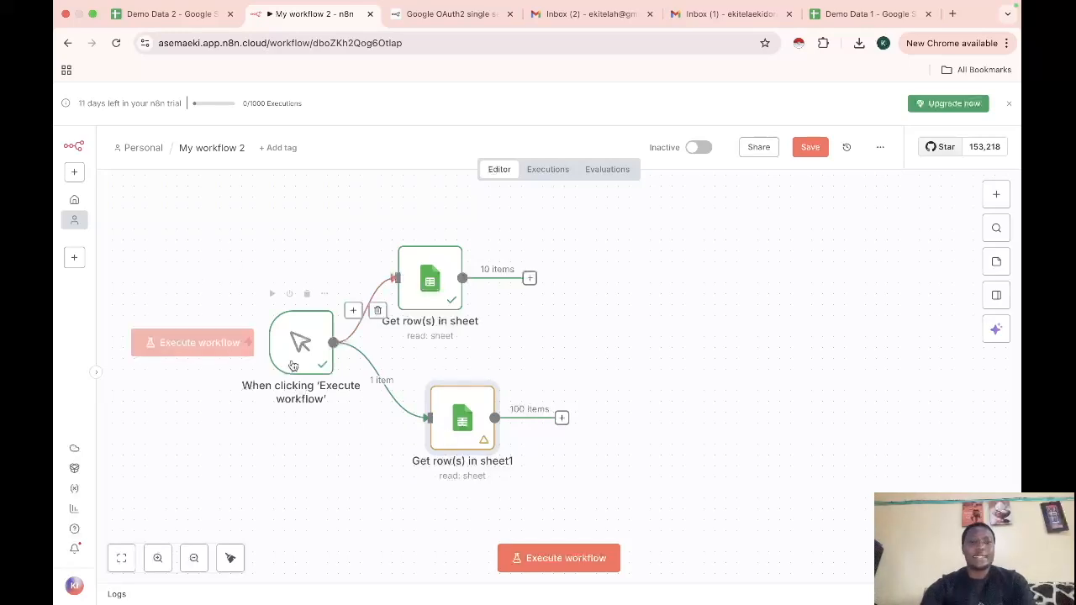
{"action": "left_click_drag", "start_coordinate": [418, 296], "coordinate": [451, 294]}
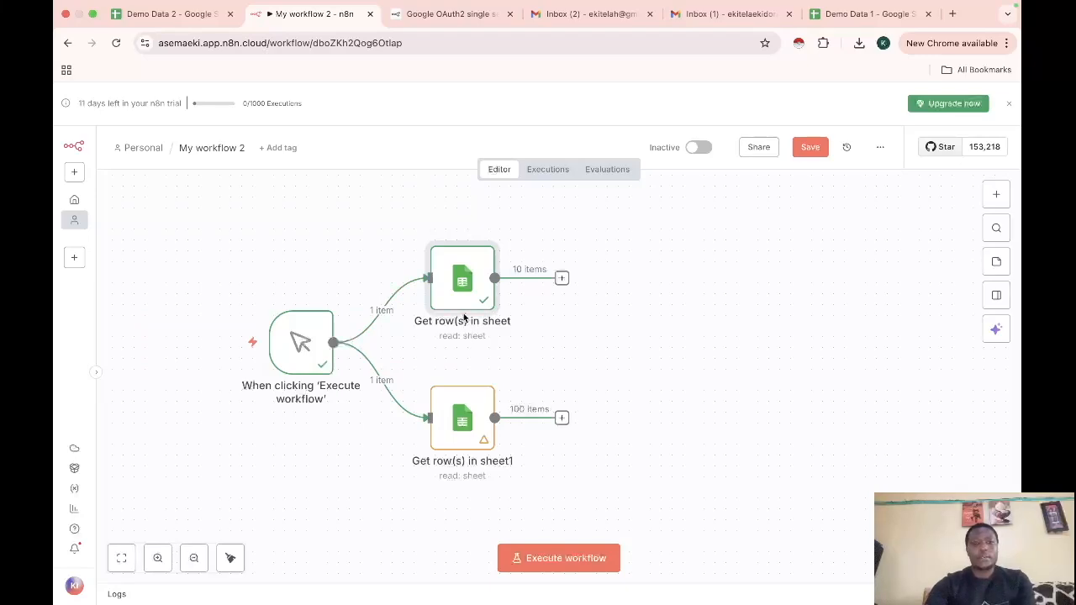
{"action": "double_click", "coordinate": [464, 287]}
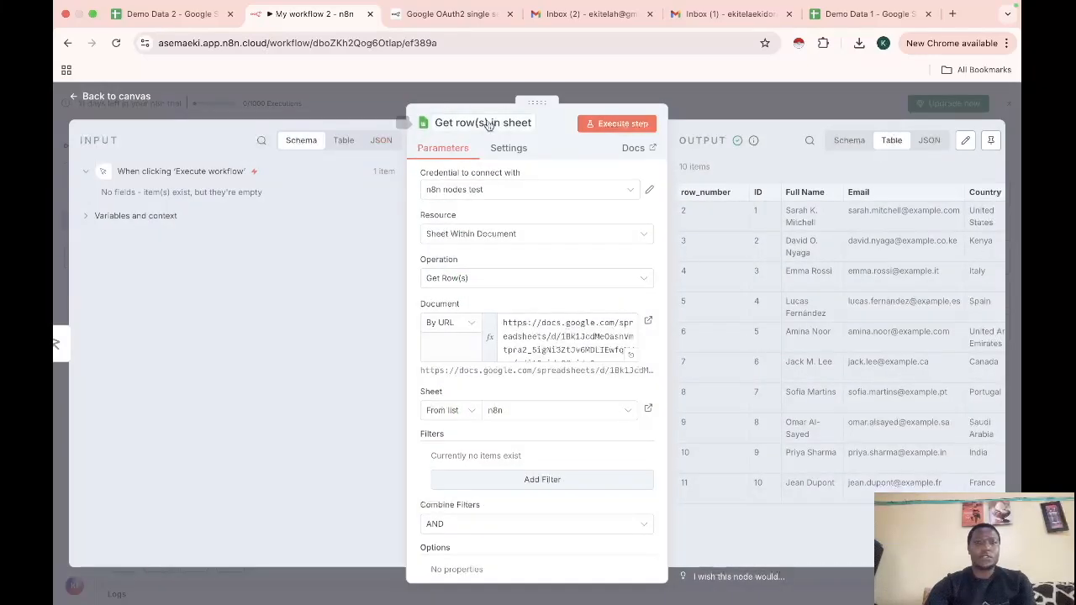
Rename the first sheet node to 'Demo Data 1'
{"action": "left_click", "coordinate": [487, 123]}
{"action": "type", "text": "De"}
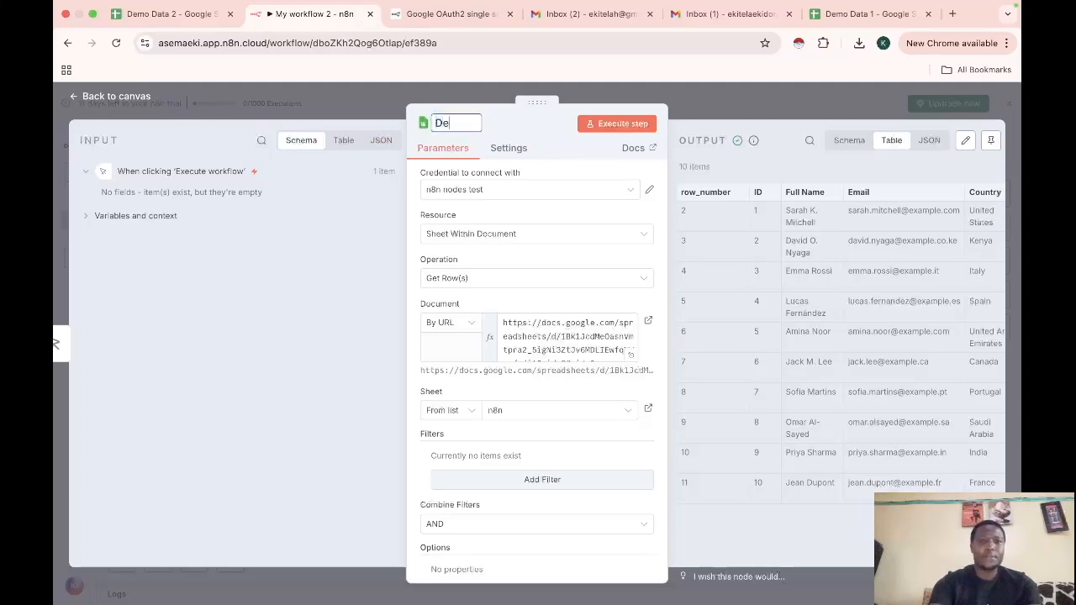
{"action": "type", "text": "mo"}
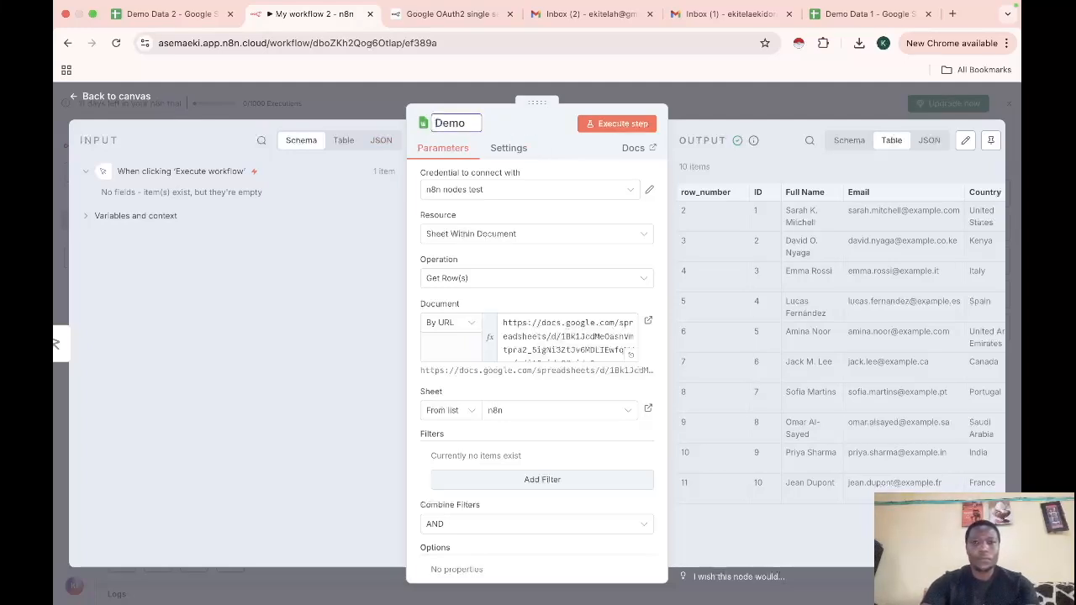
{"action": "type", "text": " Data 1"}
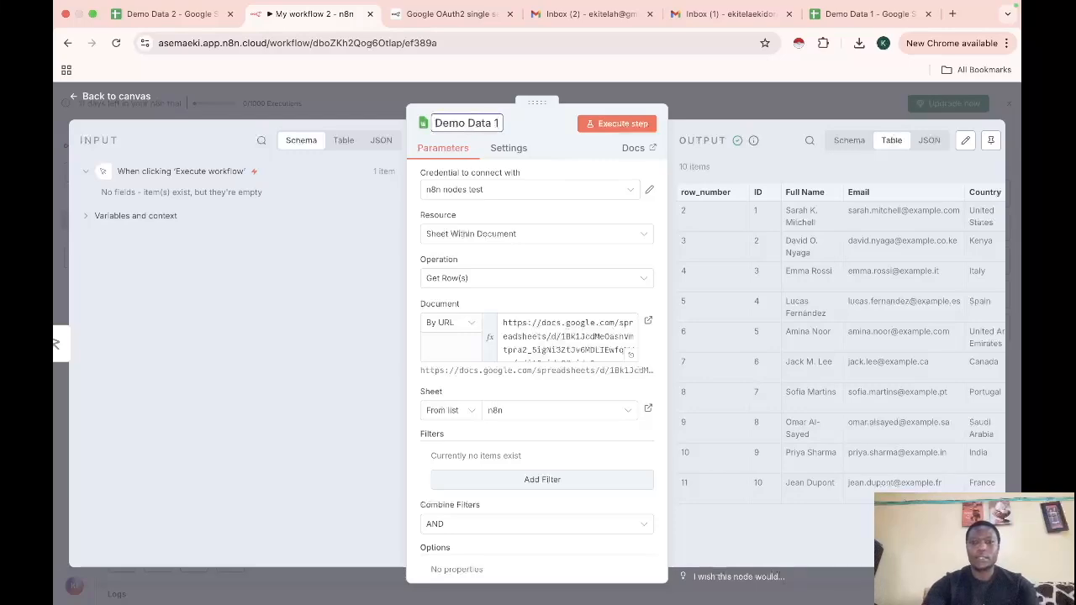
{"action": "left_click", "coordinate": [77, 99]}
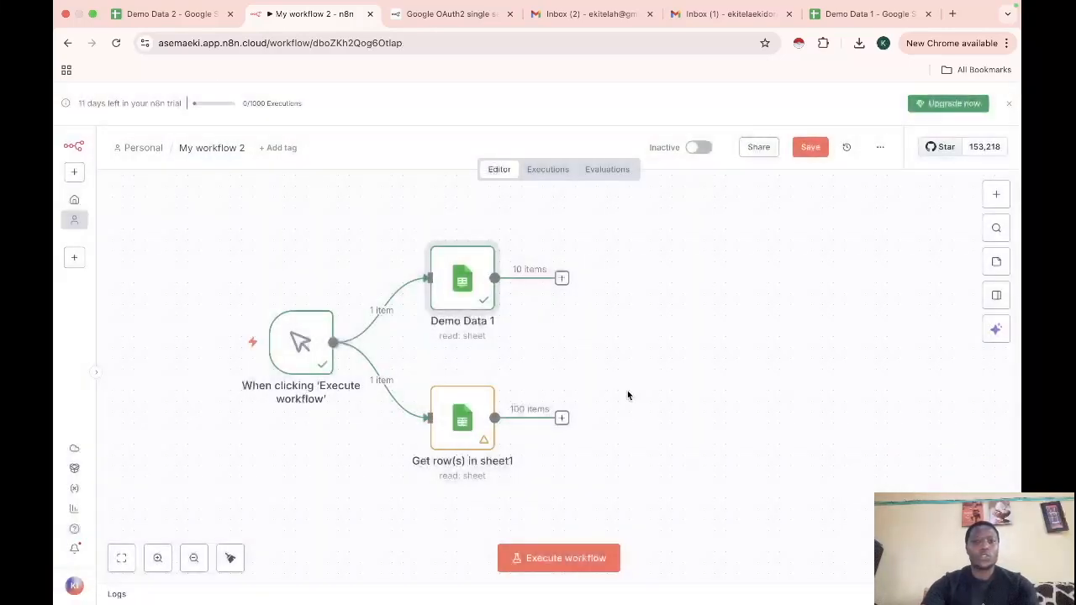
Rename the second sheet node to 'Demo Data 2' and execute the whole workflow
{"action": "double_click", "coordinate": [454, 433]}
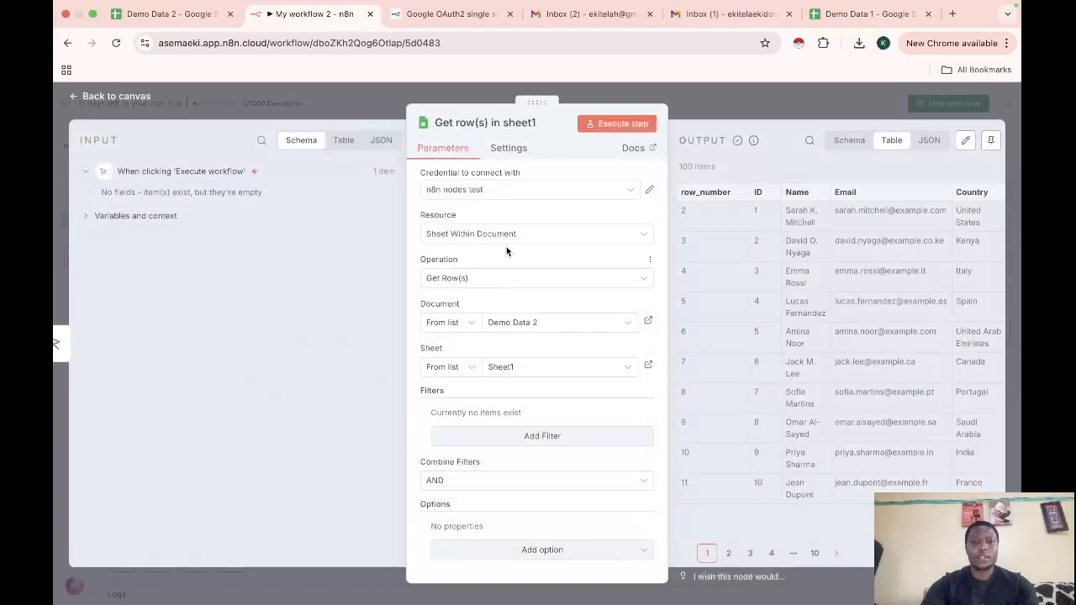
{"action": "left_click", "coordinate": [492, 123]}
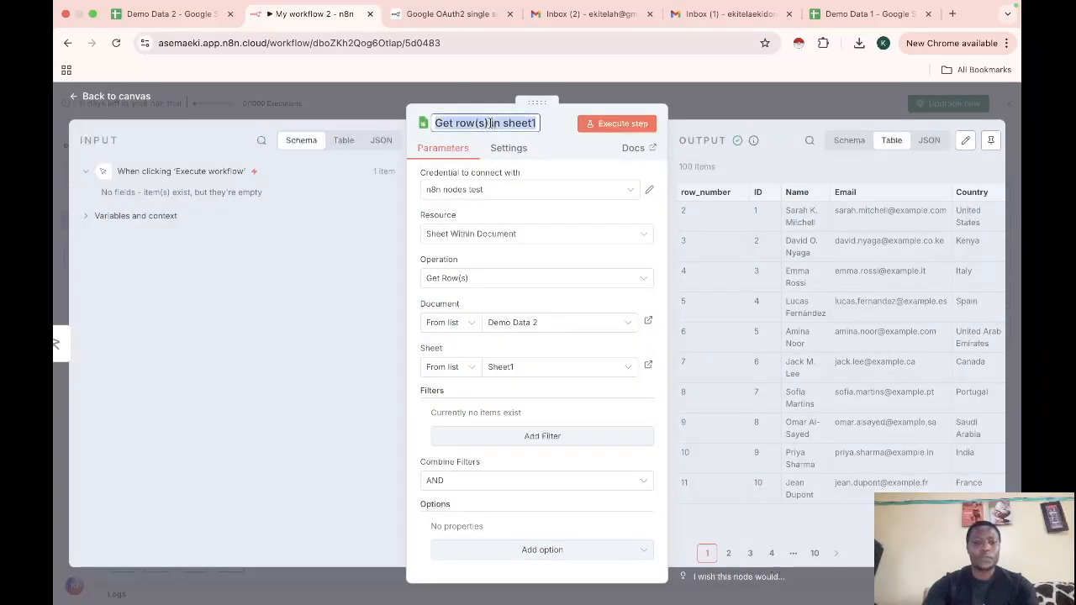
{"action": "type", "text": "Demo Data 2"}
{"action": "key", "text": "Return"}
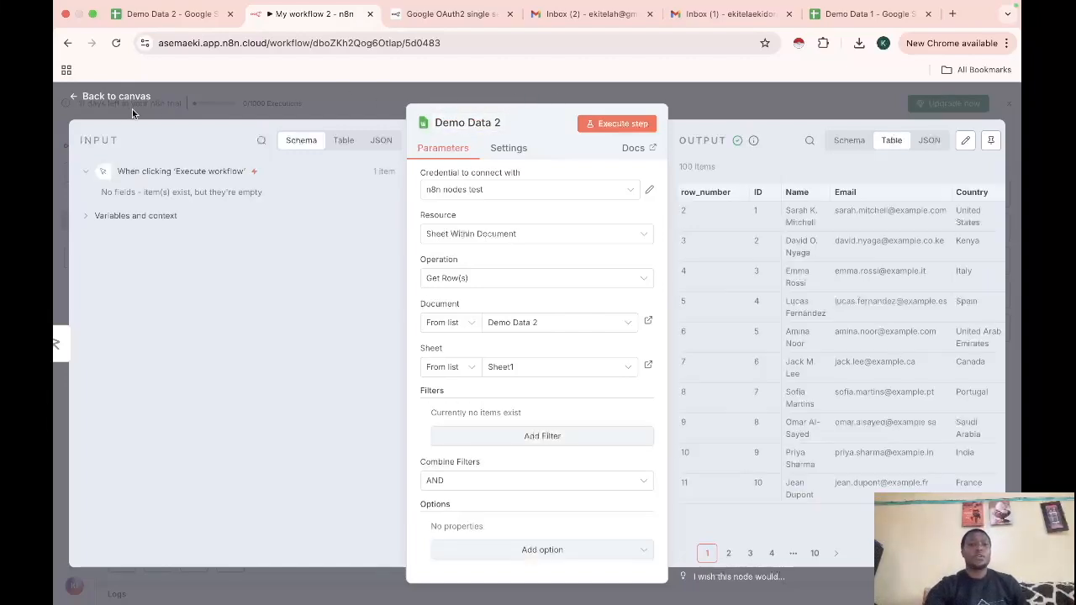
{"action": "left_click", "coordinate": [76, 99]}
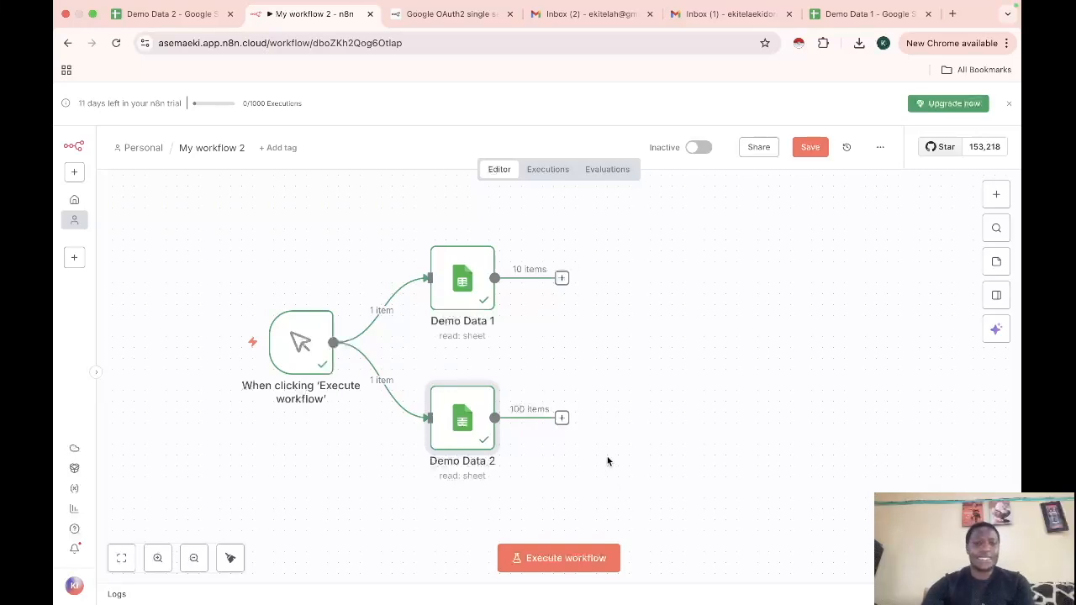
{"action": "left_click", "coordinate": [583, 558]}
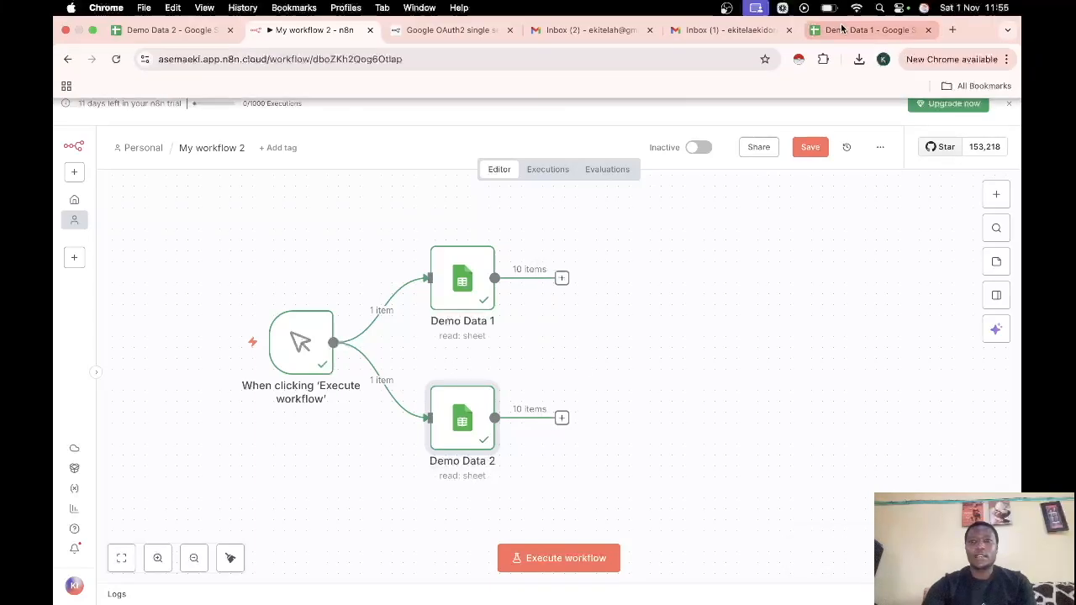
{"action": "left_click", "coordinate": [866, 14]}
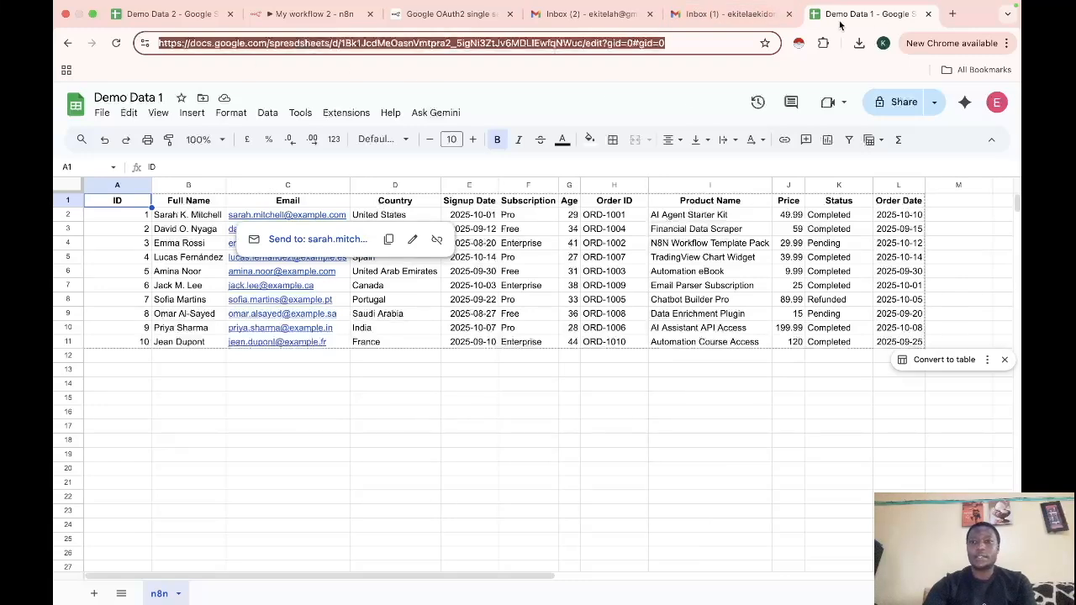
{"action": "left_click", "coordinate": [159, 14]}
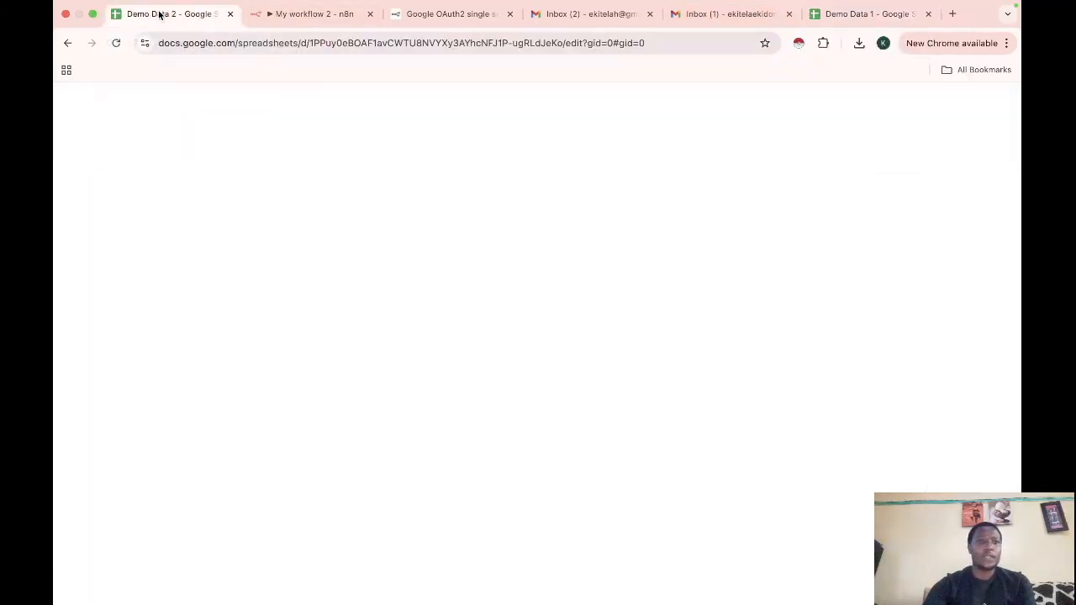
{"action": "left_click", "coordinate": [186, 217]}
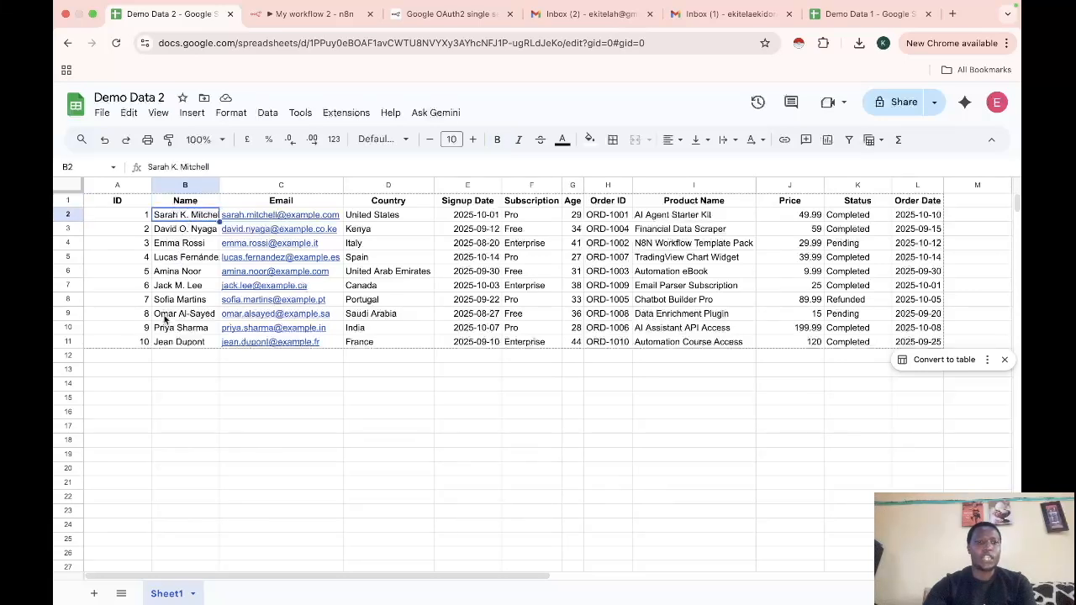
{"action": "key", "text": "ctrl+Tab"}
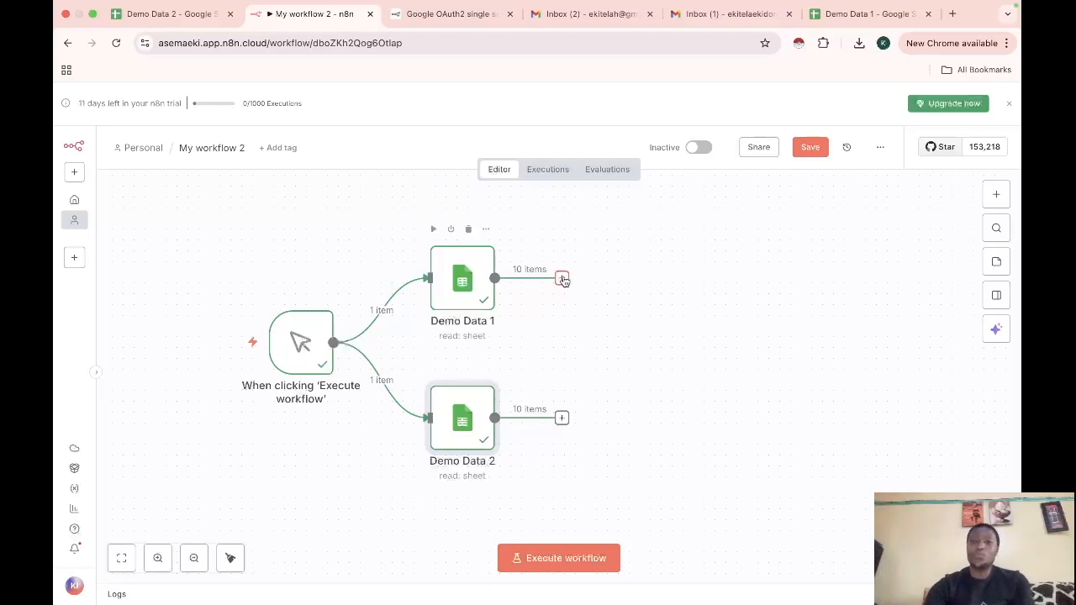
Add a Merge node after Demo Data 2, keeping Append mode with 2 inputs
{"action": "left_click", "coordinate": [996, 196]}
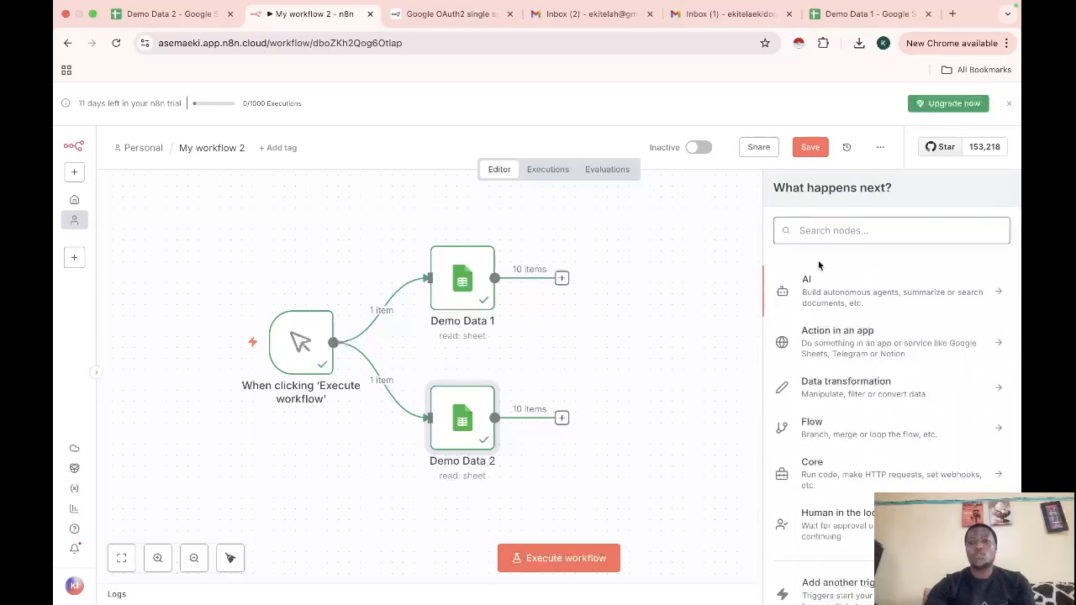
{"action": "type", "text": "mer"}
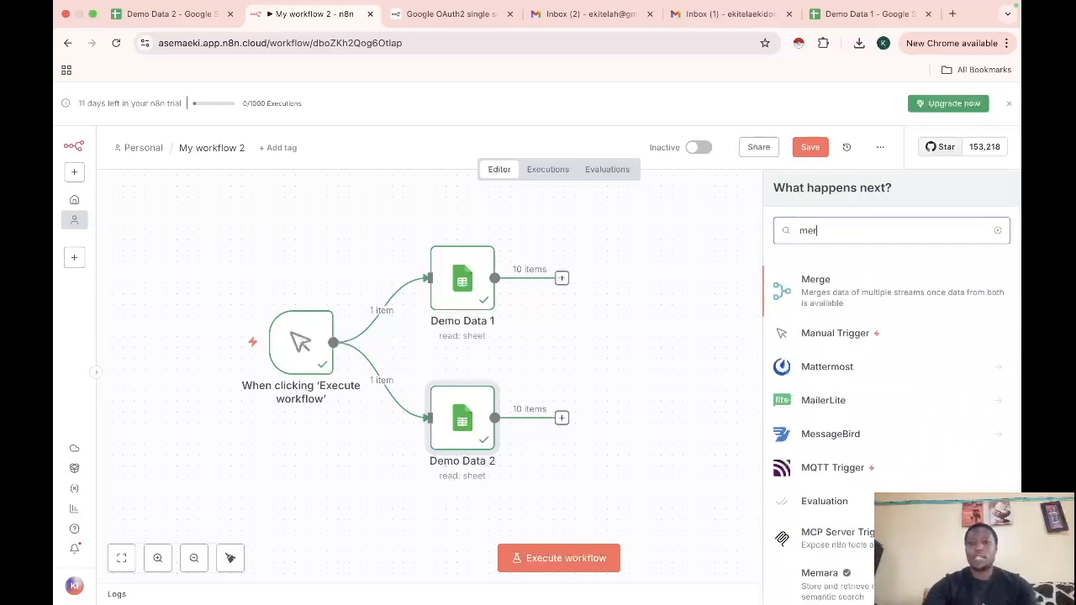
{"action": "left_click", "coordinate": [826, 291]}
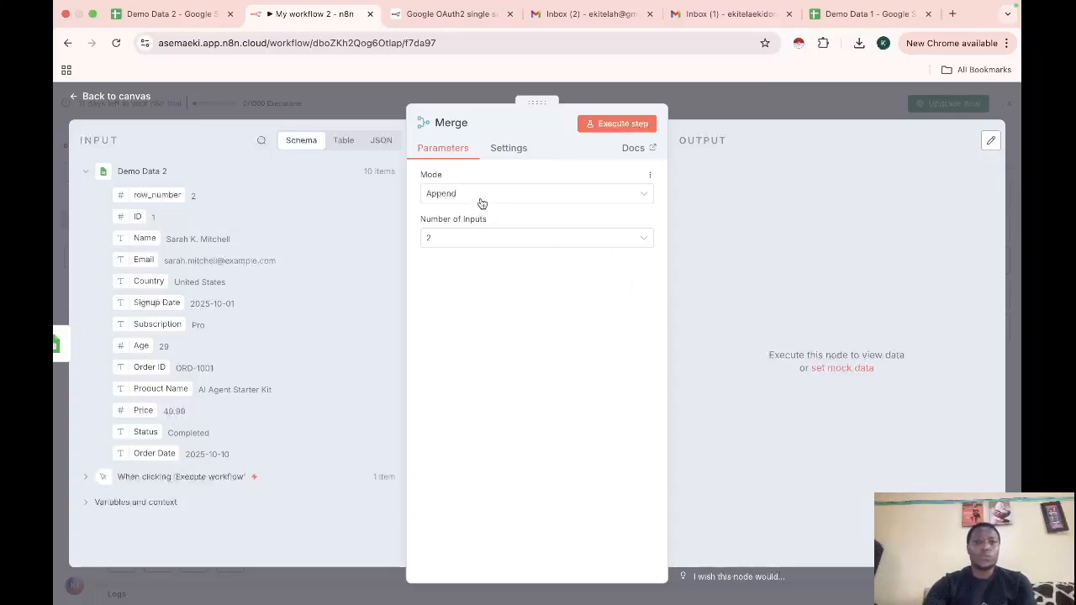
{"action": "left_click", "coordinate": [482, 203]}
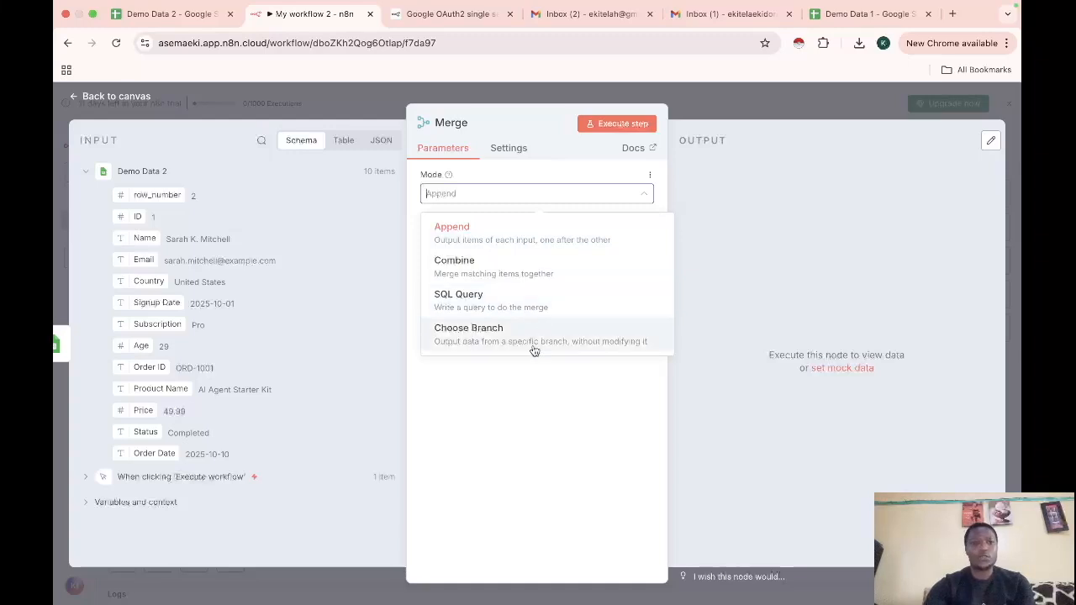
{"action": "left_click", "coordinate": [523, 252]}
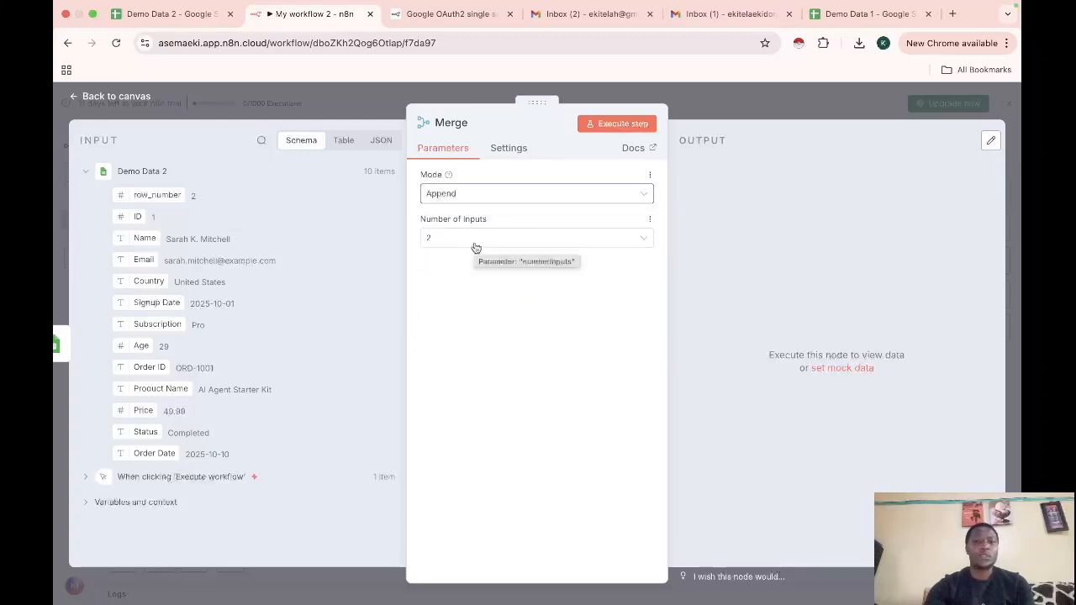
{"action": "left_click", "coordinate": [112, 96]}
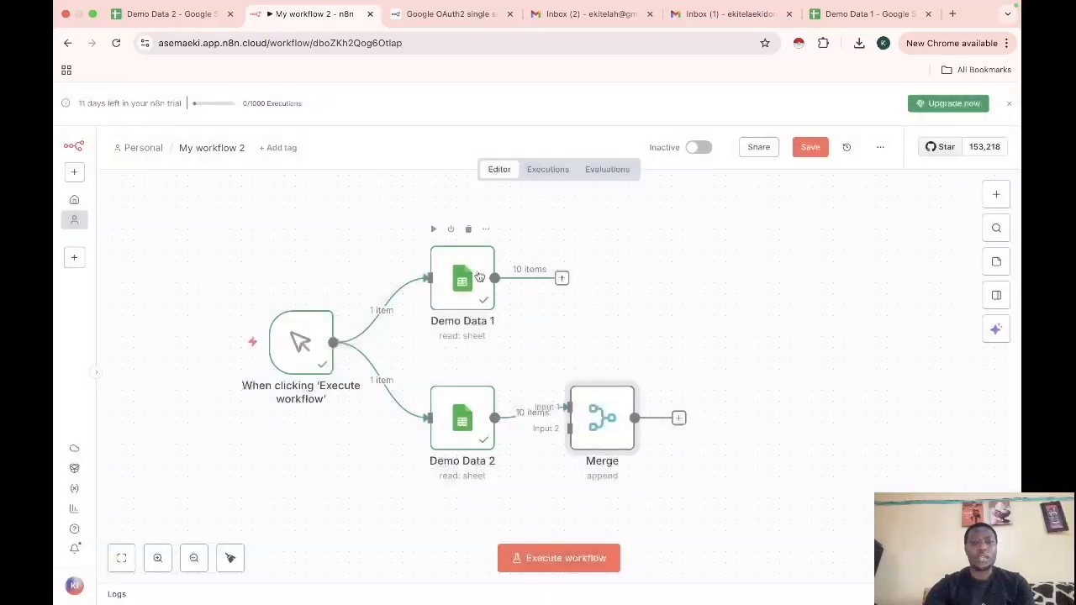
Wire Demo Data 1 into Merge Input 1, reposition Merge, and execute the workflow for 20 items
{"action": "left_click_drag", "start_coordinate": [610, 407], "coordinate": [675, 350]}
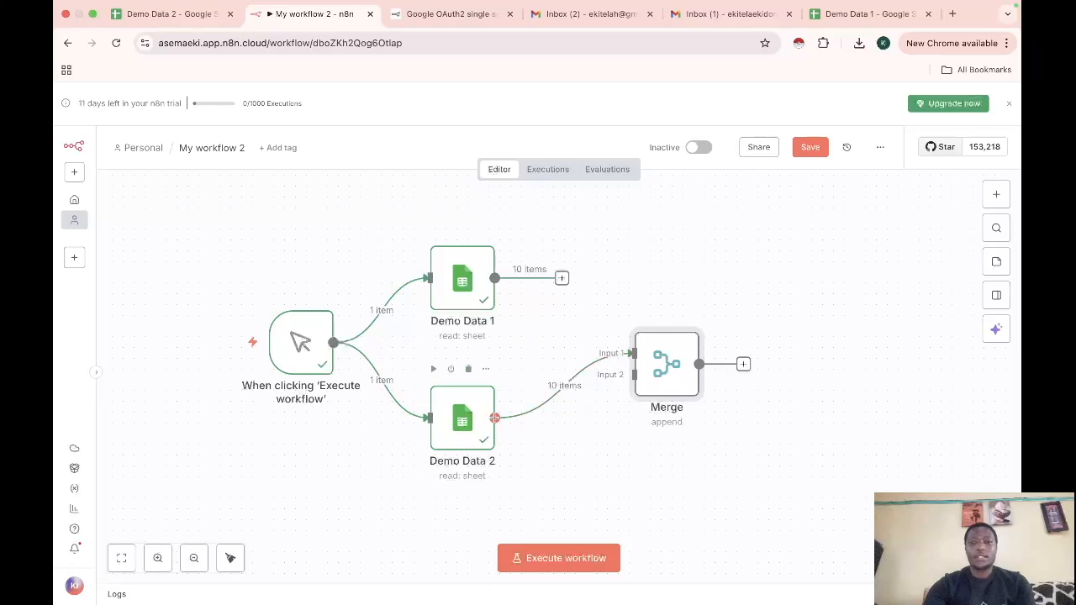
{"action": "left_click_drag", "start_coordinate": [563, 279], "coordinate": [625, 352]}
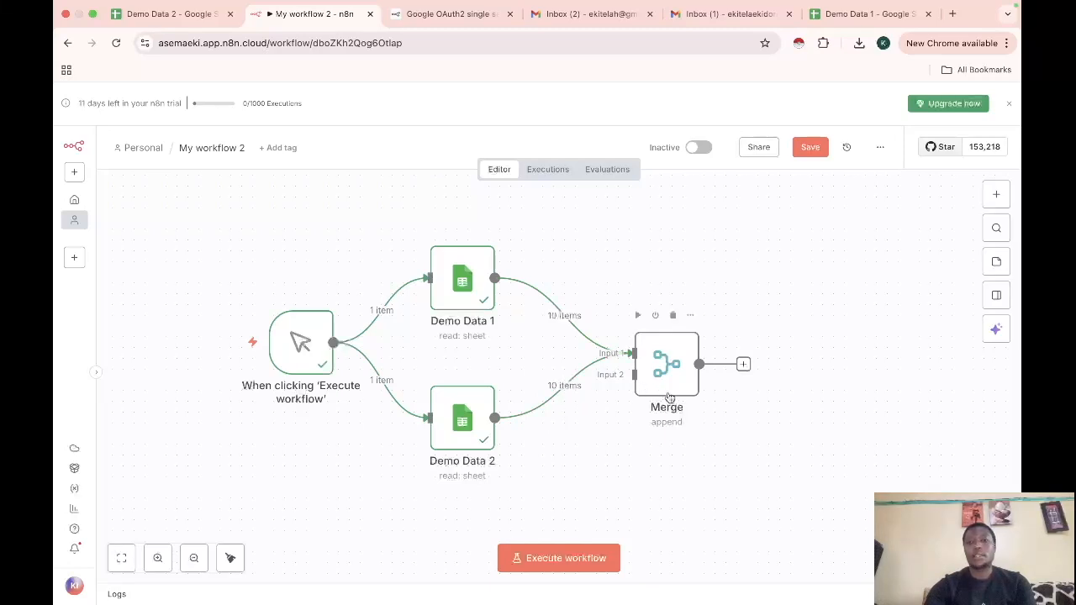
{"action": "left_click_drag", "start_coordinate": [673, 347], "coordinate": [674, 326]}
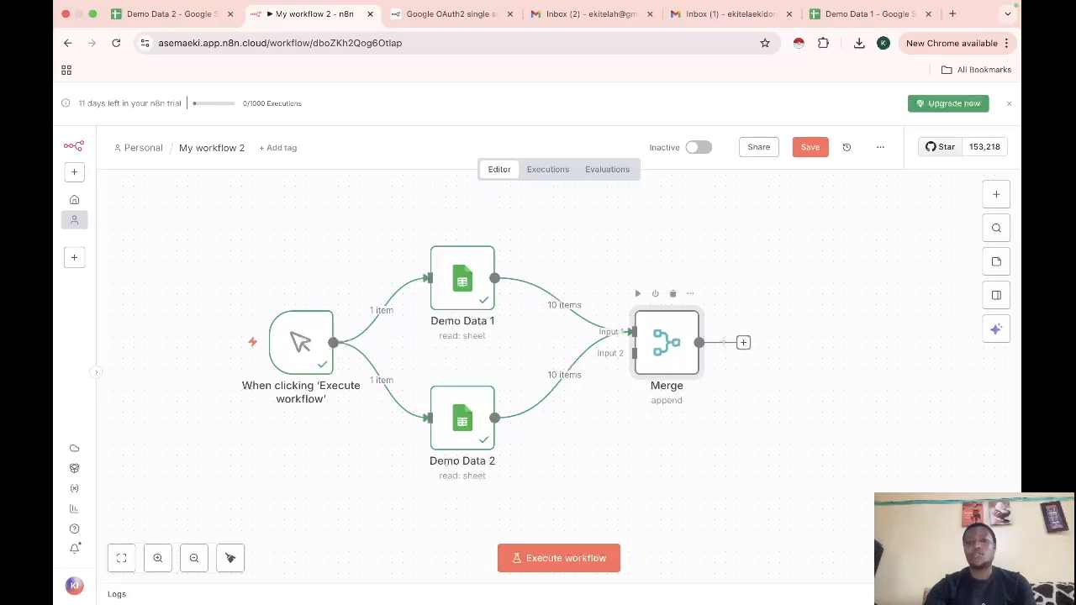
{"action": "left_click", "coordinate": [578, 558]}
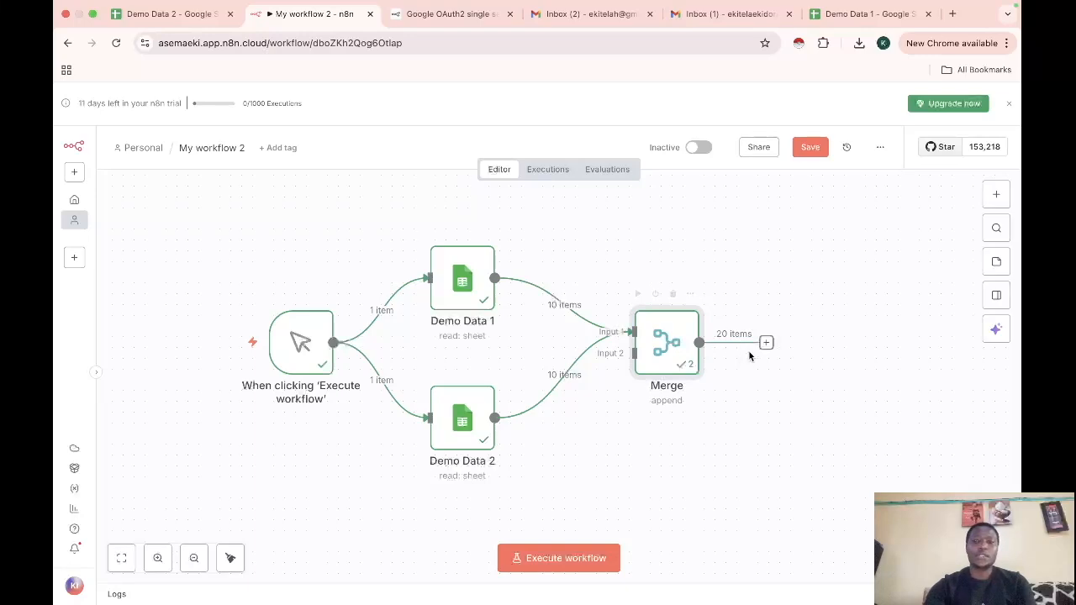
Open the Merge node's results and review the merged items in schema and table views
{"action": "double_click", "coordinate": [672, 342]}
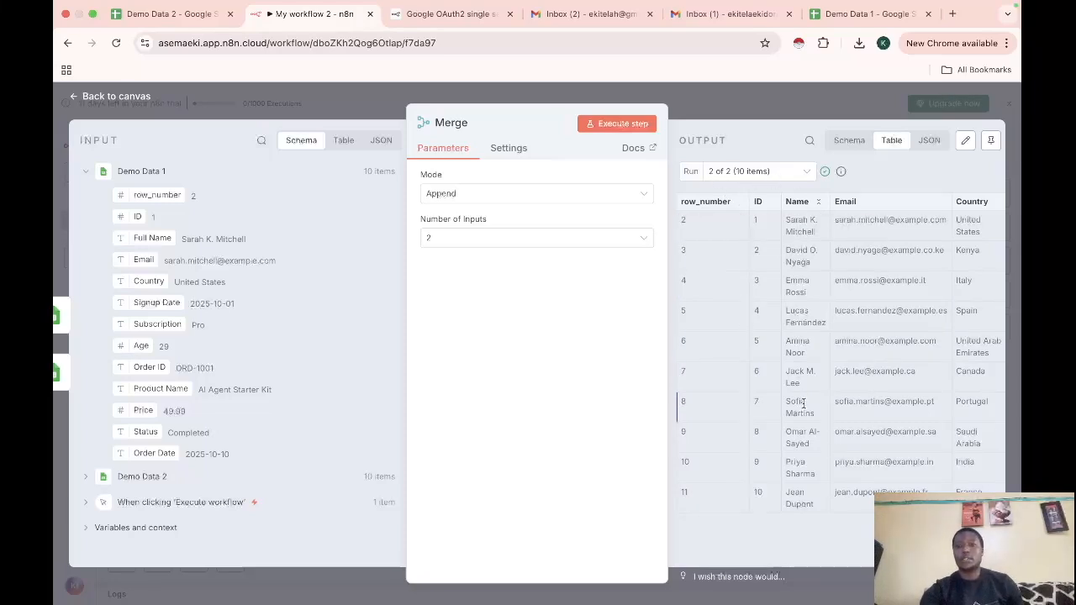
{"action": "left_click", "coordinate": [849, 141]}
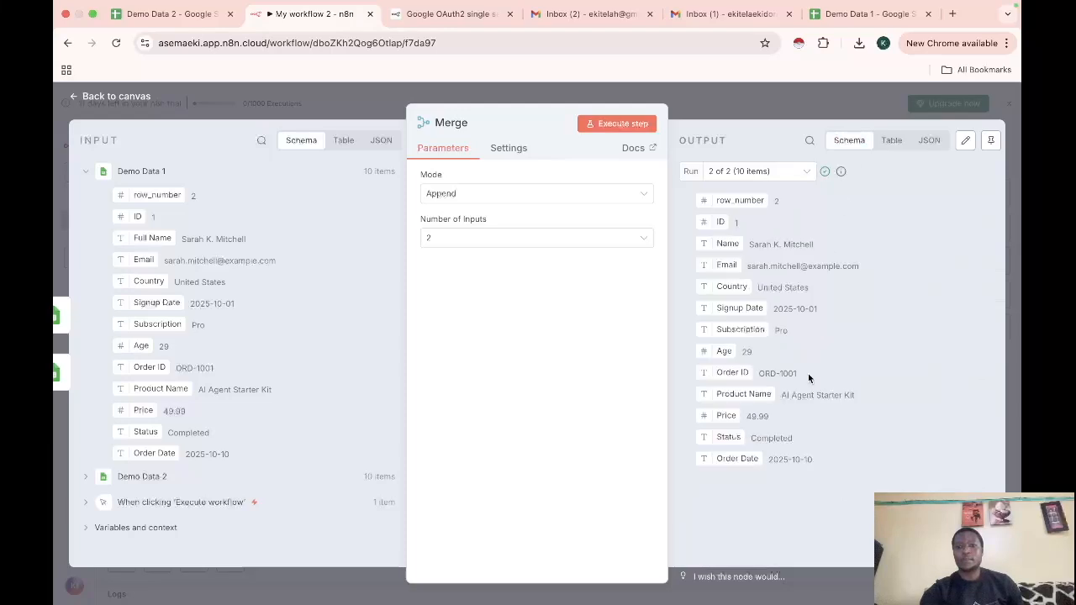
{"action": "left_click", "coordinate": [892, 140]}
{"action": "scroll", "coordinate": [809, 324], "scroll_direction": "right", "scroll_amount": 5}
{"action": "scroll", "coordinate": [809, 318], "scroll_direction": "right", "scroll_amount": 5}
{"action": "scroll", "coordinate": [809, 317], "scroll_direction": "left", "scroll_amount": 10}
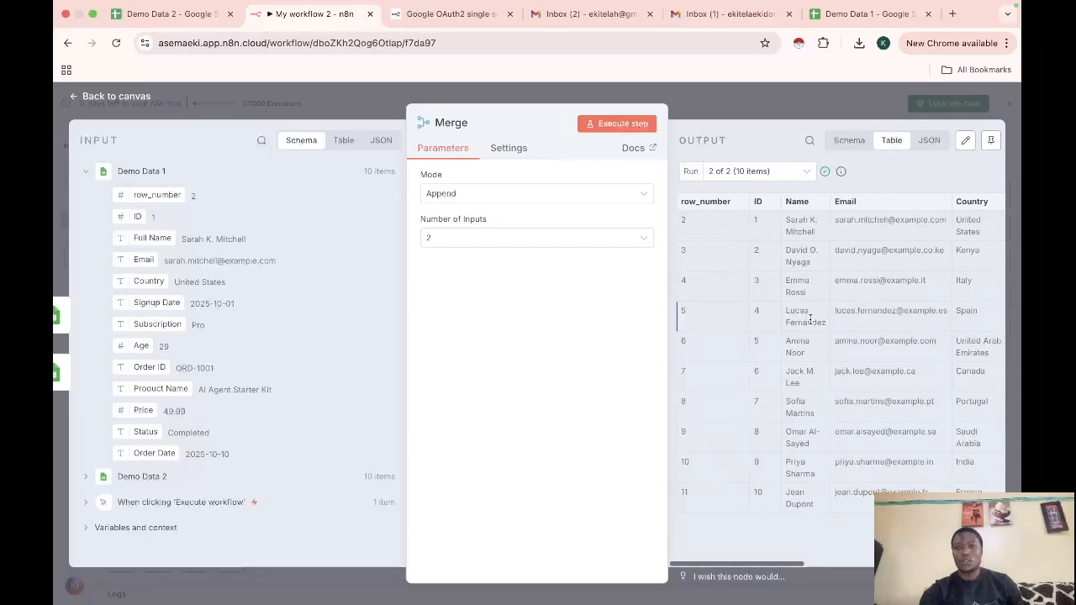
Compare Merge output runs 1 of 2 and 2 of 2, then return to the canvas
{"action": "left_click", "coordinate": [804, 171]}
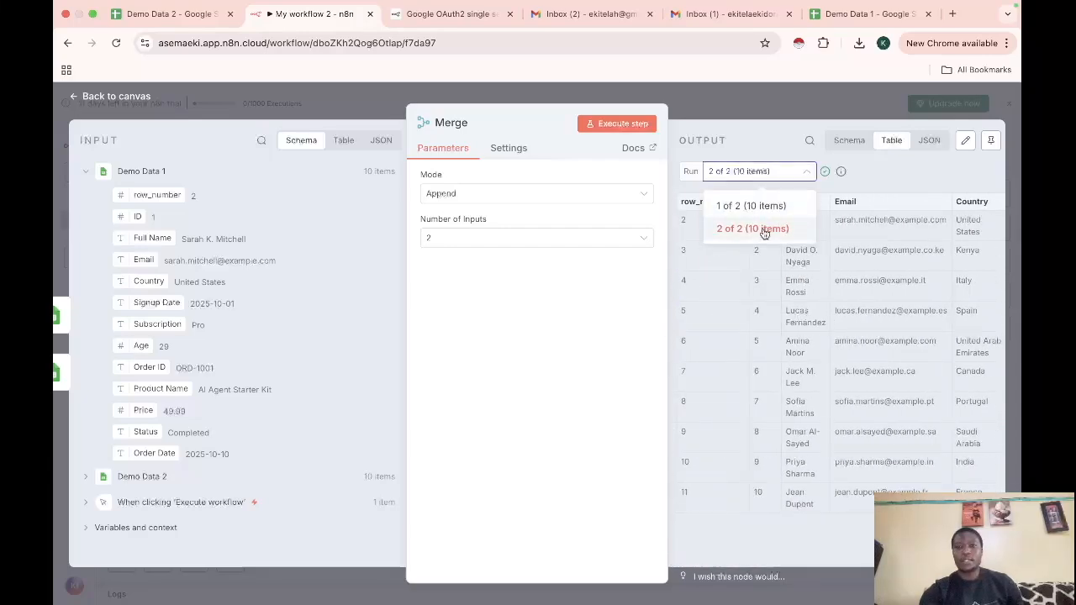
{"action": "left_click", "coordinate": [754, 236]}
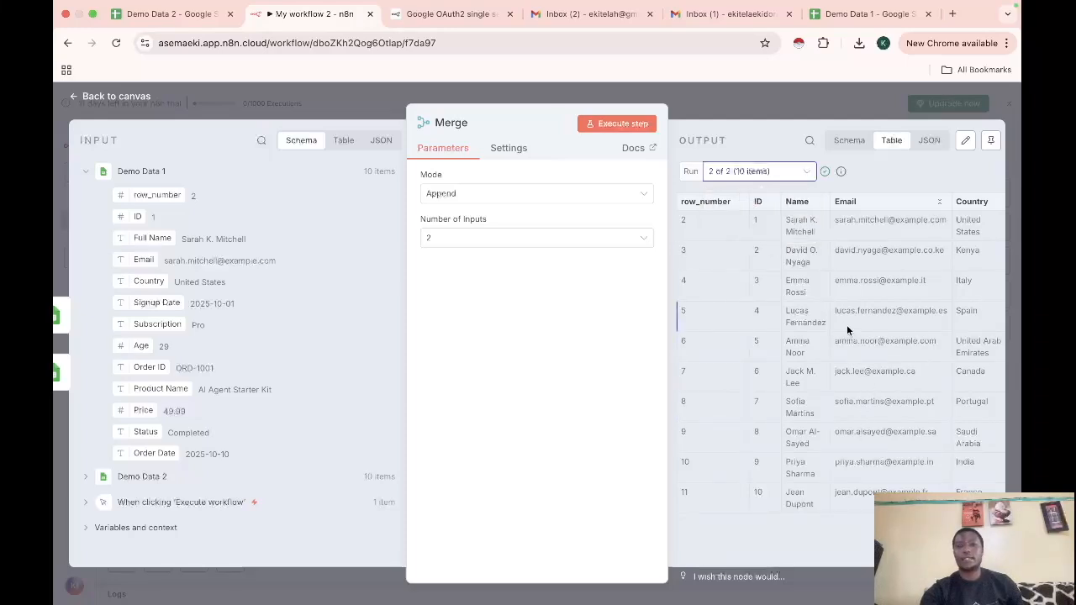
{"action": "left_click", "coordinate": [786, 177]}
{"action": "left_click", "coordinate": [752, 207]}
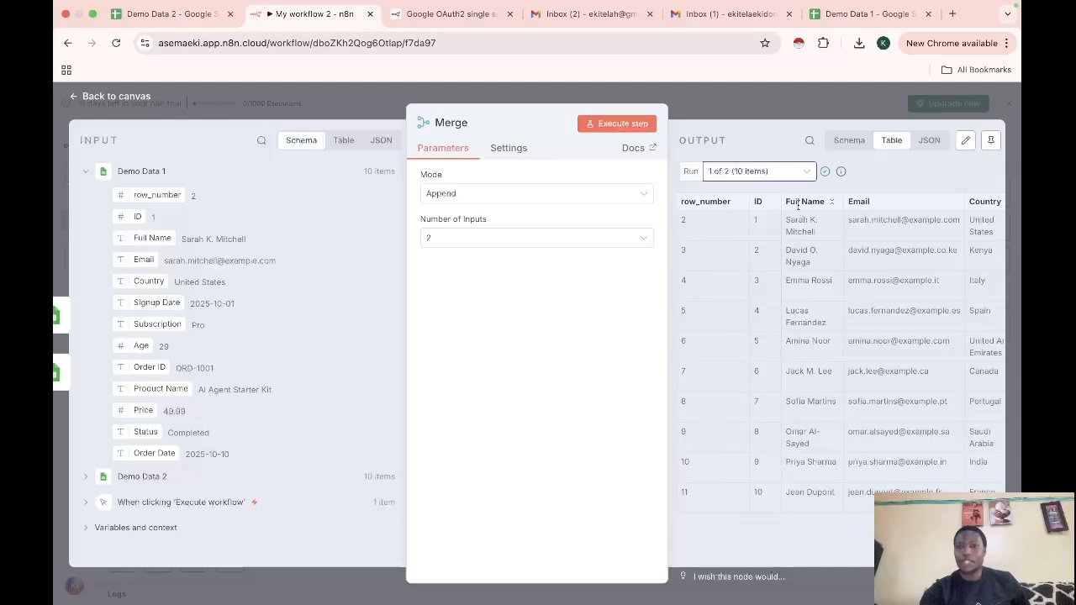
{"action": "left_click", "coordinate": [761, 174]}
{"action": "left_click", "coordinate": [743, 230]}
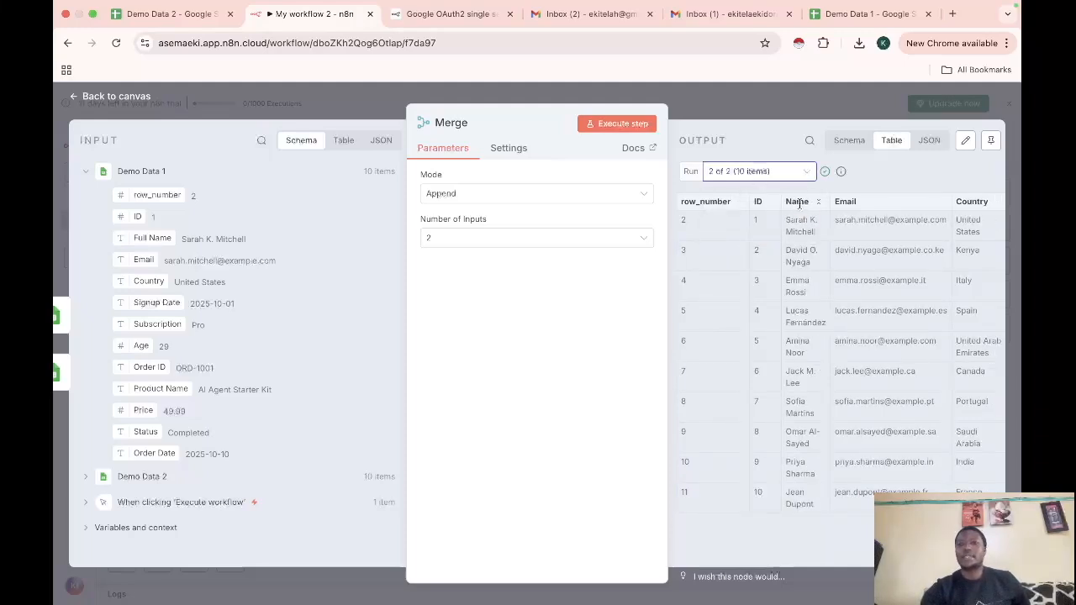
{"action": "left_click", "coordinate": [77, 98]}
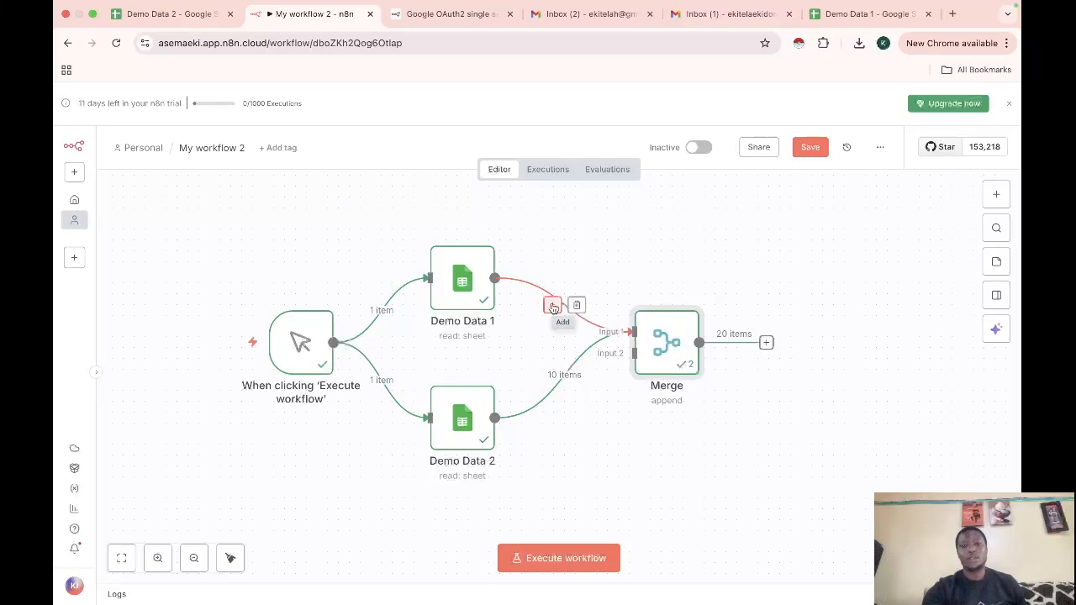
{"action": "left_click", "coordinate": [553, 308]}
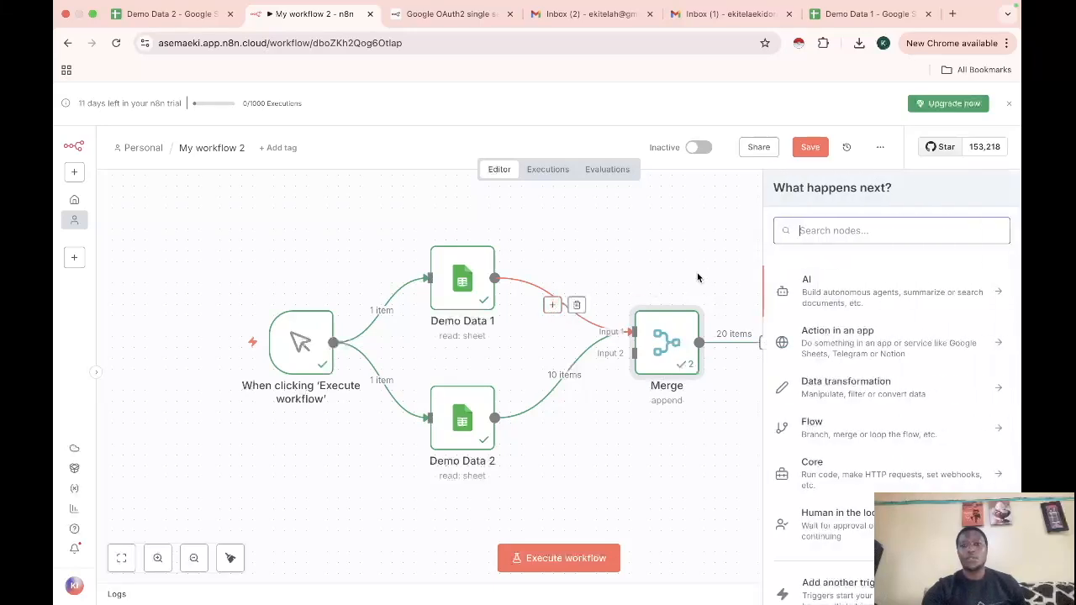
{"action": "left_click", "coordinate": [697, 277]}
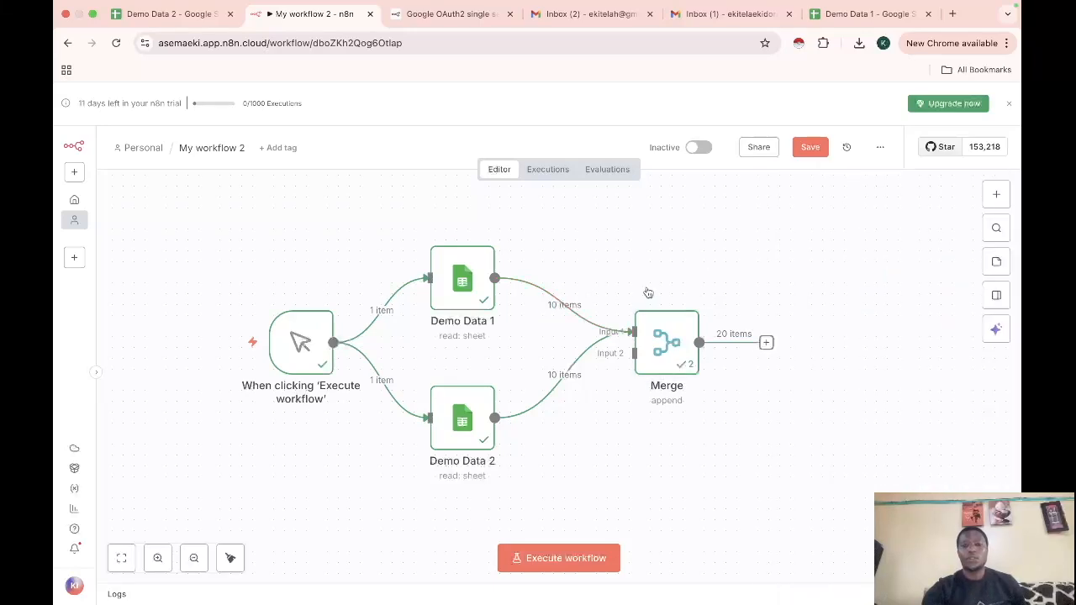
{"action": "double_click", "coordinate": [659, 330]}
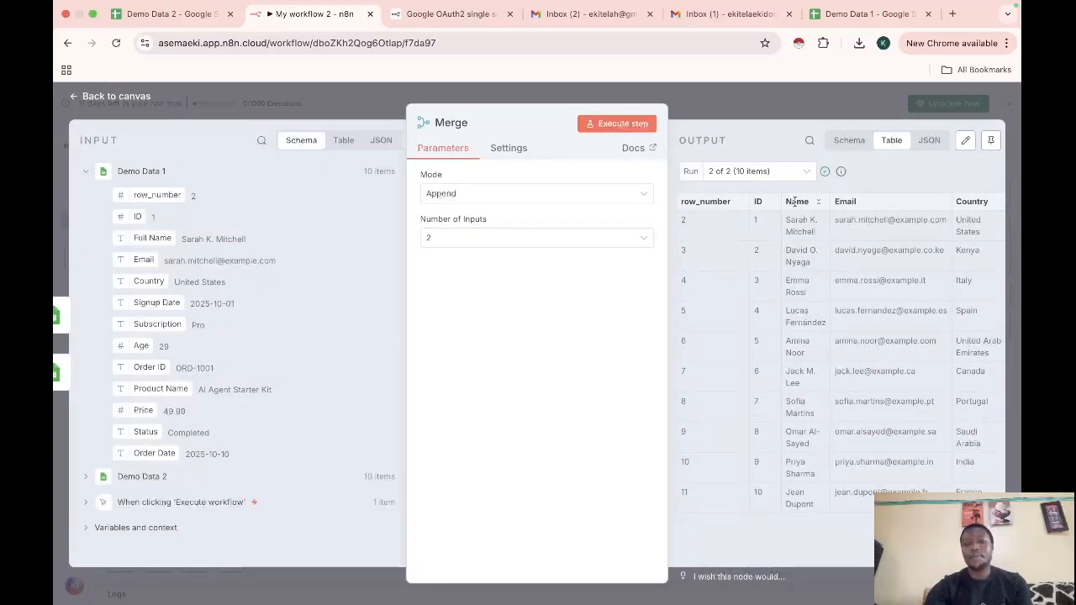
{"action": "left_click", "coordinate": [782, 171]}
{"action": "left_click", "coordinate": [790, 228]}
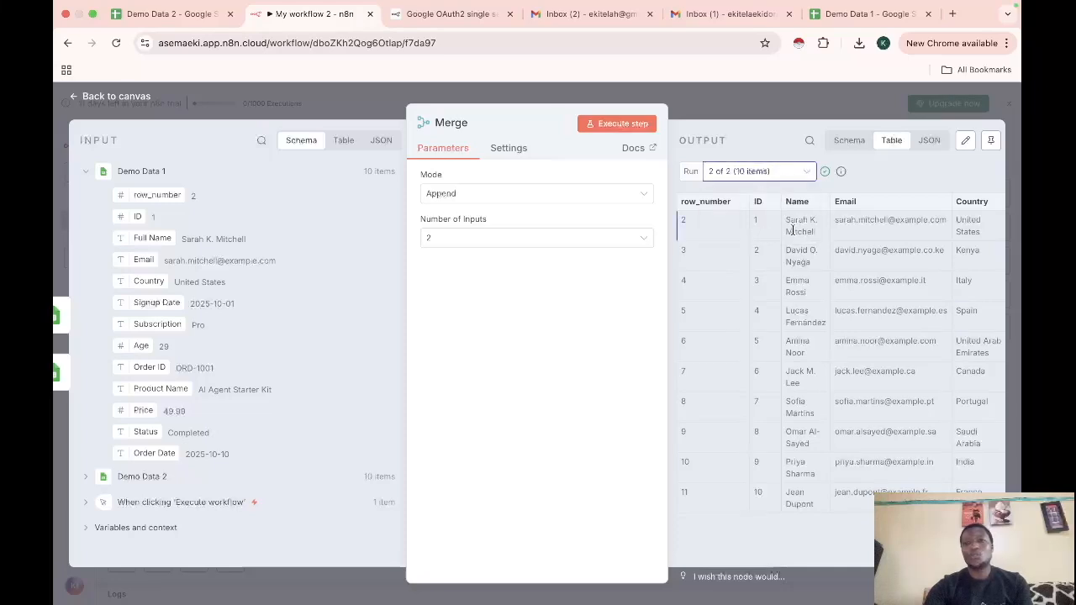
{"action": "left_click", "coordinate": [787, 176]}
{"action": "left_click", "coordinate": [771, 229]}
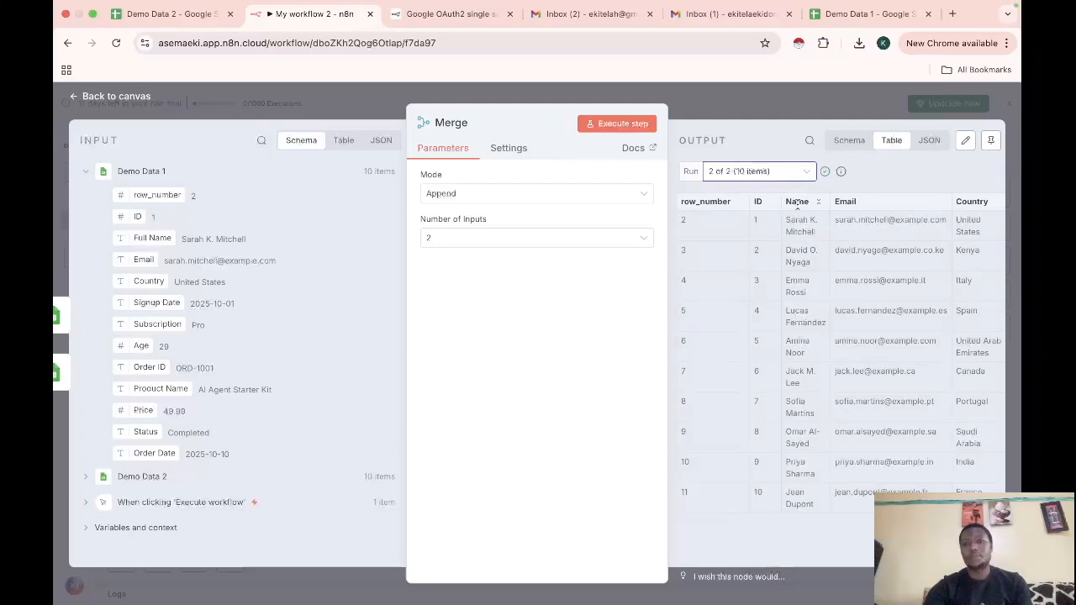
{"action": "left_click", "coordinate": [802, 177]}
{"action": "left_click", "coordinate": [757, 204]}
{"action": "left_click_drag", "start_coordinate": [786, 202], "coordinate": [823, 202]}
{"action": "left_click", "coordinate": [786, 175]}
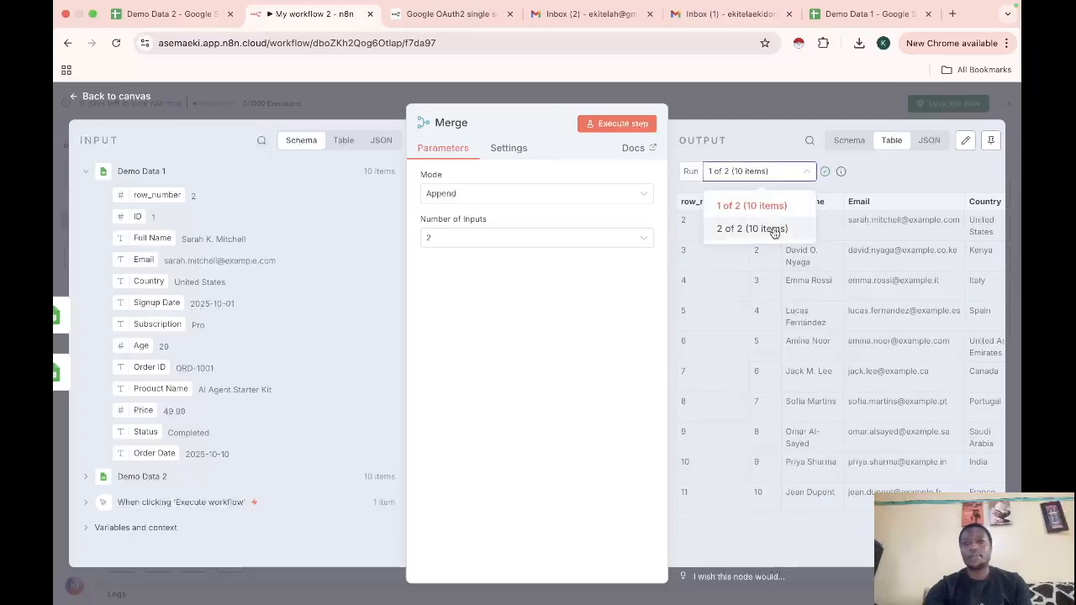
{"action": "left_click", "coordinate": [762, 145]}
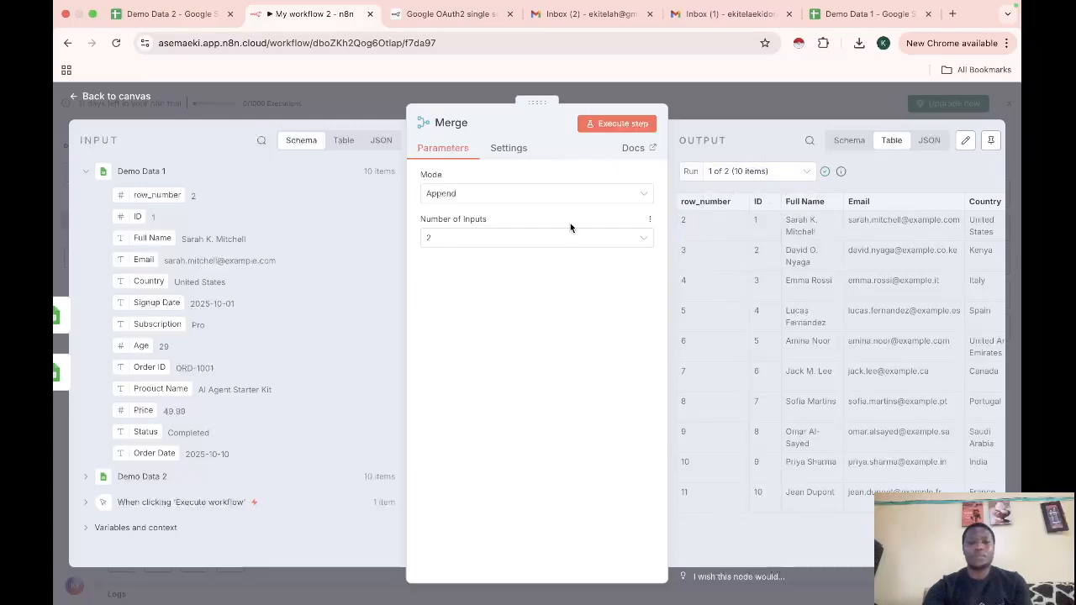
{"action": "left_click", "coordinate": [74, 100]}
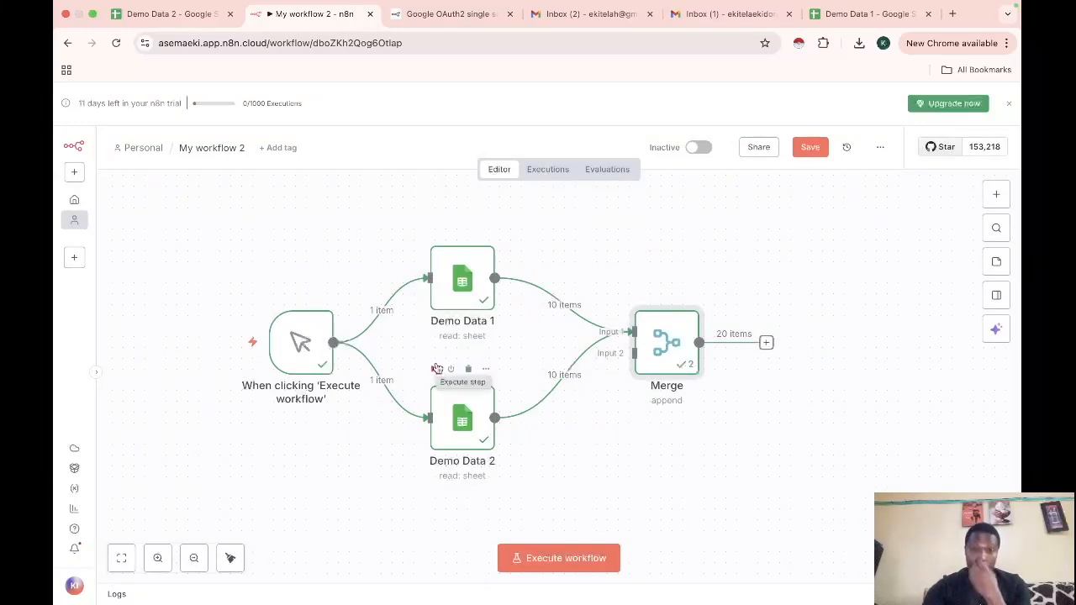
{"action": "double_click", "coordinate": [464, 284]}
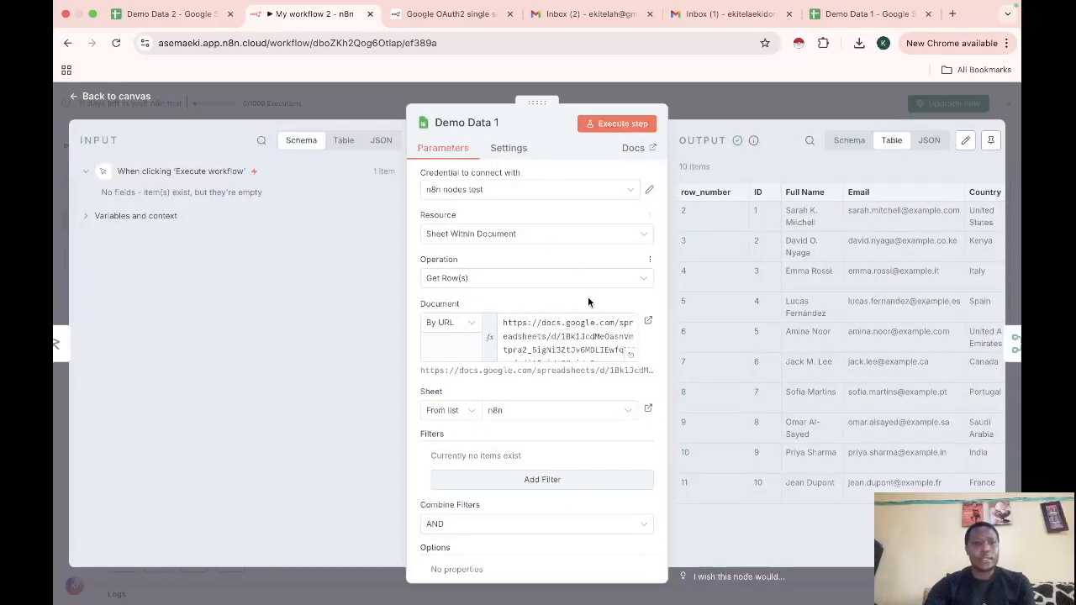
{"action": "left_click", "coordinate": [91, 217]}
{"action": "left_click", "coordinate": [88, 174]}
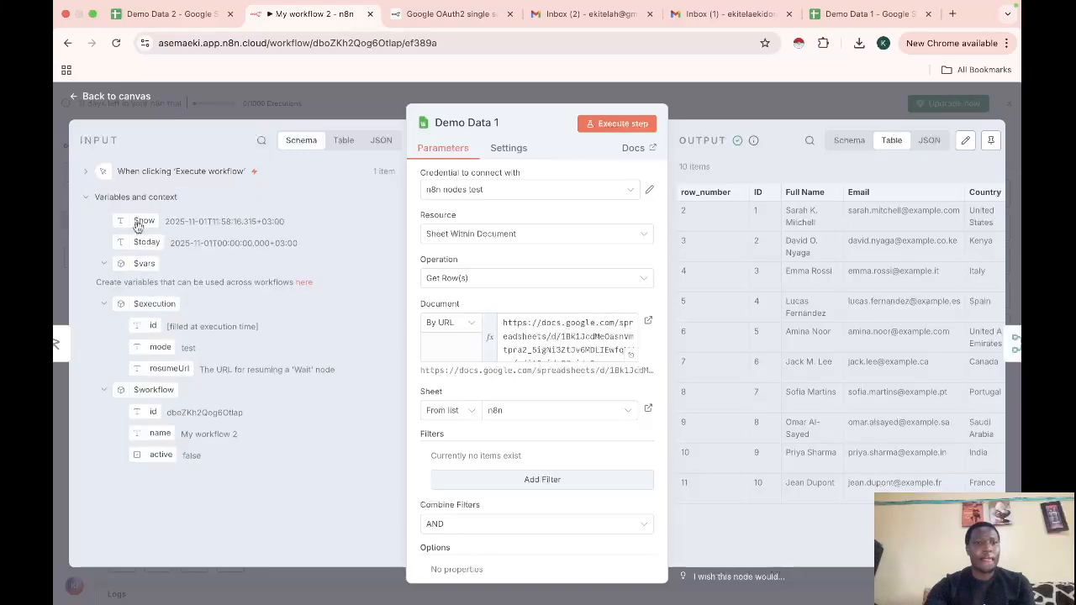
{"action": "left_click", "coordinate": [85, 199]}
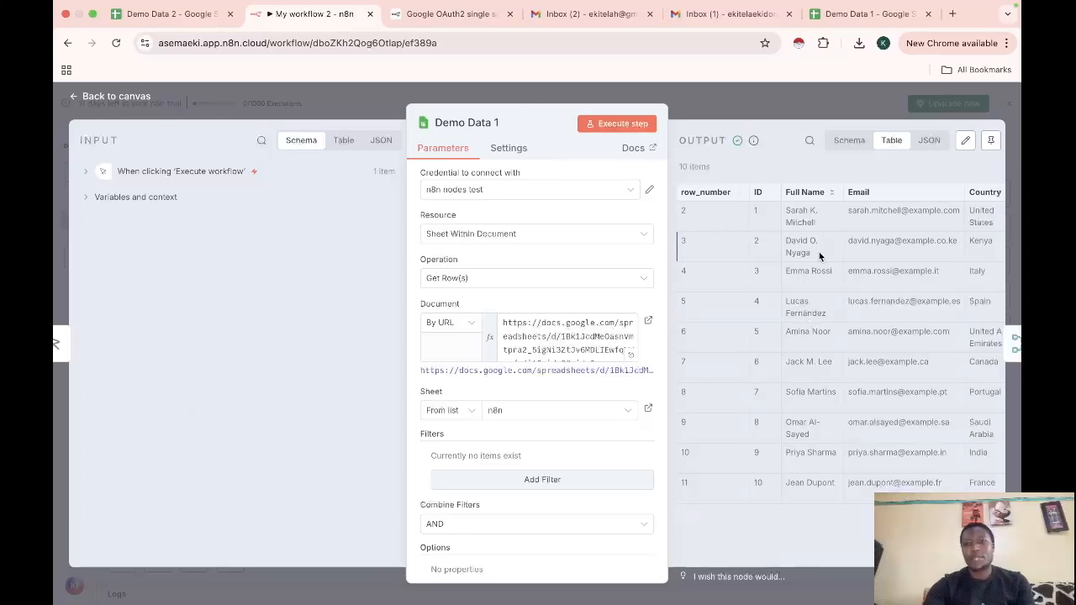
{"action": "left_click", "coordinate": [74, 99]}
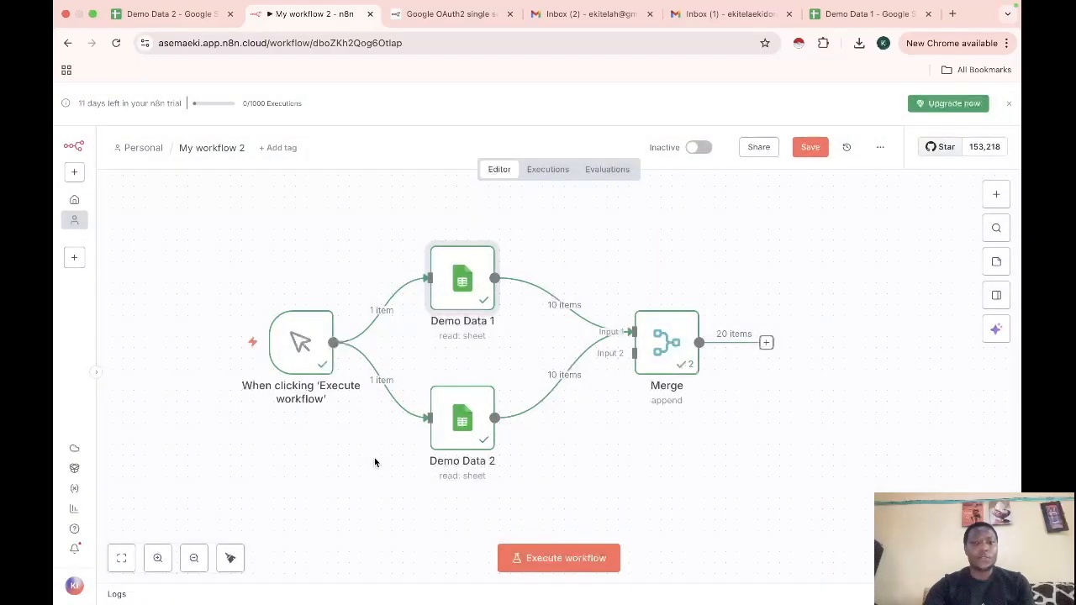
{"action": "double_click", "coordinate": [454, 427]}
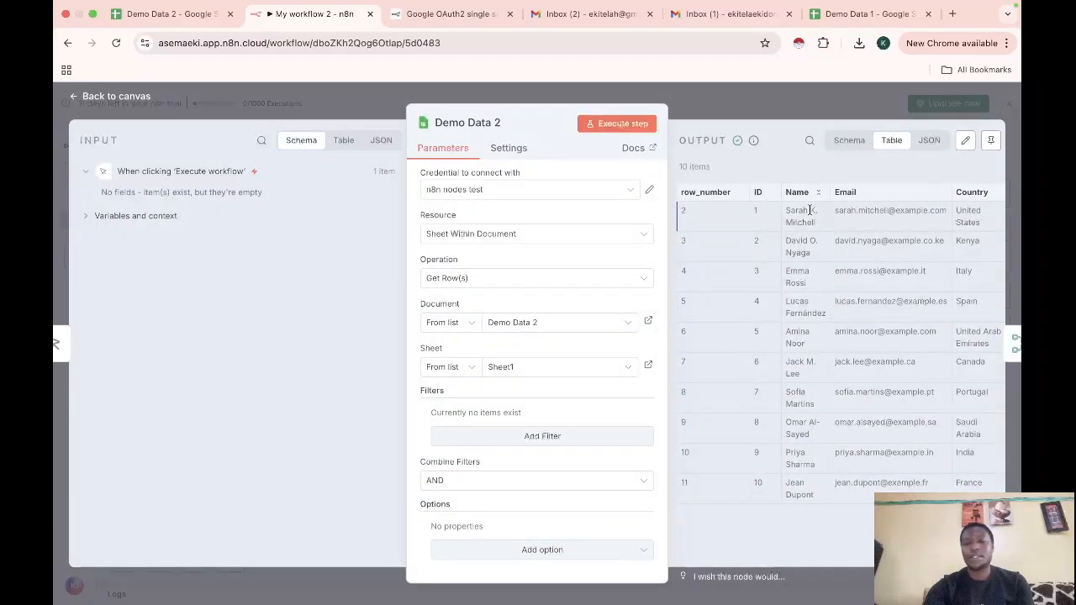
{"action": "left_click", "coordinate": [75, 99]}
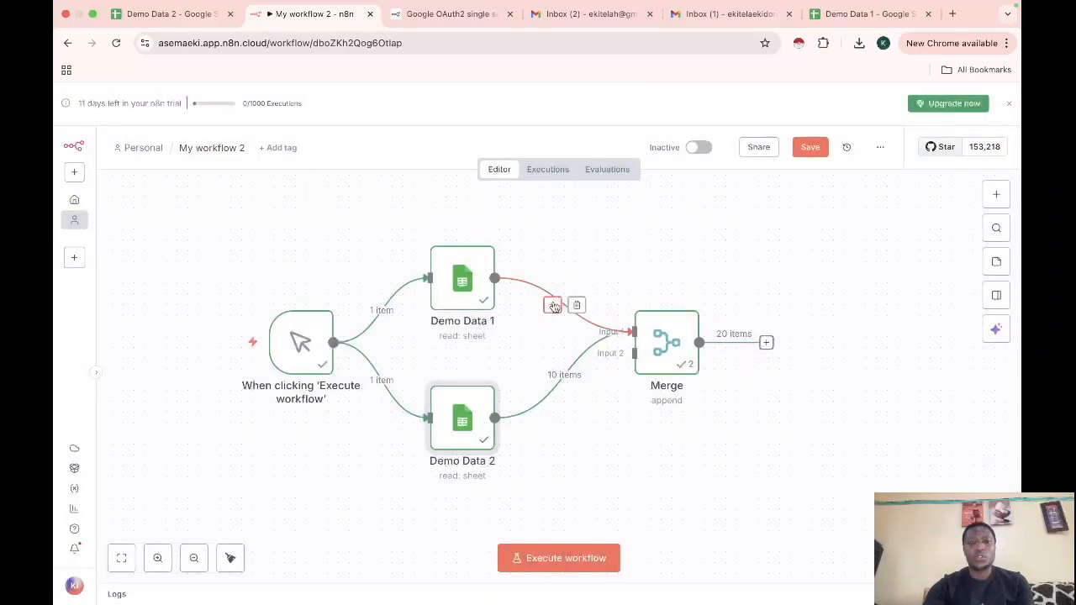
Insert an Edit Fields node between Demo Data 1 and Merge
{"action": "left_click", "coordinate": [553, 305]}
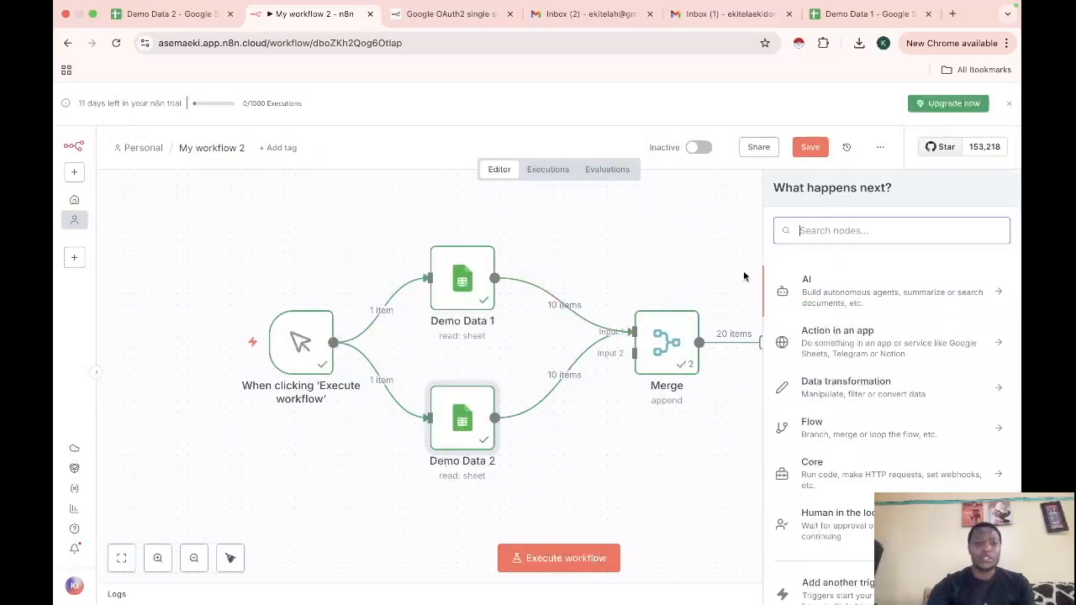
{"action": "type", "text": "se"}
{"action": "left_click", "coordinate": [827, 286]}
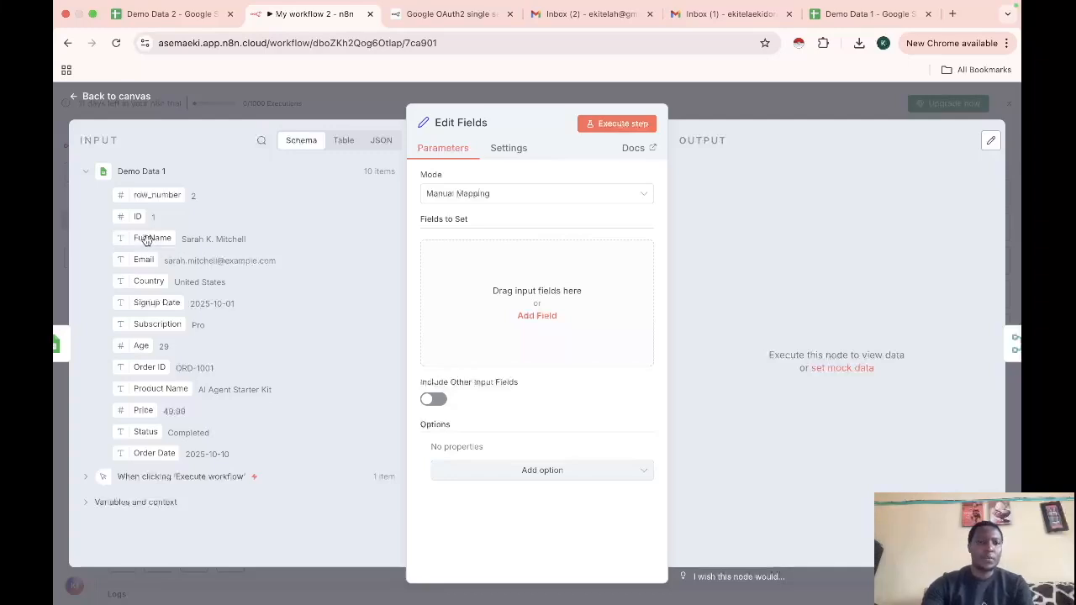
Add a row_number field mapped from the input and typed as Number
{"action": "left_click", "coordinate": [535, 317]}
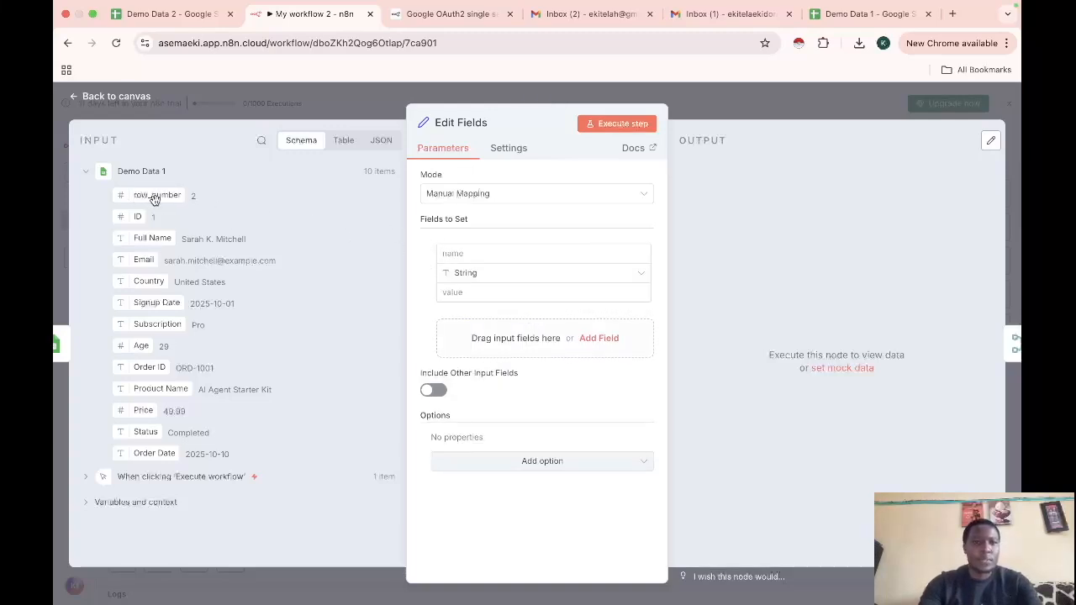
{"action": "left_click", "coordinate": [446, 253]}
{"action": "type", "text": "row_nu"}
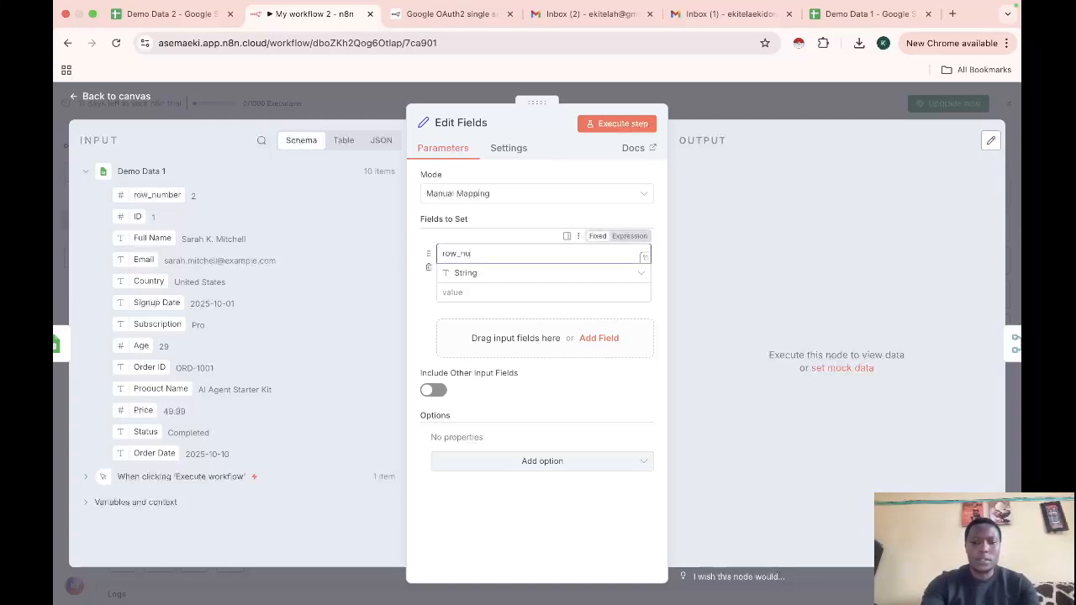
{"action": "type", "text": "mber"}
{"action": "left_click_drag", "start_coordinate": [158, 199], "coordinate": [468, 291]}
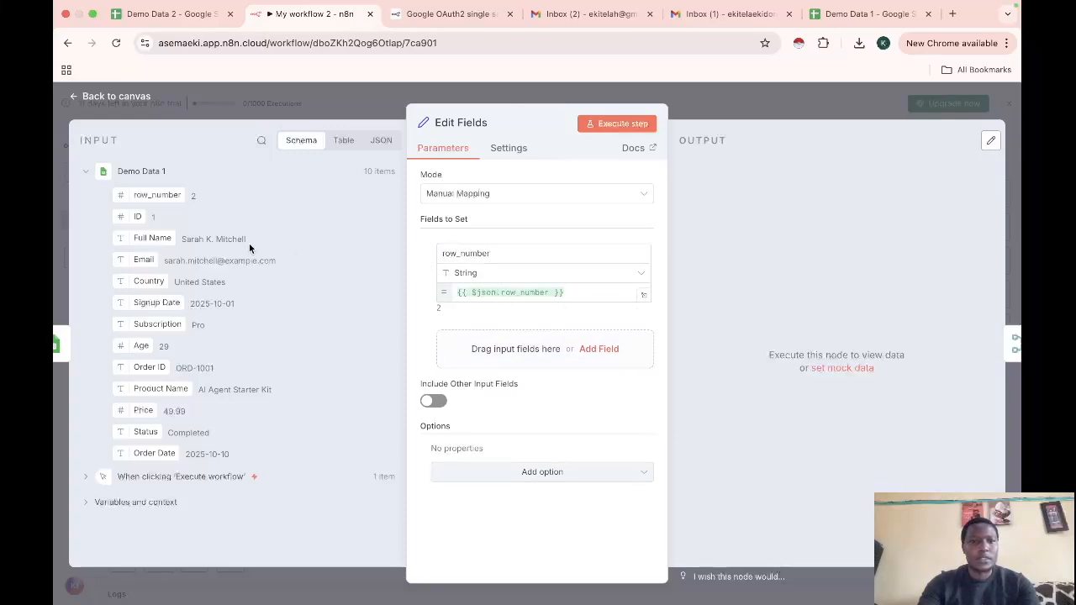
{"action": "left_click", "coordinate": [617, 274]}
{"action": "left_click", "coordinate": [487, 322]}
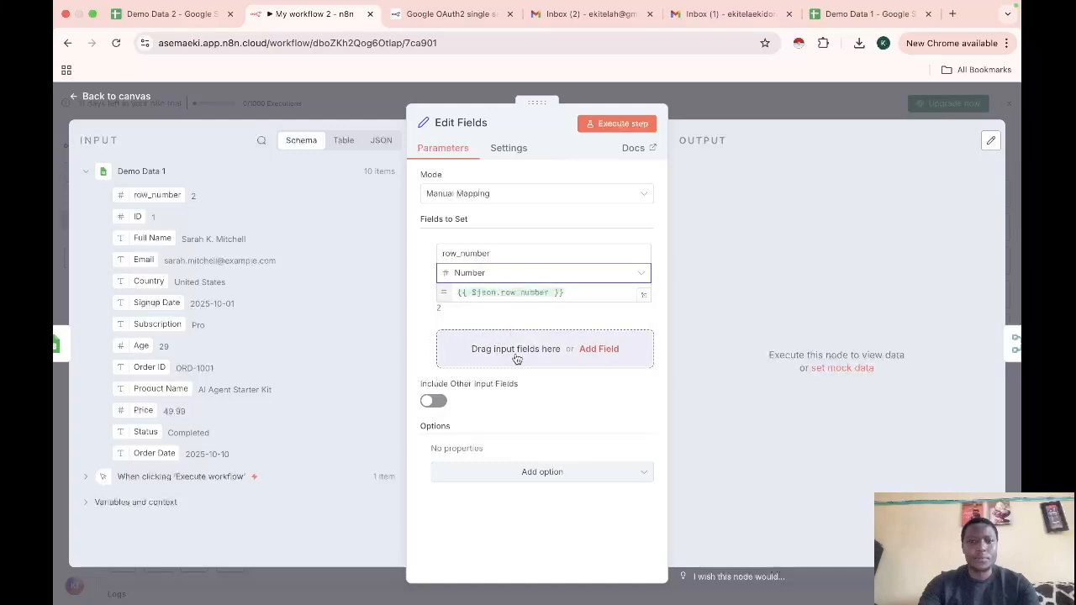
Add an ID field mapped from the input ID column
{"action": "left_click", "coordinate": [597, 347]}
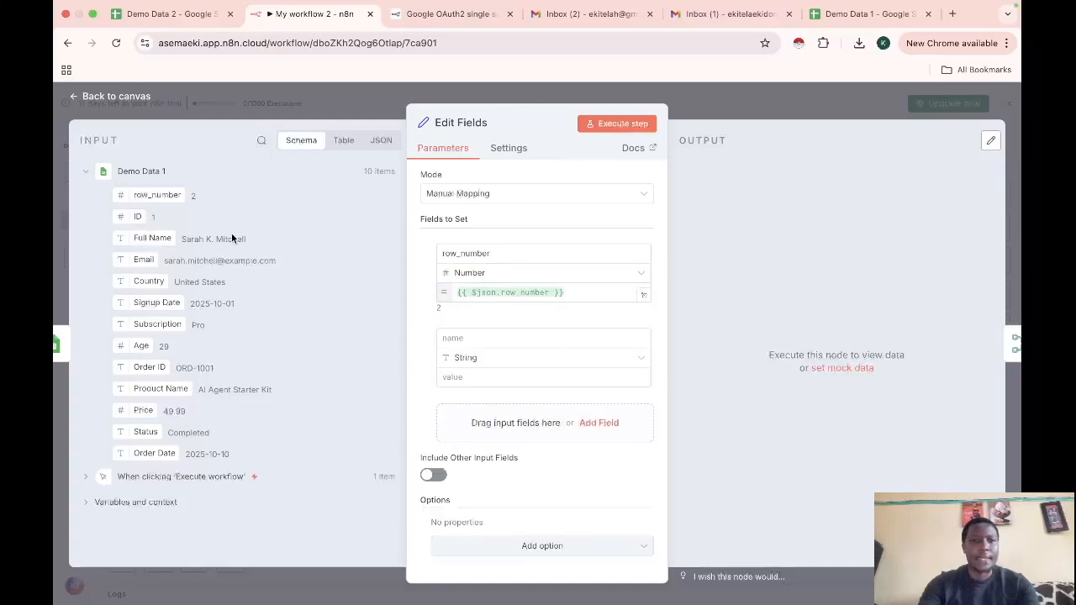
{"action": "left_click_drag", "start_coordinate": [135, 217], "coordinate": [454, 377]}
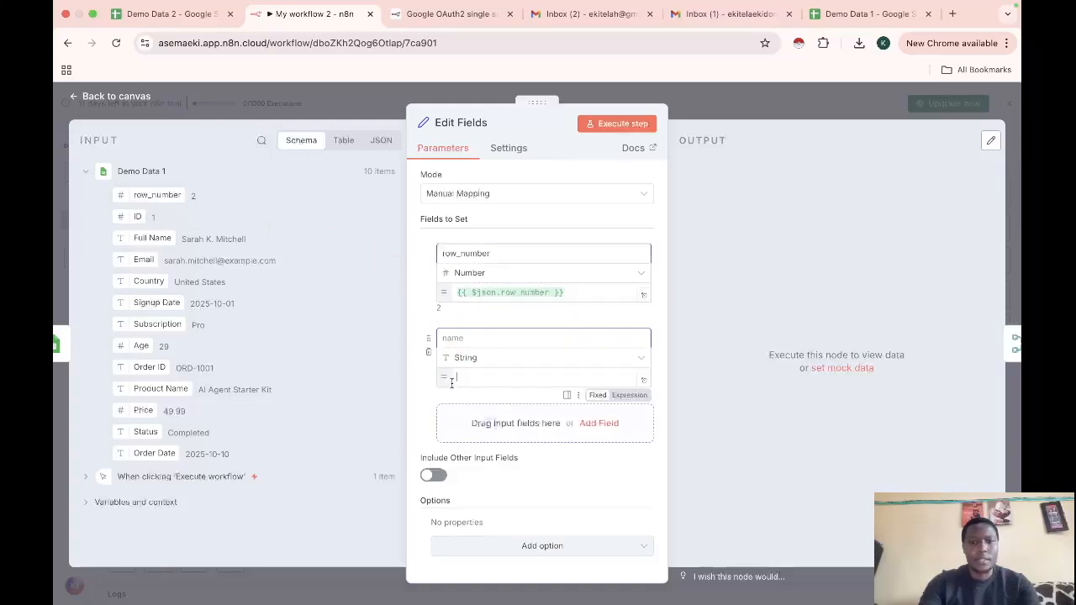
{"action": "left_click", "coordinate": [463, 339]}
{"action": "type", "text": "ID"}
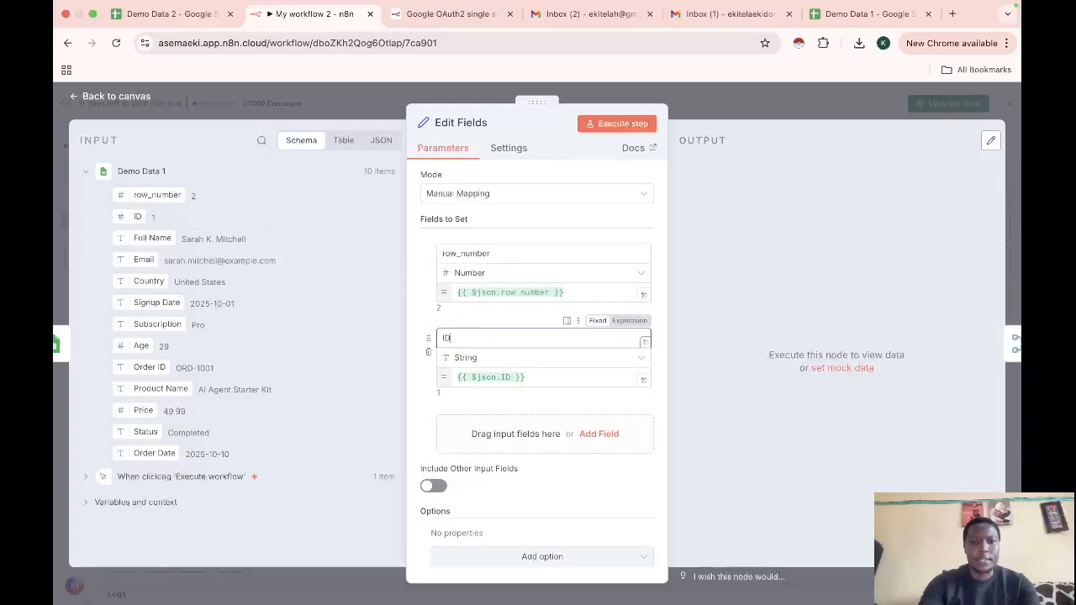
Add a Name field filled from the input Full Name
{"action": "left_click", "coordinate": [597, 433]}
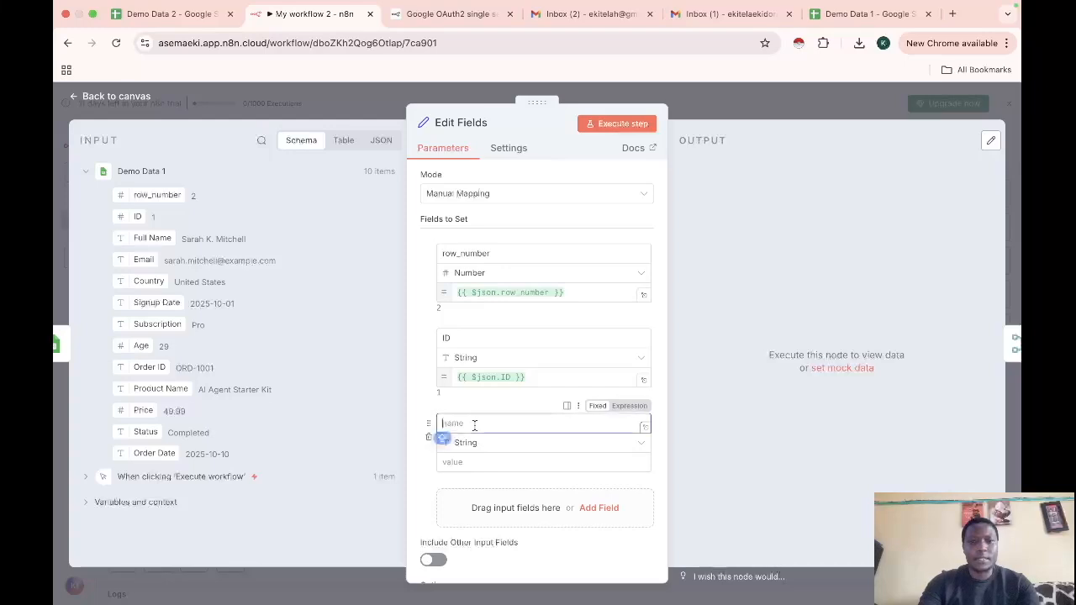
{"action": "key", "text": "Caps_Lock"}
{"action": "type", "text": "nMA"}
{"action": "key", "text": "BackSpace"}
{"action": "key", "text": "BackSpace"}
{"action": "key", "text": "BackSpace"}
{"action": "type", "text": "NAME"}
{"action": "key", "text": "BackSpace"}
{"action": "key", "text": "BackSpace"}
{"action": "key", "text": "BackSpace"}
{"action": "key", "text": "Caps_Lock"}
{"action": "type", "text": "ame"}
{"action": "left_click_drag", "start_coordinate": [161, 243], "coordinate": [469, 467]}
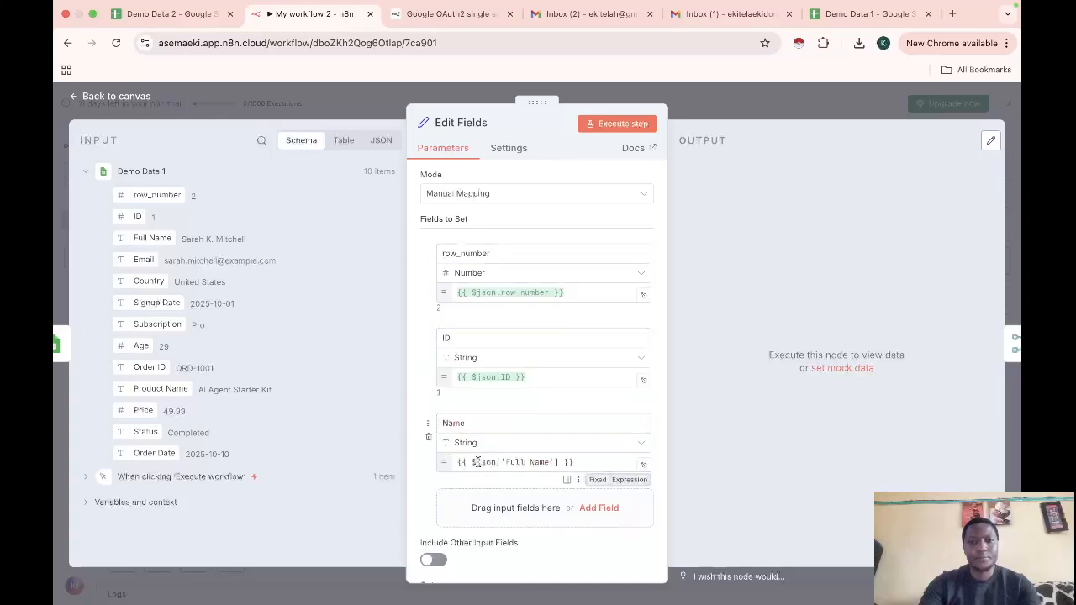
Change the ID field's type to Number
{"action": "scroll", "coordinate": [469, 464], "scroll_direction": "down", "scroll_amount": 2}
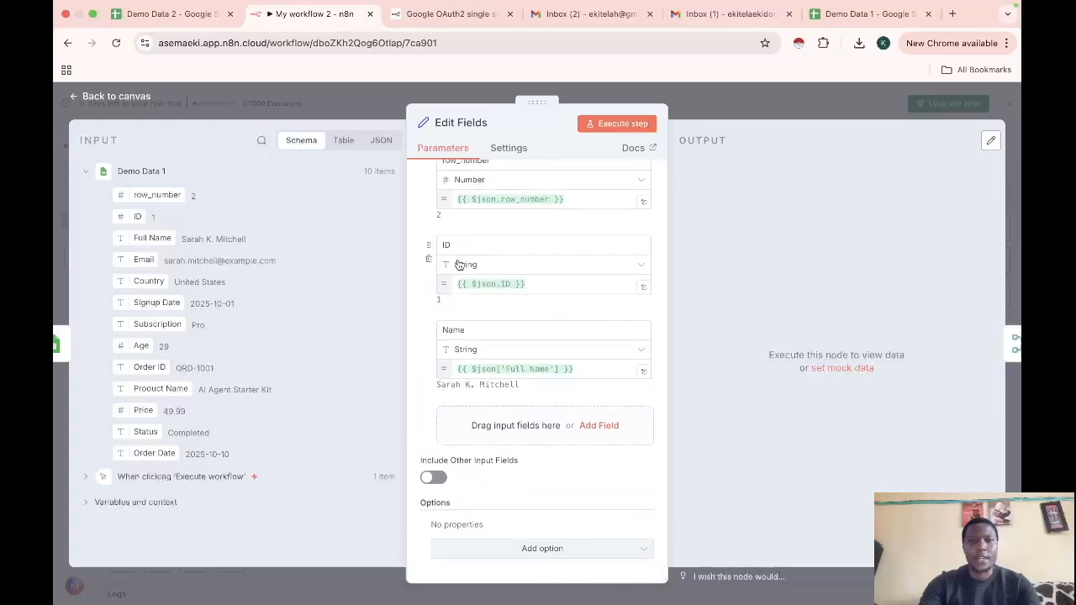
{"action": "left_click", "coordinate": [514, 270]}
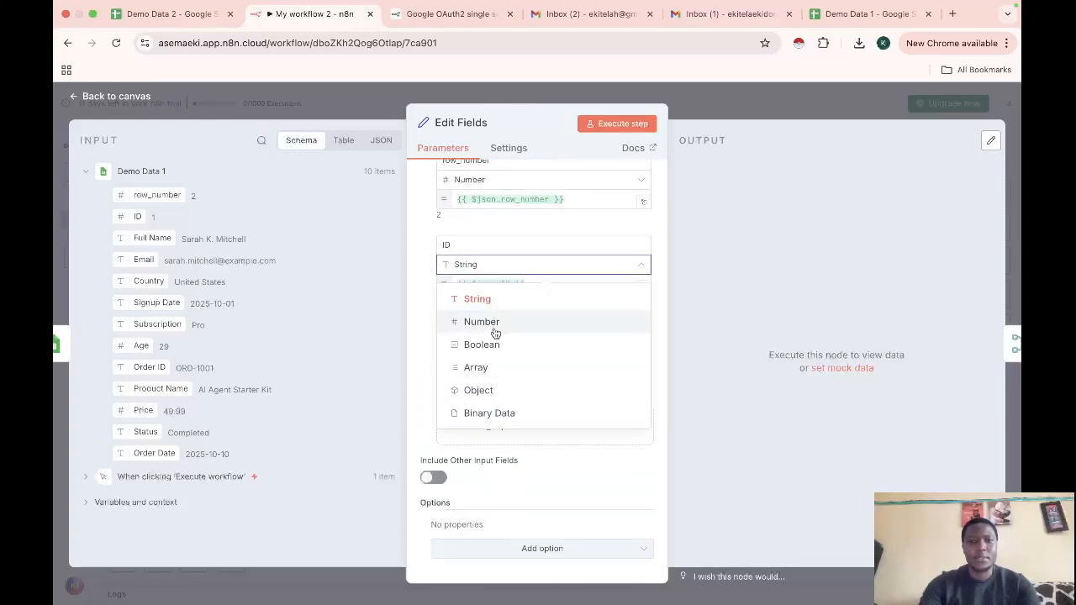
{"action": "left_click", "coordinate": [499, 322]}
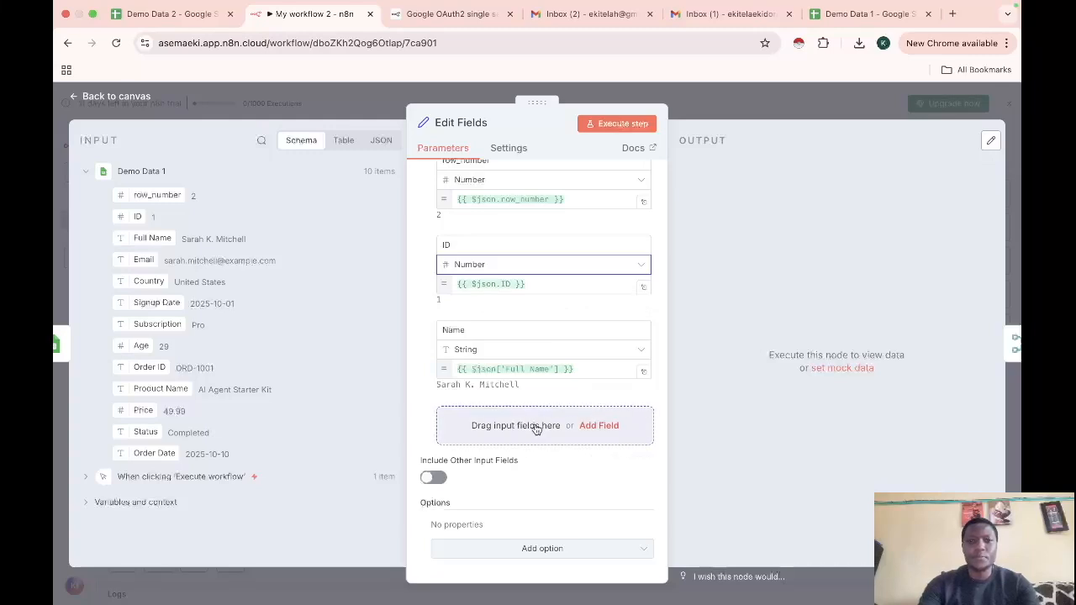
Add Email and Country fields mapped from their matching input columns
{"action": "left_click", "coordinate": [599, 425]}
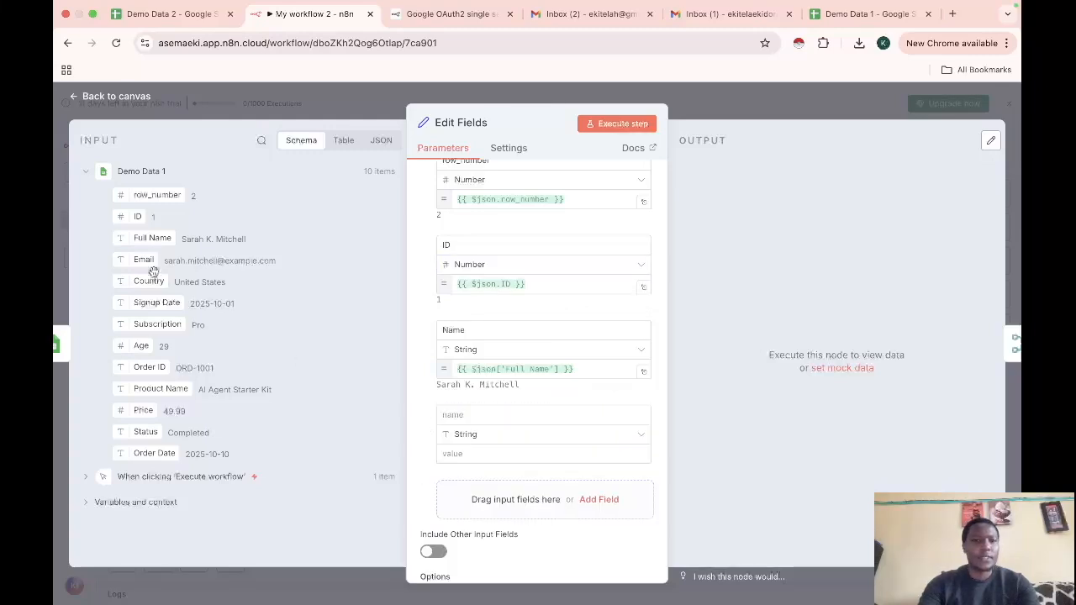
{"action": "left_click", "coordinate": [466, 414]}
{"action": "type", "text": "Emai"}
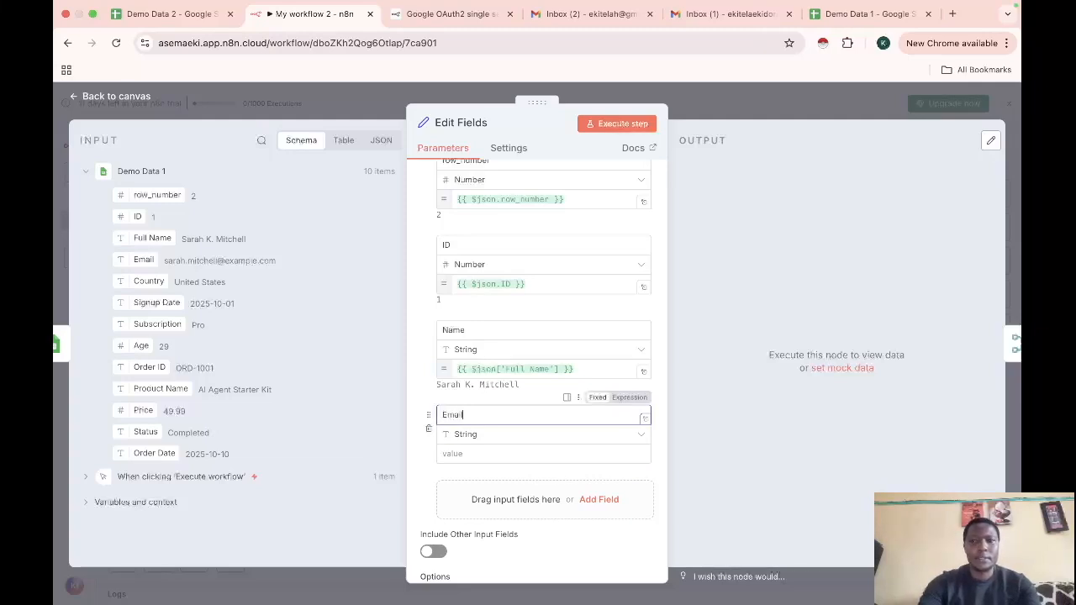
{"action": "type", "text": "l"}
{"action": "left_click_drag", "start_coordinate": [148, 264], "coordinate": [454, 454]}
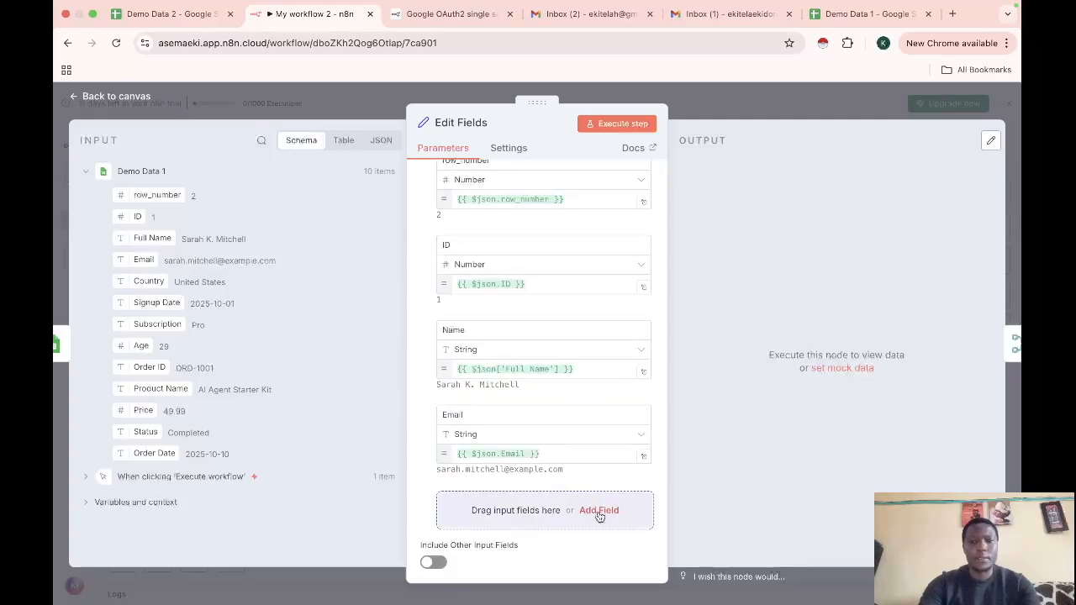
{"action": "left_click", "coordinate": [598, 511]}
{"action": "left_click", "coordinate": [474, 499]}
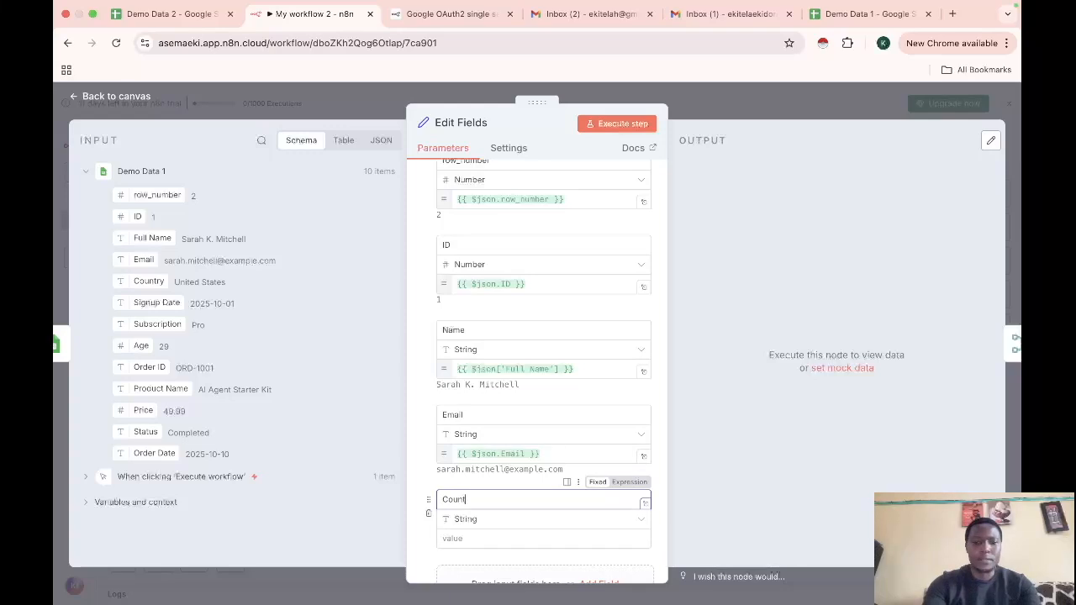
{"action": "type", "text": "Country"}
{"action": "left_click_drag", "start_coordinate": [149, 281], "coordinate": [469, 544]}
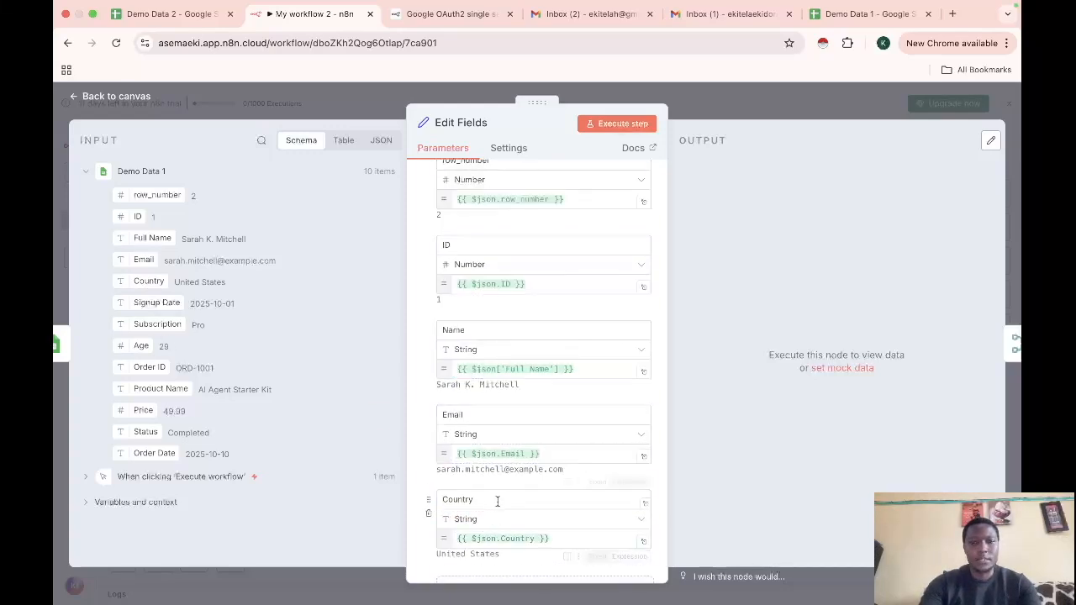
Add a Signup Date field mapped from the input Signup Date
{"action": "scroll", "coordinate": [496, 504], "scroll_direction": "down", "scroll_amount": 4}
{"action": "left_click", "coordinate": [598, 426]}
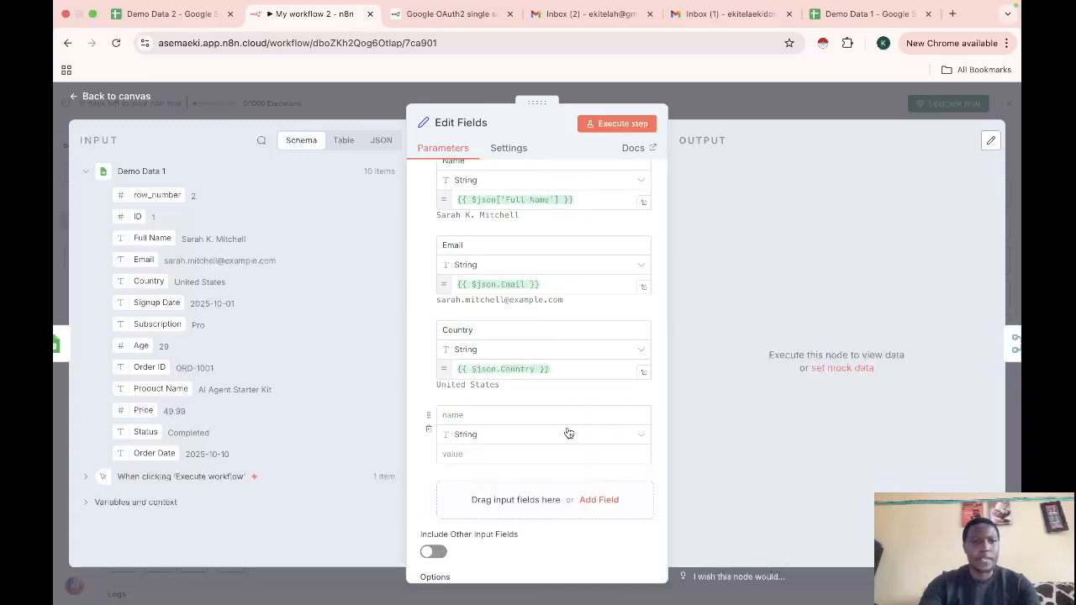
{"action": "left_click", "coordinate": [473, 417]}
{"action": "type", "text": "S"}
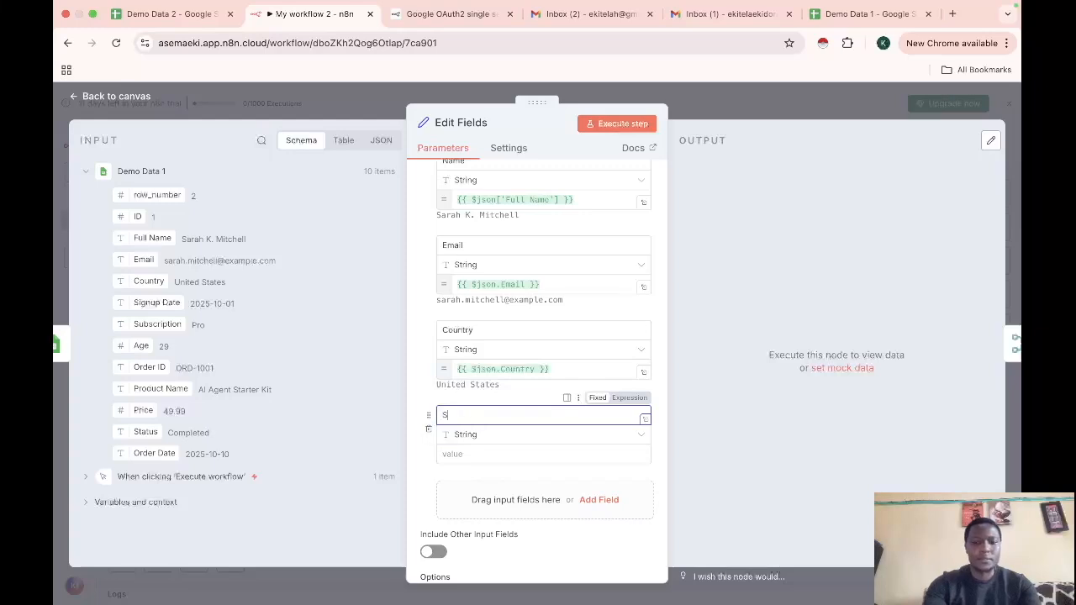
{"action": "type", "text": "ignup Date"}
{"action": "left_click_drag", "start_coordinate": [161, 304], "coordinate": [495, 459]}
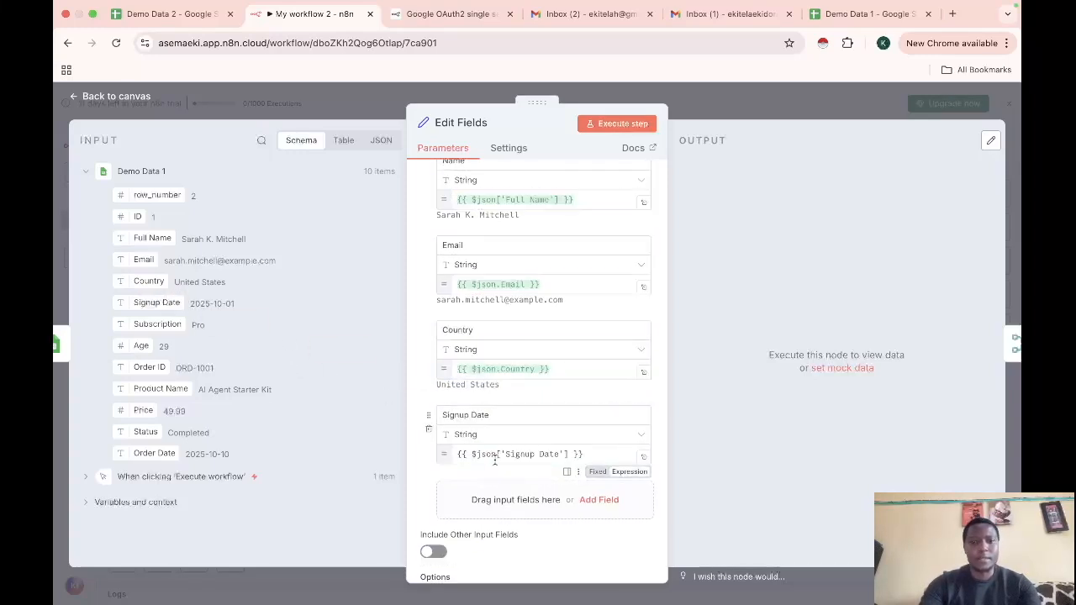
Add a Subscription field mapped from the input Subscription column
{"action": "left_click", "coordinate": [600, 511]}
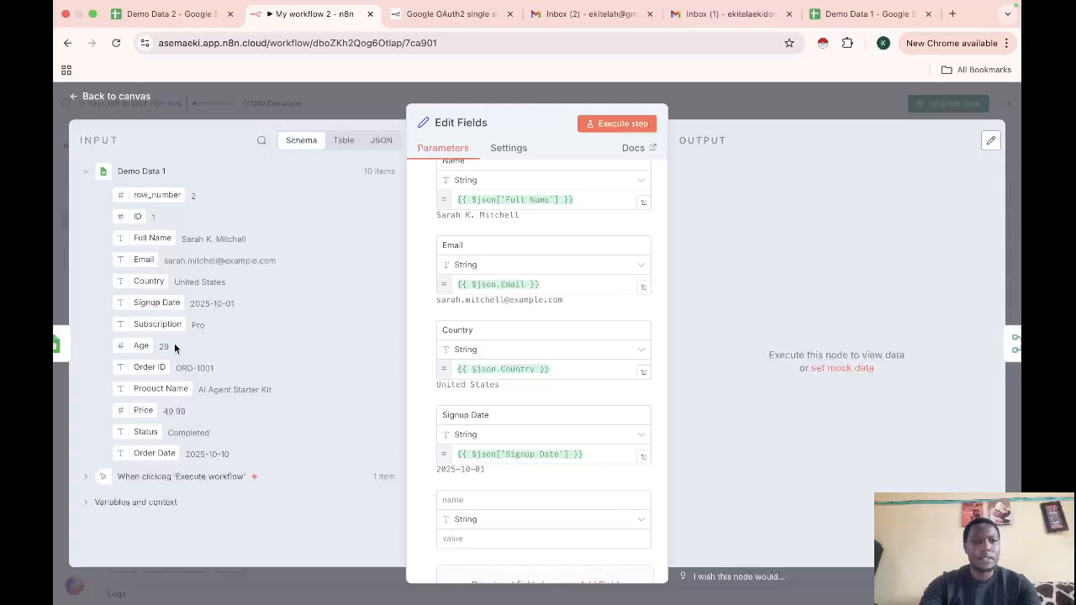
{"action": "left_click", "coordinate": [475, 501]}
{"action": "type", "text": "Subscrio"}
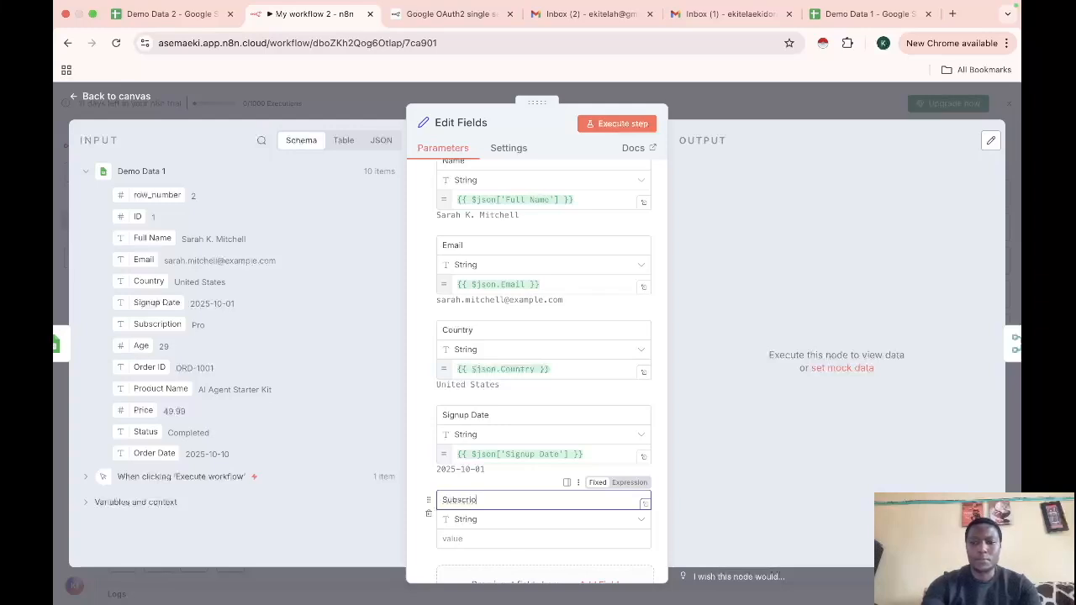
{"action": "key", "text": "BackSpace"}
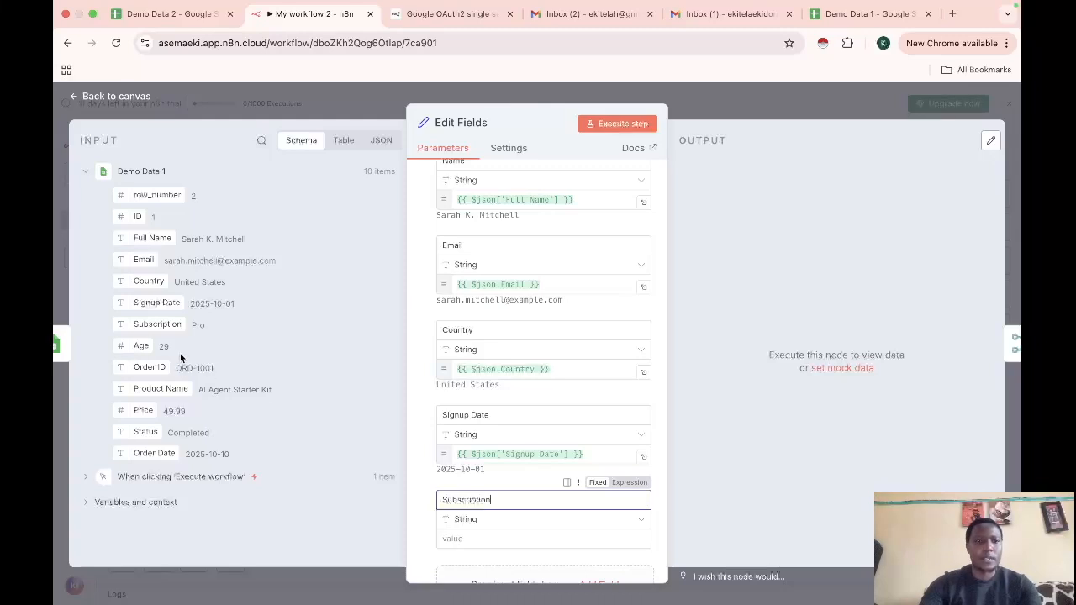
{"action": "left_click_drag", "start_coordinate": [157, 324], "coordinate": [472, 533]}
Add an Age field mapped from the input Age and typed as Number
{"action": "scroll", "coordinate": [549, 523], "scroll_direction": "down", "scroll_amount": 3}
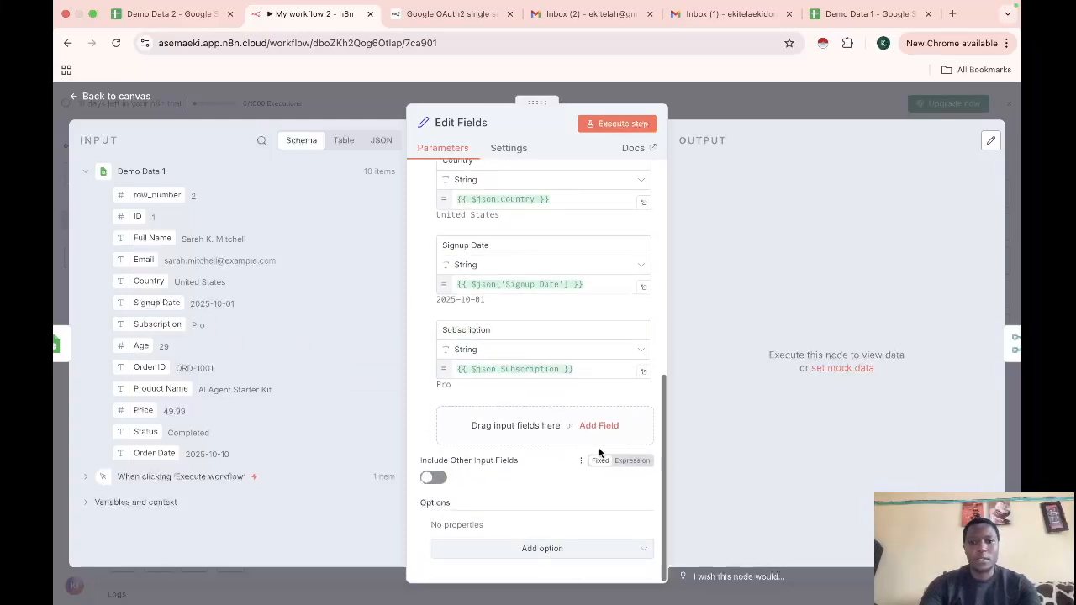
{"action": "left_click", "coordinate": [599, 426]}
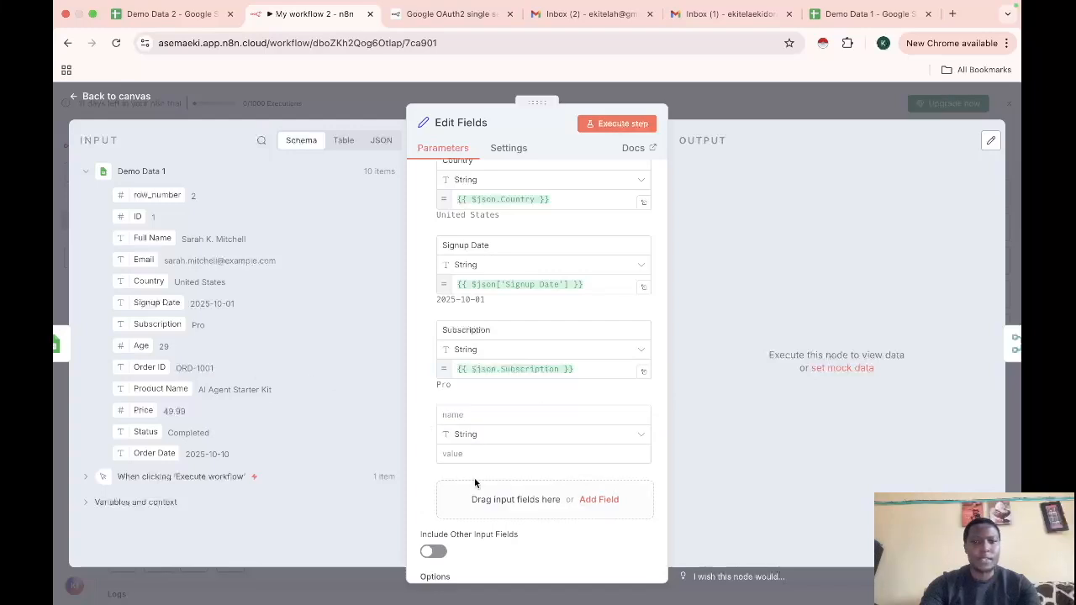
{"action": "left_click", "coordinate": [475, 415]}
{"action": "type", "text": "age"}
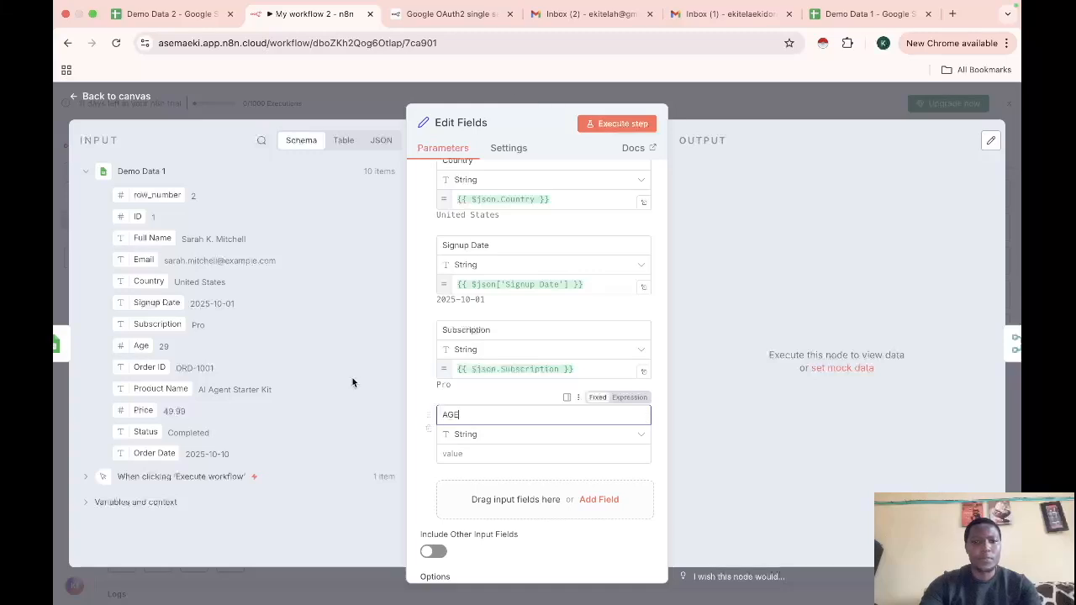
{"action": "key", "text": "BackSpace"}
{"action": "type", "text": "ge"}
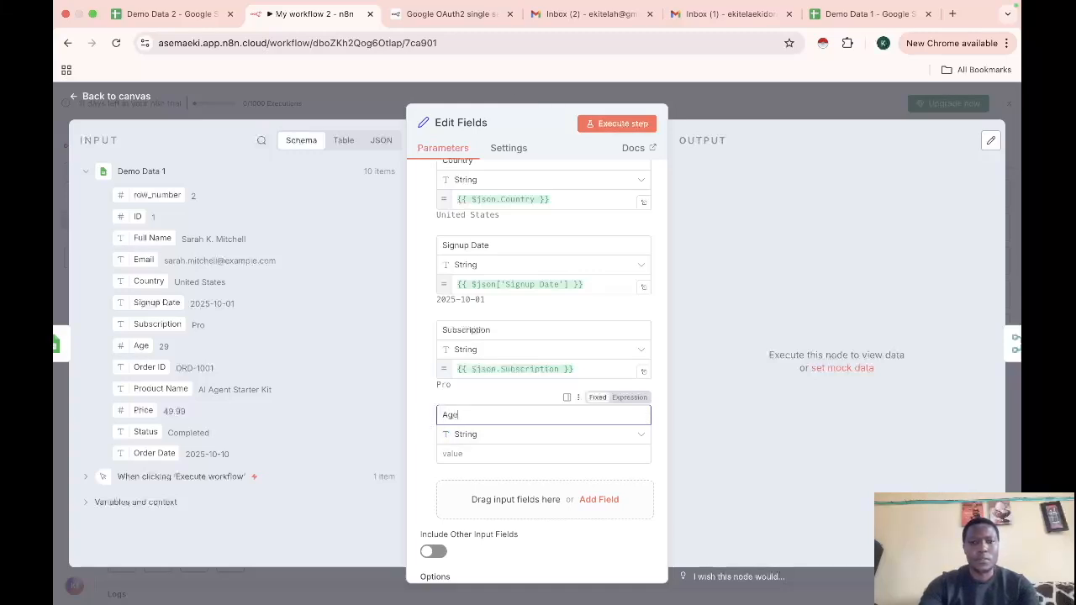
{"action": "left_click_drag", "start_coordinate": [140, 345], "coordinate": [462, 454]}
{"action": "left_click", "coordinate": [588, 439]}
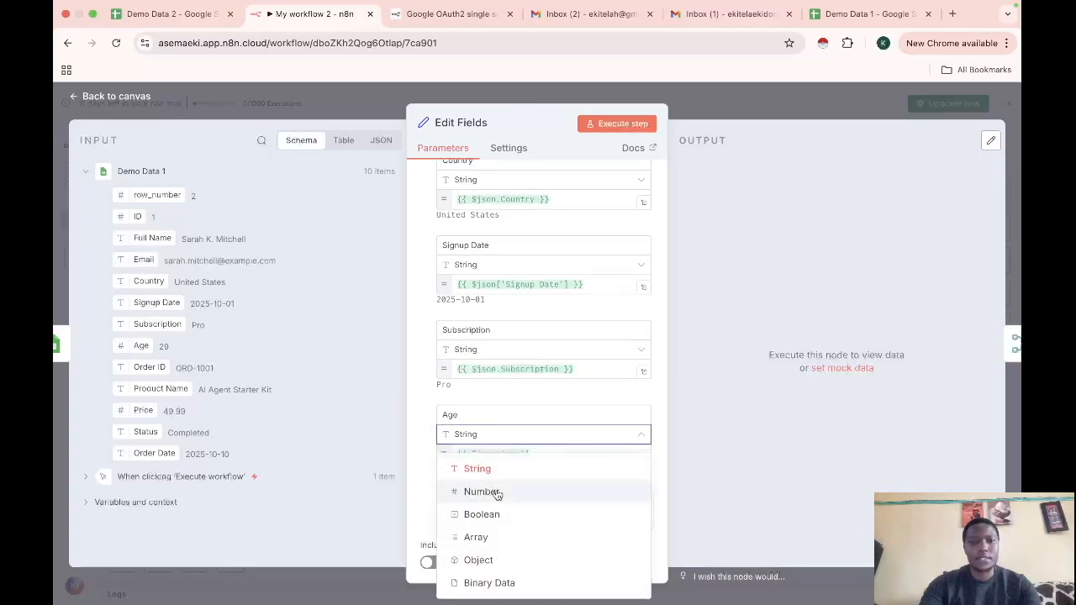
{"action": "left_click", "coordinate": [492, 502]}
Add an Order ID field mapped from the input Order ID
{"action": "scroll", "coordinate": [496, 476], "scroll_direction": "down", "scroll_amount": 2}
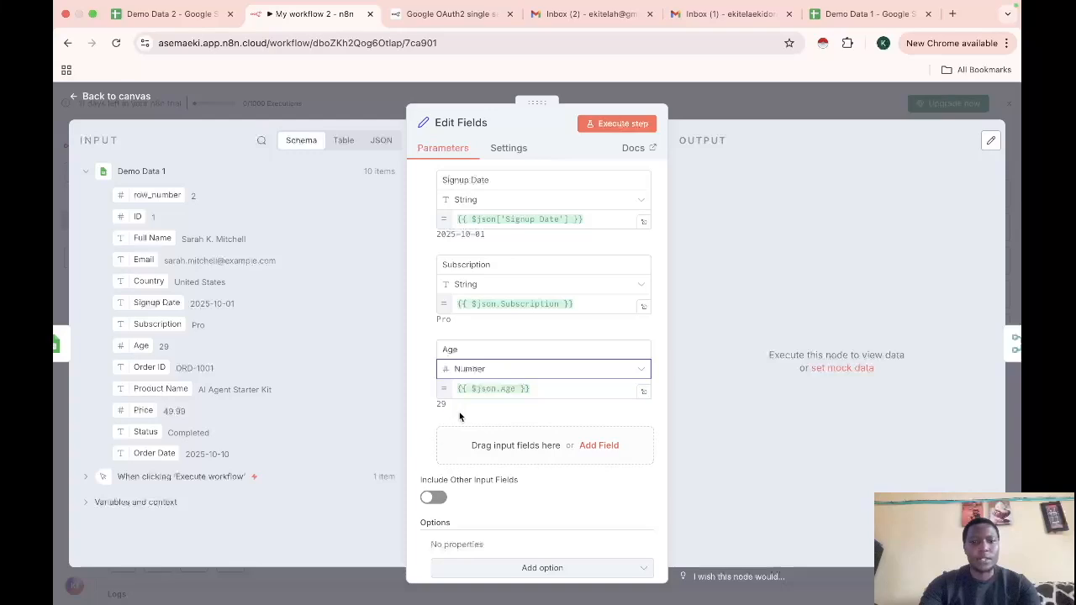
{"action": "left_click", "coordinate": [596, 447]}
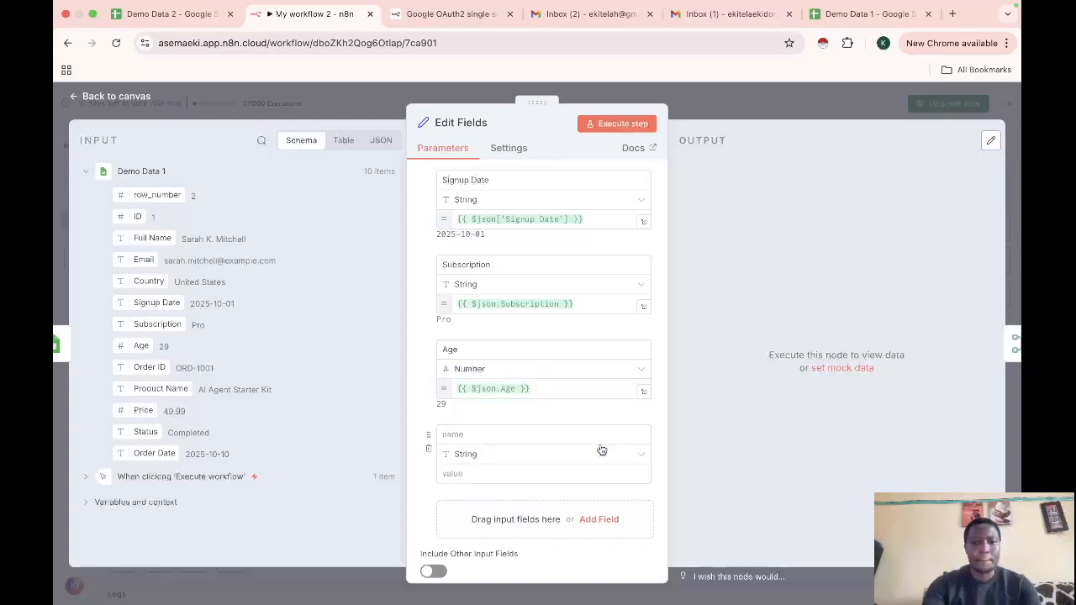
{"action": "left_click", "coordinate": [557, 433]}
{"action": "type", "text": "O"}
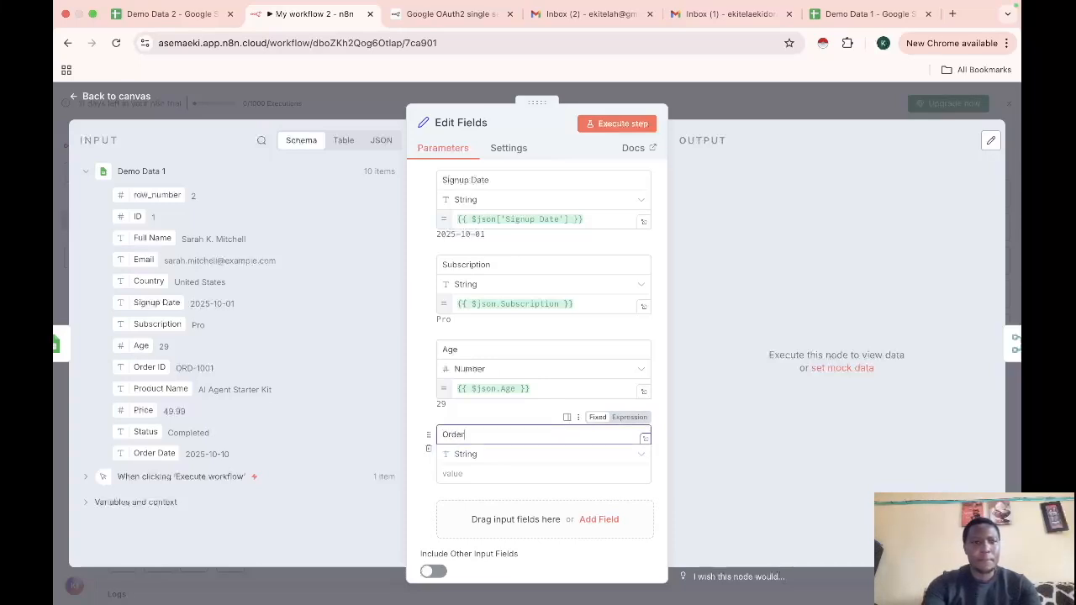
{"action": "type", "text": "rder ID"}
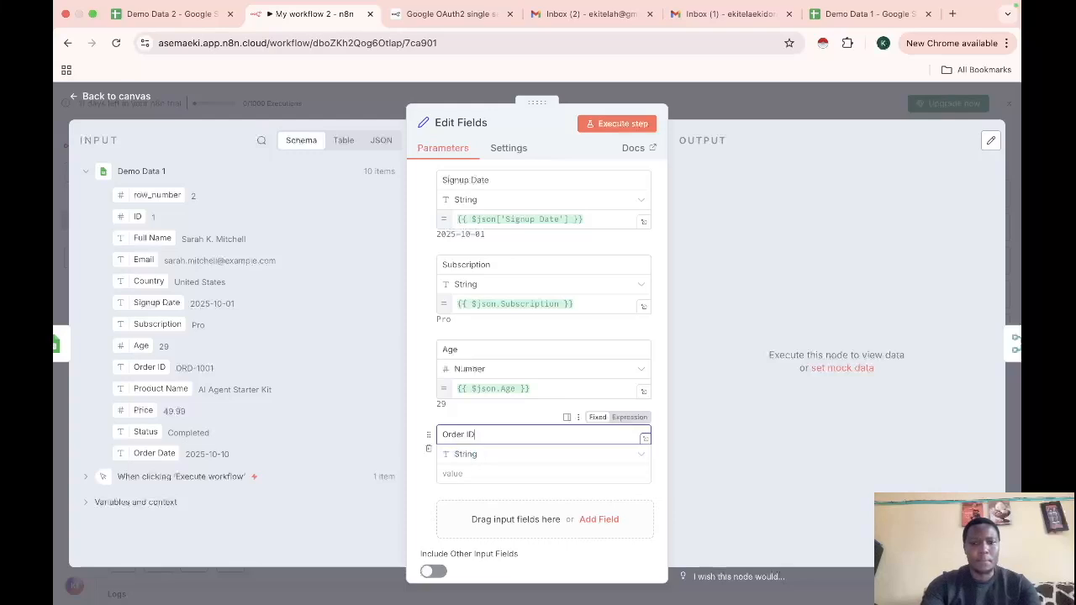
{"action": "left_click_drag", "start_coordinate": [142, 367], "coordinate": [468, 489]}
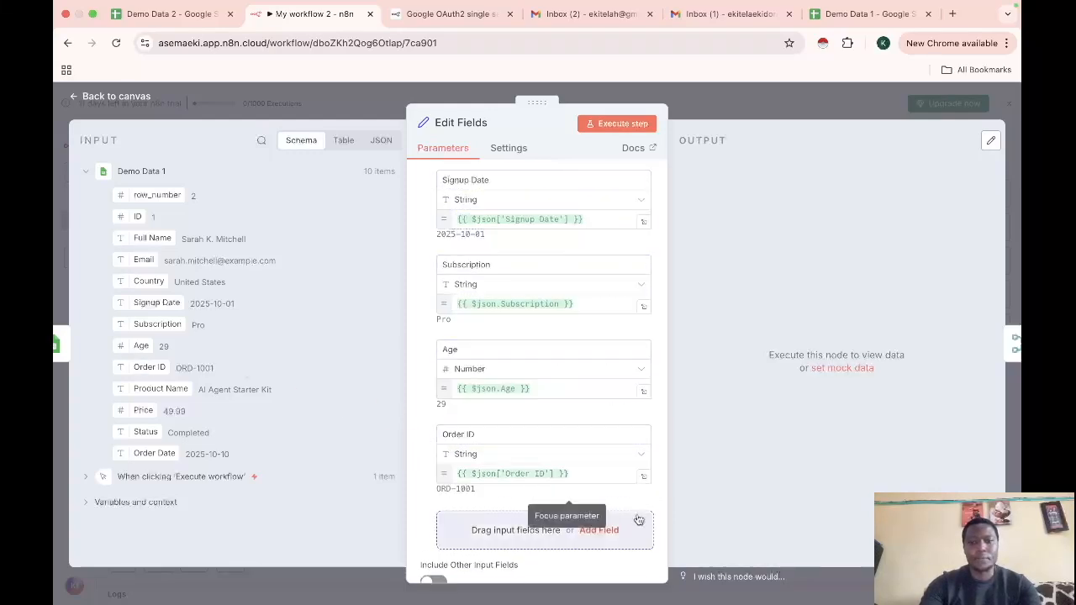
Add a Product Name field mapped from the input Product Name
{"action": "scroll", "coordinate": [558, 464], "scroll_direction": "down", "scroll_amount": 1}
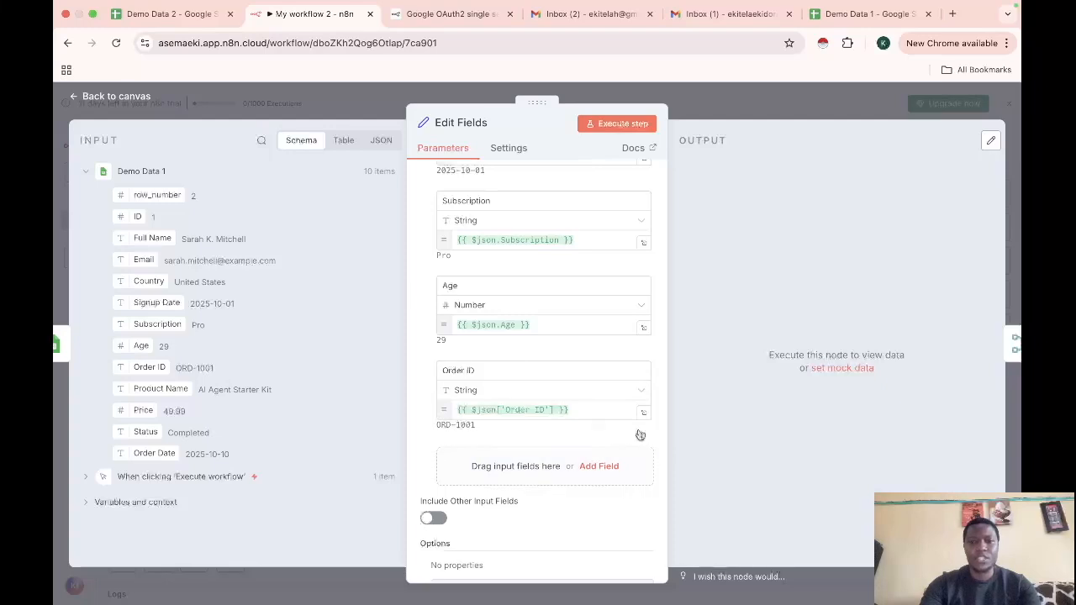
{"action": "left_click", "coordinate": [600, 467]}
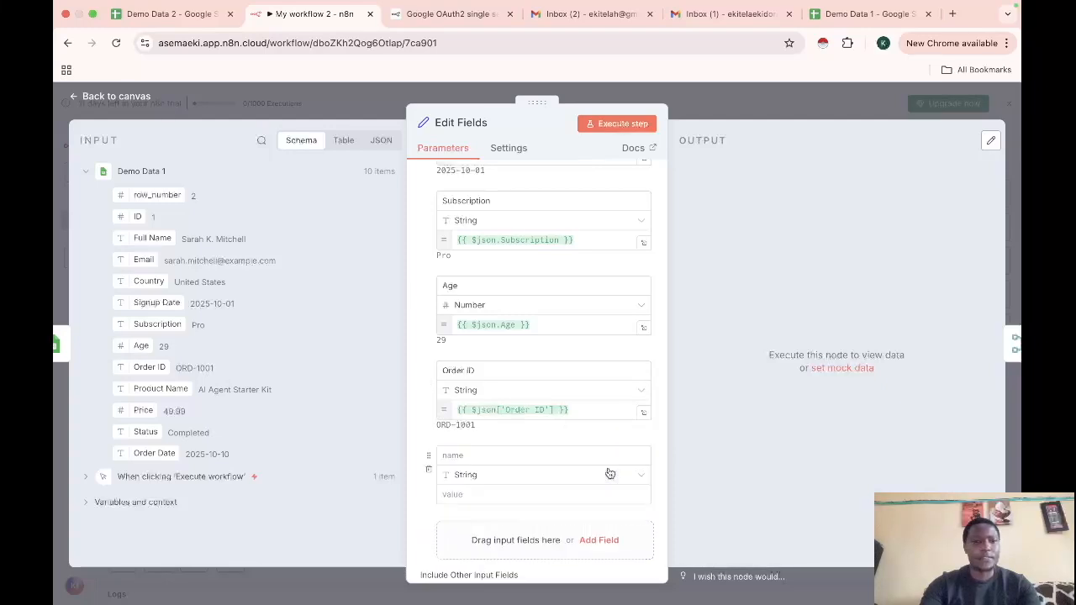
{"action": "left_click", "coordinate": [445, 455]}
{"action": "type", "text": "p"}
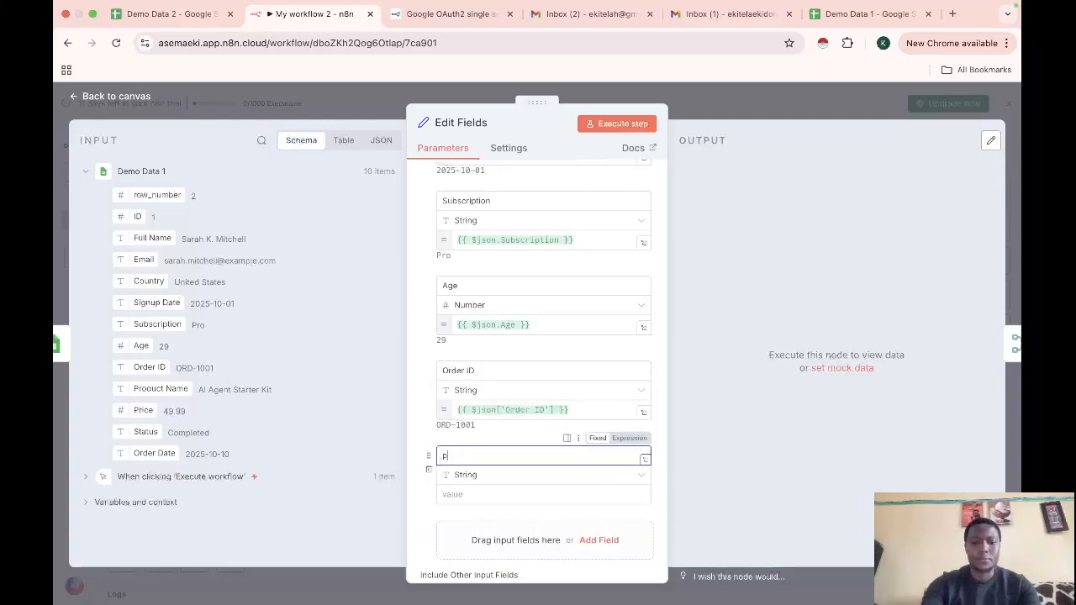
{"action": "type", "text": "RODUCT"}
{"action": "key", "text": "Caps_Lock"}
{"action": "type", "text": "Product"}
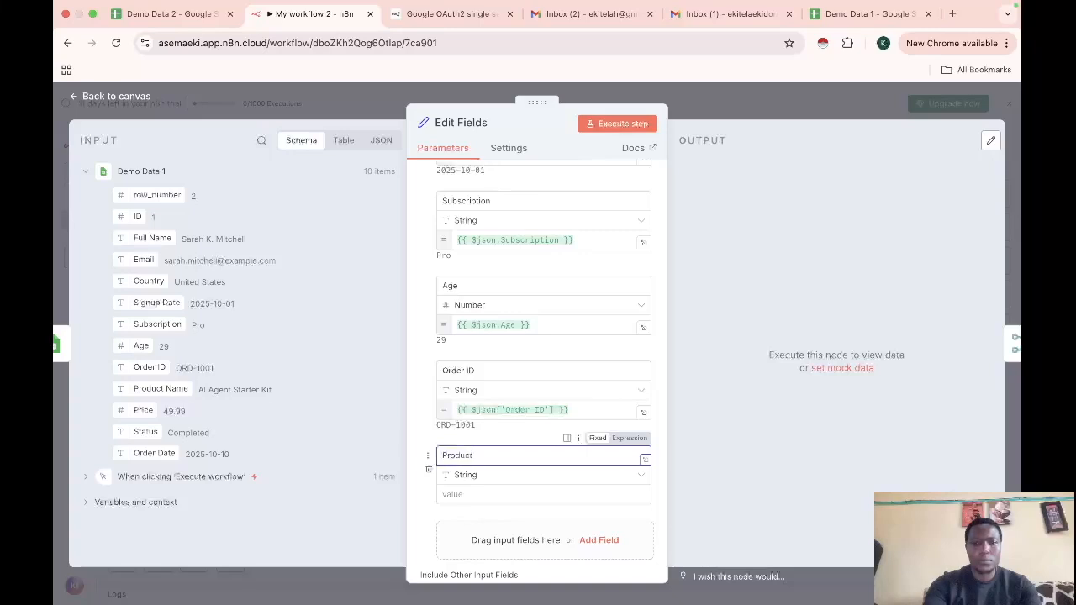
{"action": "type", "text": " Name"}
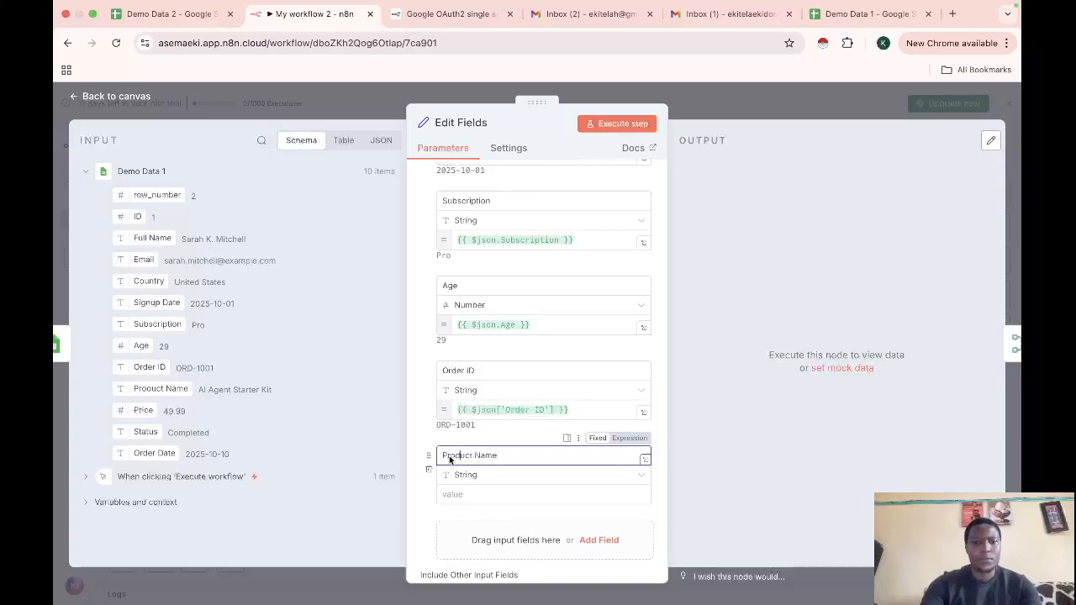
{"action": "left_click_drag", "start_coordinate": [168, 390], "coordinate": [450, 491]}
Add one more empty field and begin naming it Price
{"action": "scroll", "coordinate": [578, 472], "scroll_direction": "down", "scroll_amount": 3}
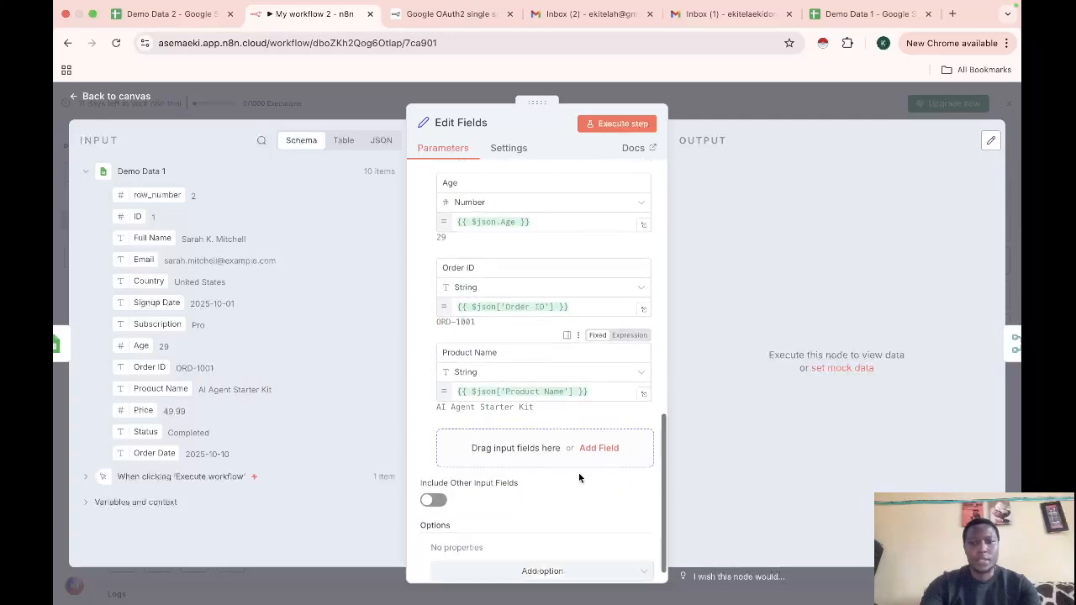
{"action": "left_click", "coordinate": [599, 448]}
{"action": "left_click", "coordinate": [485, 441]}
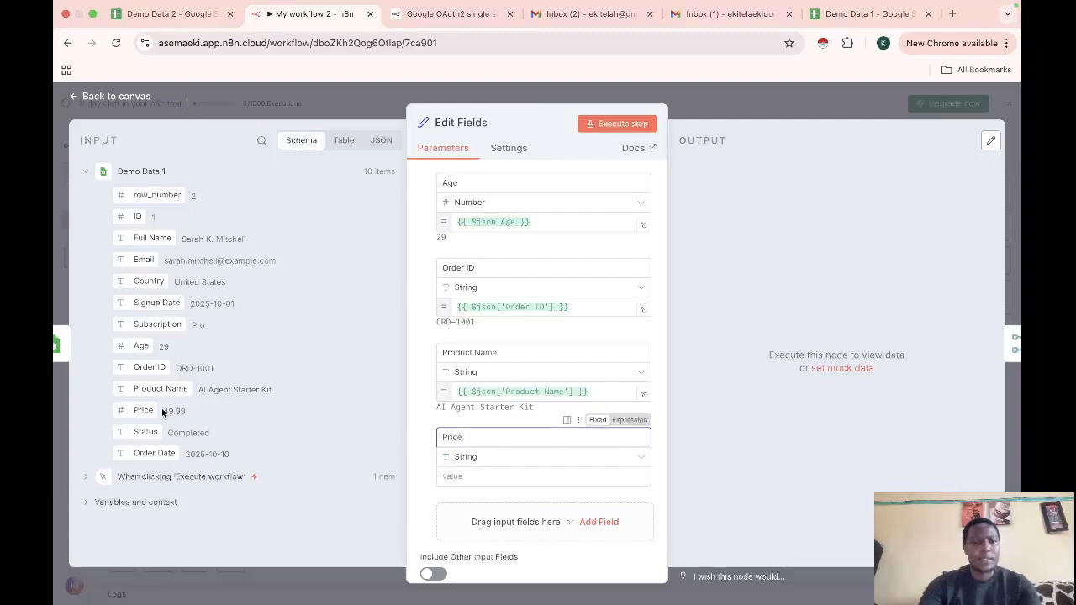
Fill the Price field from the input Price, keeping its type as String
{"action": "left_click_drag", "start_coordinate": [143, 412], "coordinate": [469, 478]}
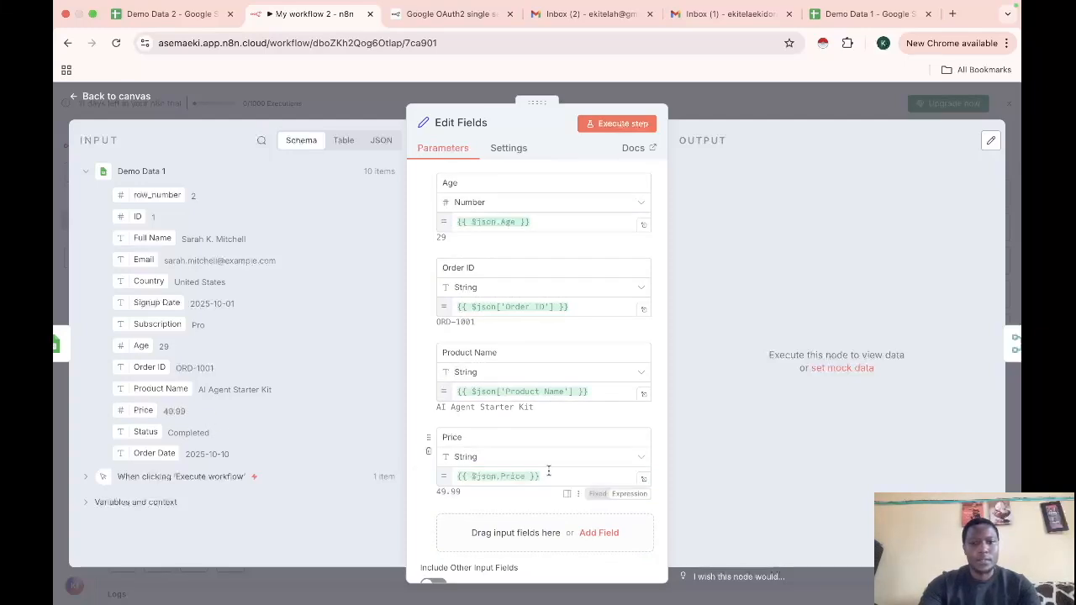
{"action": "left_click", "coordinate": [625, 459]}
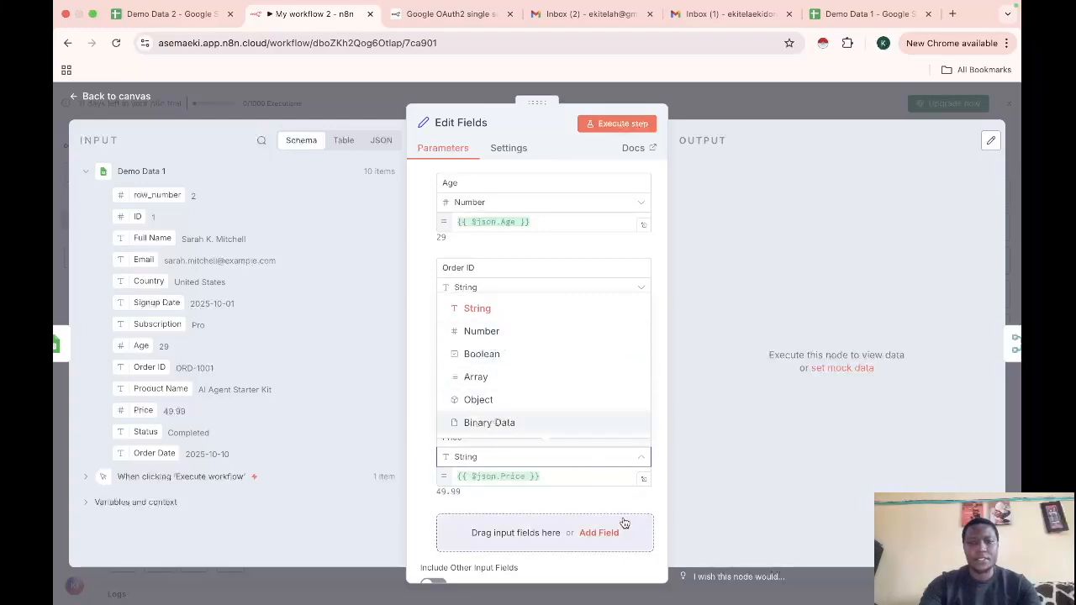
{"action": "left_click", "coordinate": [517, 498]}
{"action": "scroll", "coordinate": [511, 476], "scroll_direction": "down", "scroll_amount": 1}
{"action": "scroll", "coordinate": [510, 475], "scroll_direction": "down", "scroll_amount": 1}
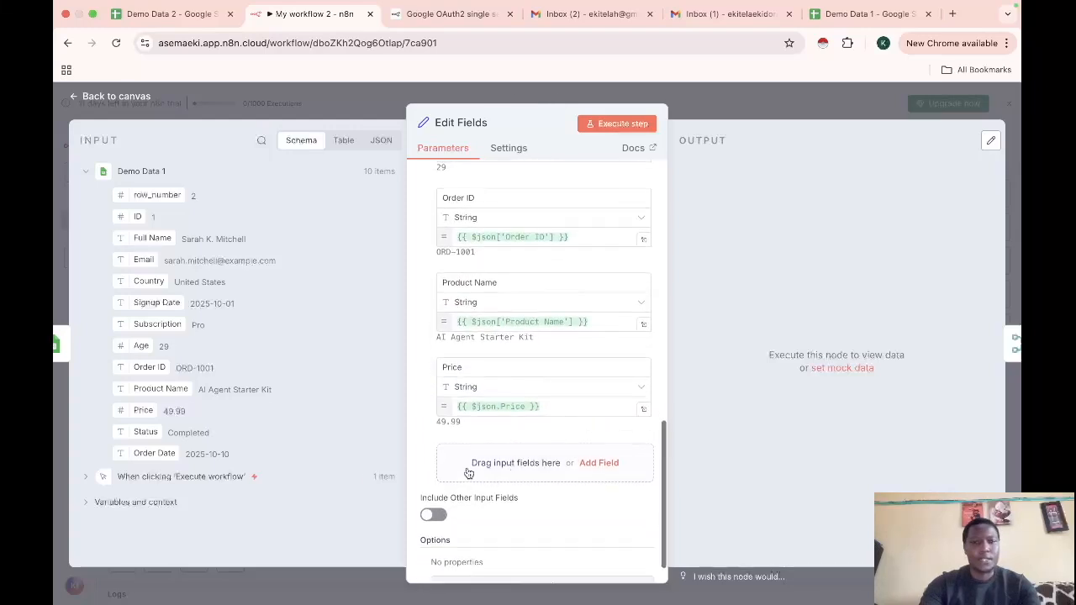
Add Status and Order Date fields mapped from their input columns
{"action": "left_click", "coordinate": [612, 462]}
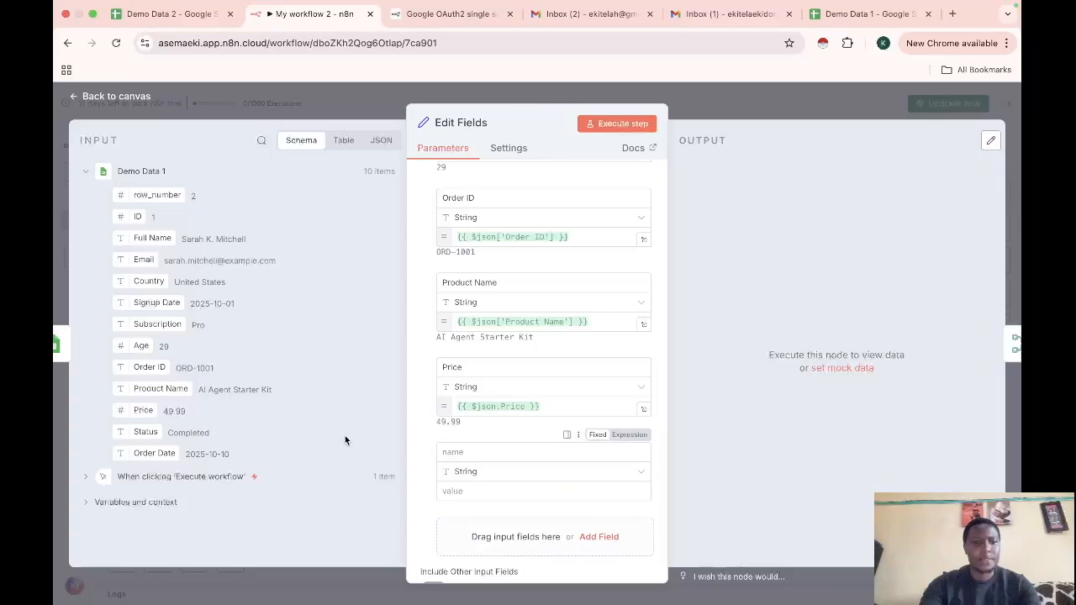
{"action": "left_click", "coordinate": [487, 452]}
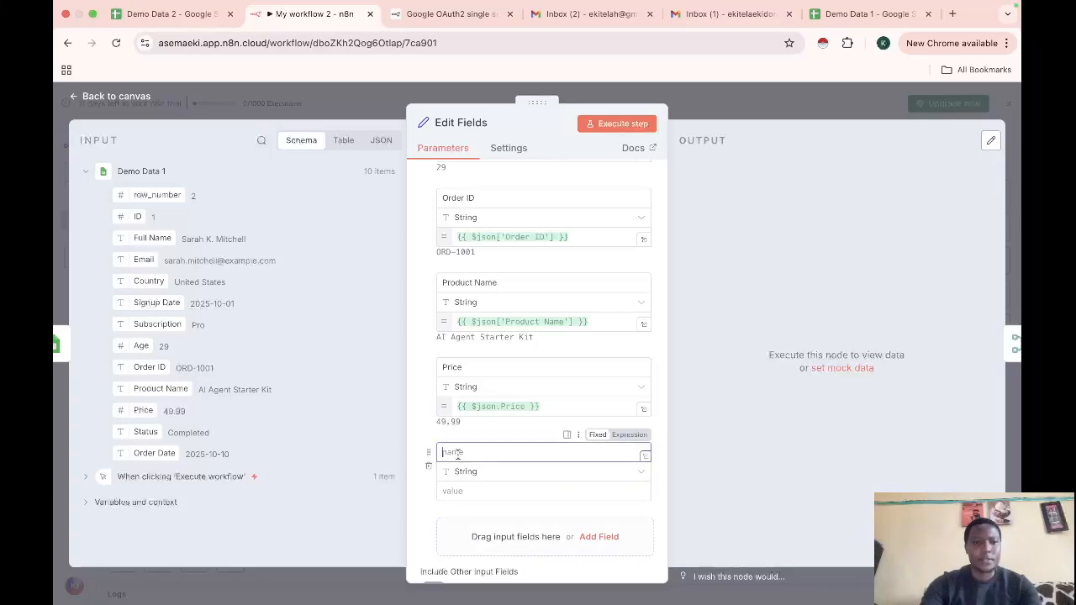
{"action": "type", "text": "Sta"}
{"action": "type", "text": "u"}
{"action": "type", "text": "t"}
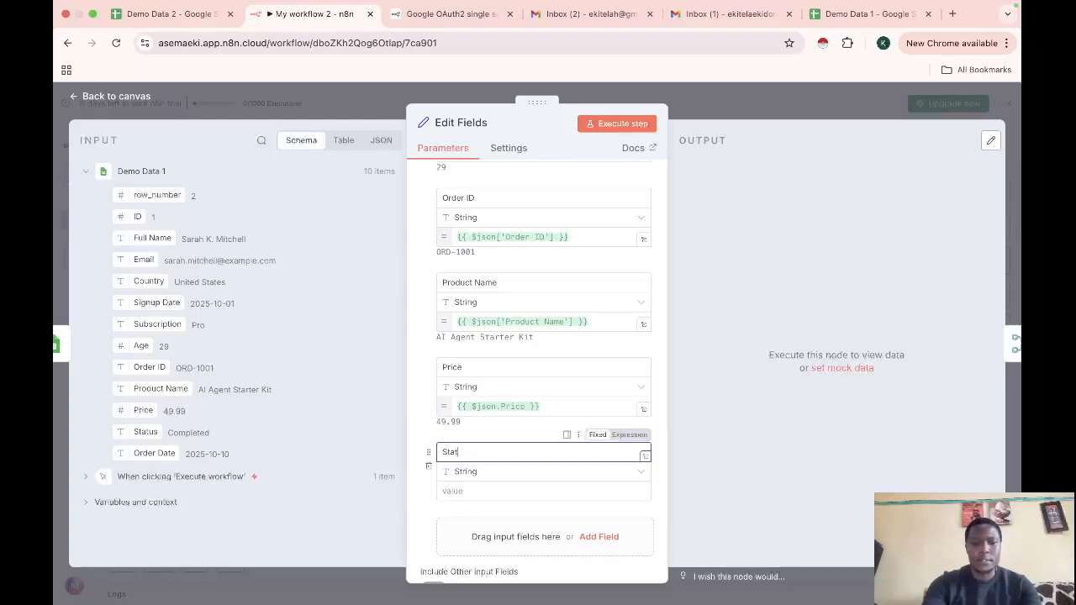
{"action": "left_click_drag", "start_coordinate": [145, 434], "coordinate": [519, 491]}
{"action": "scroll", "coordinate": [518, 486], "scroll_direction": "down", "scroll_amount": 3}
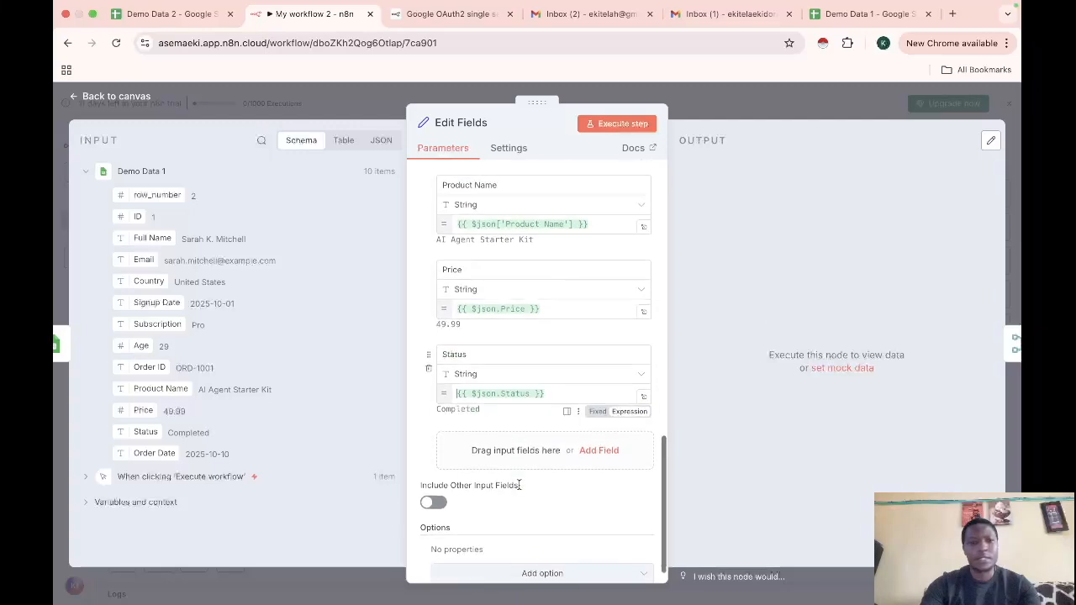
{"action": "left_click", "coordinate": [605, 449]}
{"action": "type", "text": "Order Date"}
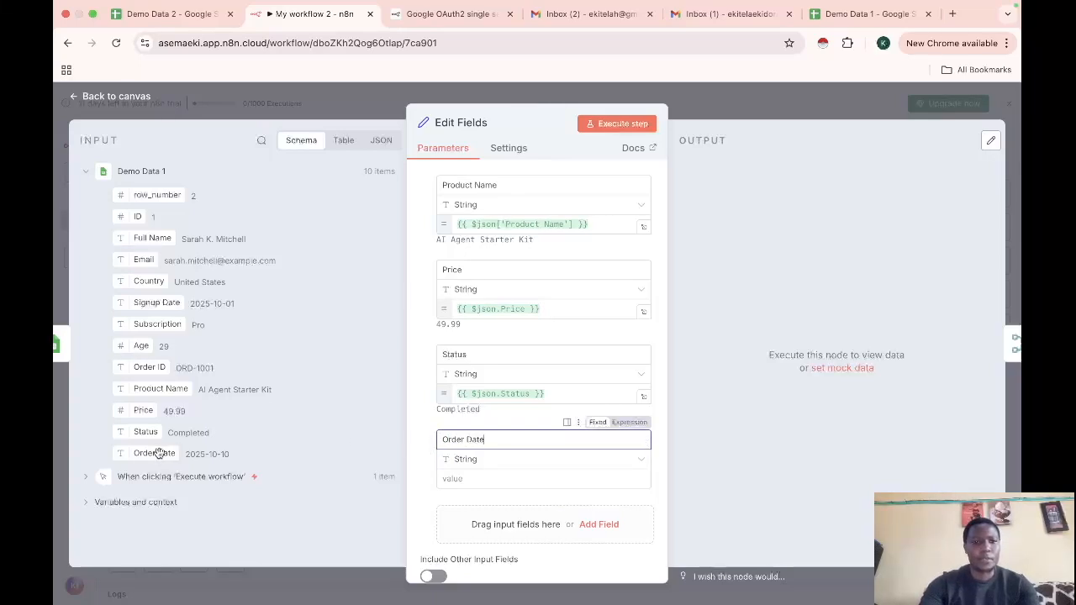
{"action": "left_click_drag", "start_coordinate": [159, 454], "coordinate": [483, 480]}
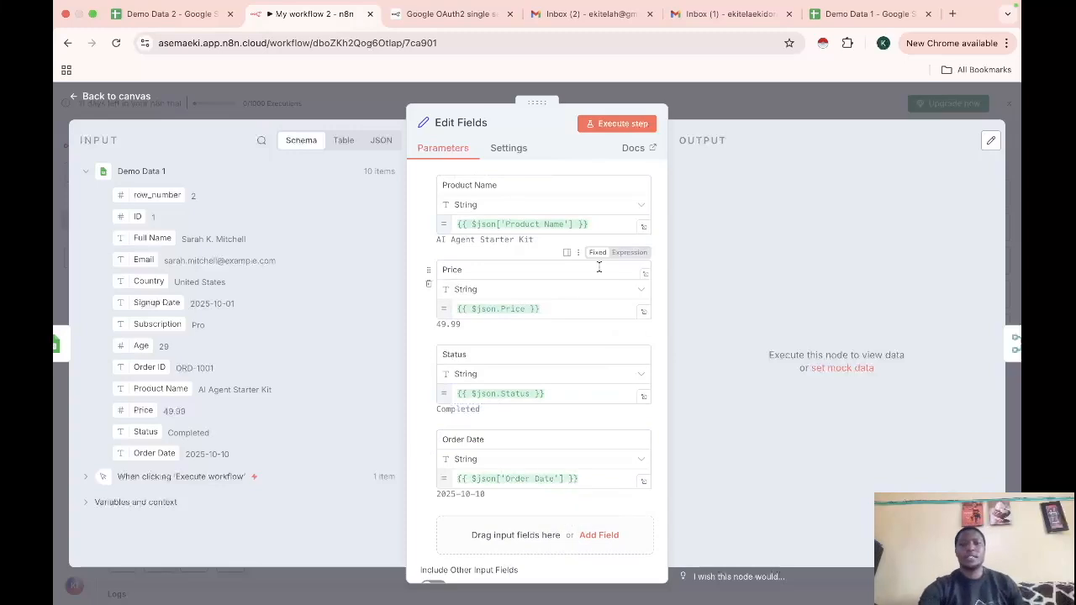
Execute the Edit Fields step to preview its 10 mapped items
{"action": "left_click", "coordinate": [626, 124]}
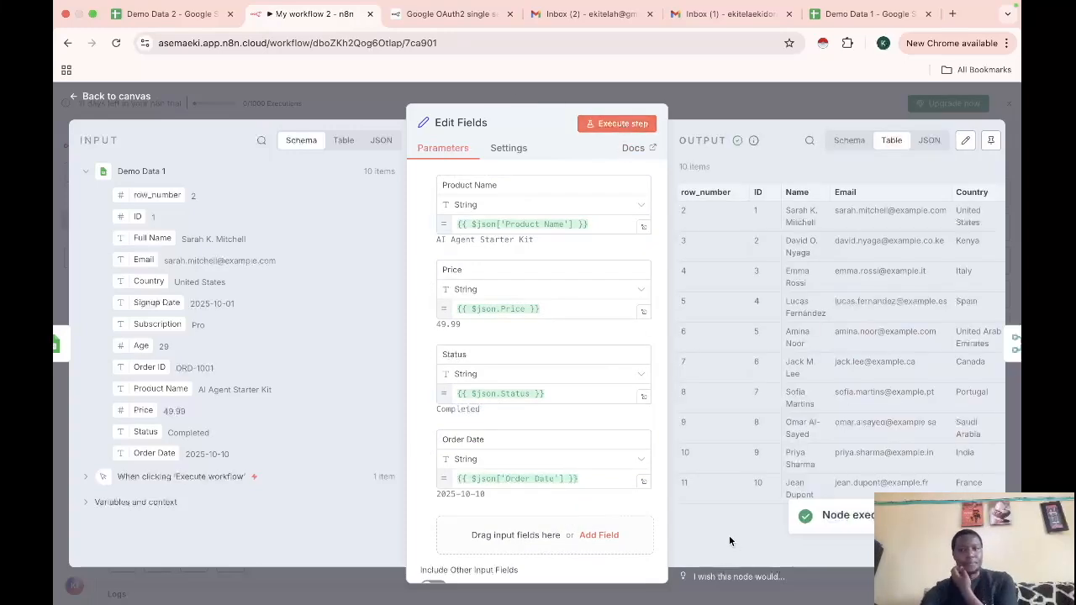
Run the whole workflow and check the Merge node's first output run of 10 items
{"action": "left_click", "coordinate": [111, 97]}
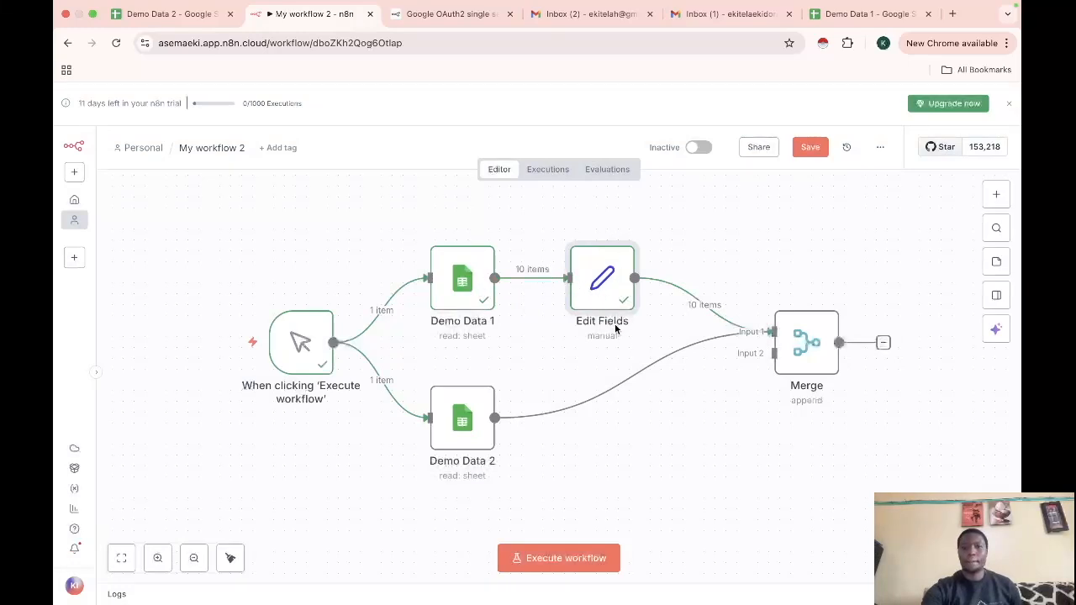
{"action": "mouse_move", "coordinate": [706, 302]}
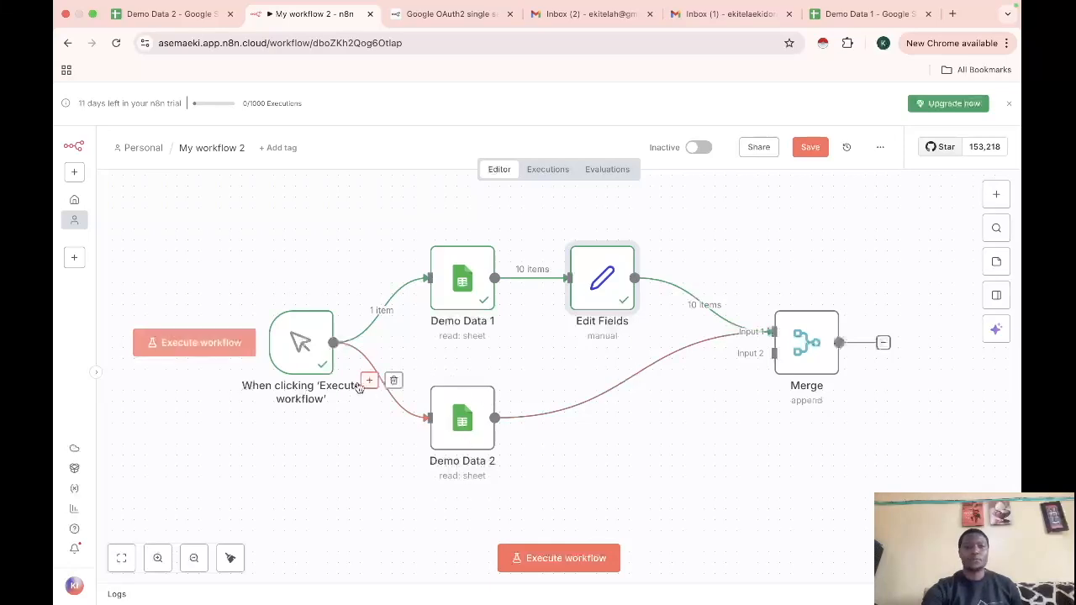
{"action": "left_click", "coordinate": [550, 562]}
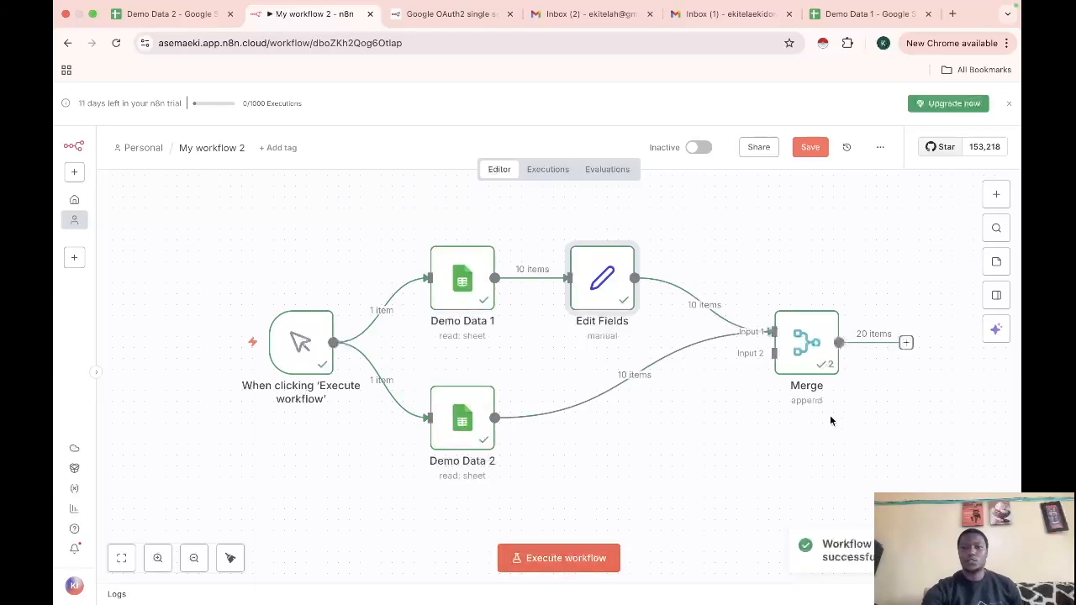
{"action": "double_click", "coordinate": [818, 341]}
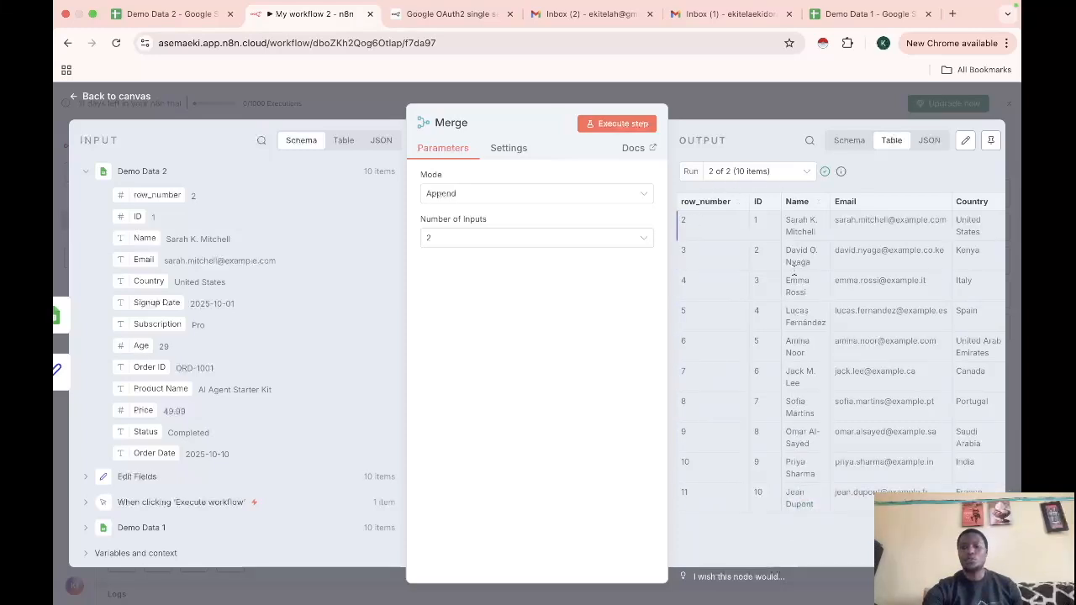
{"action": "left_click", "coordinate": [805, 171]}
{"action": "left_click", "coordinate": [746, 208]}
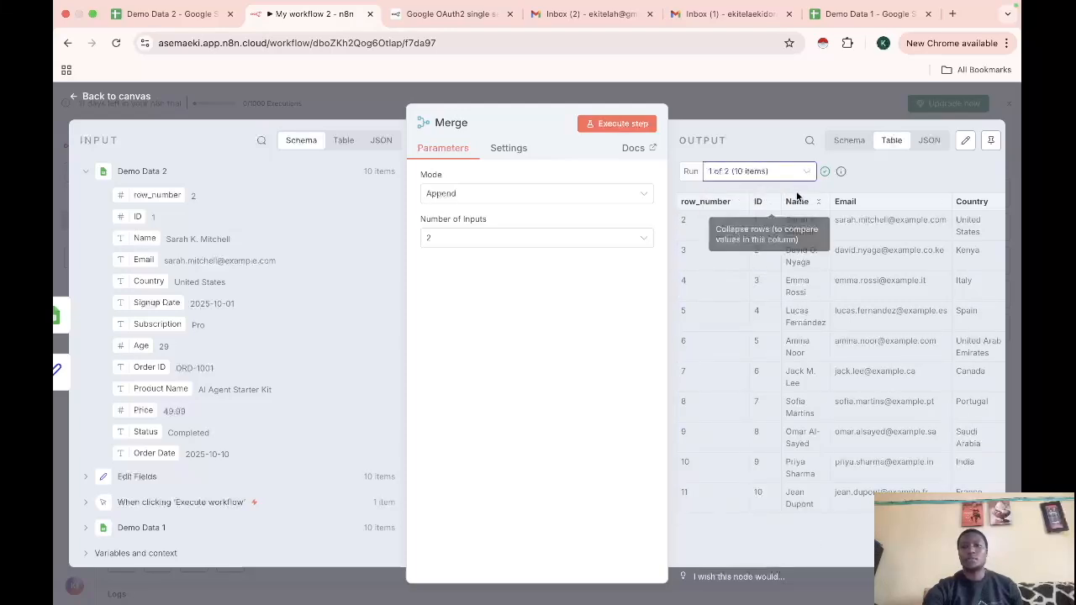
Select all the workflow nodes and shift them left together
{"action": "key", "text": "Escape"}
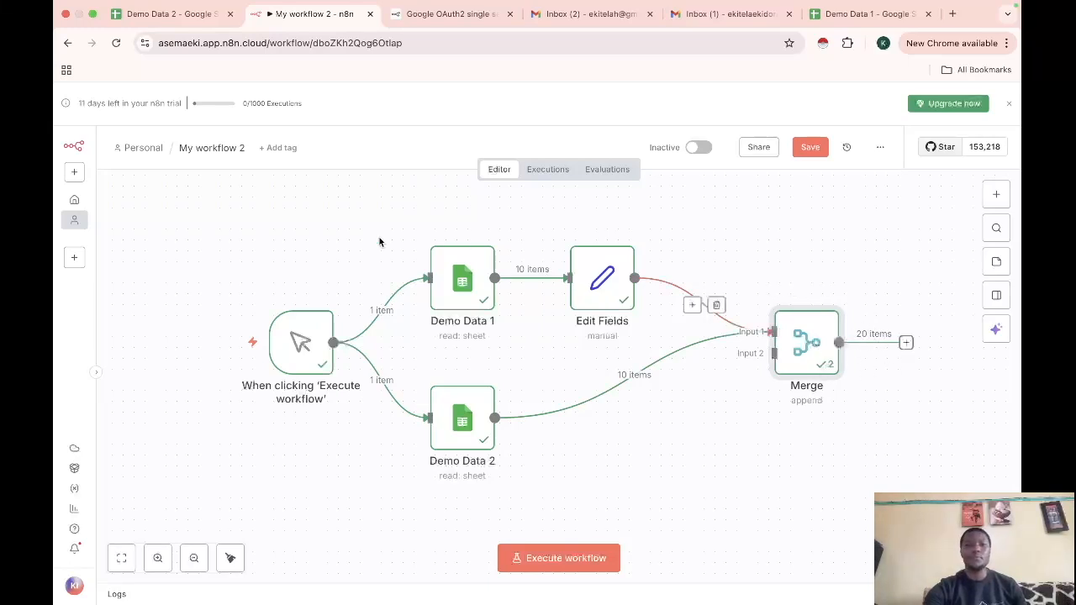
{"action": "left_click_drag", "start_coordinate": [243, 216], "coordinate": [952, 508]}
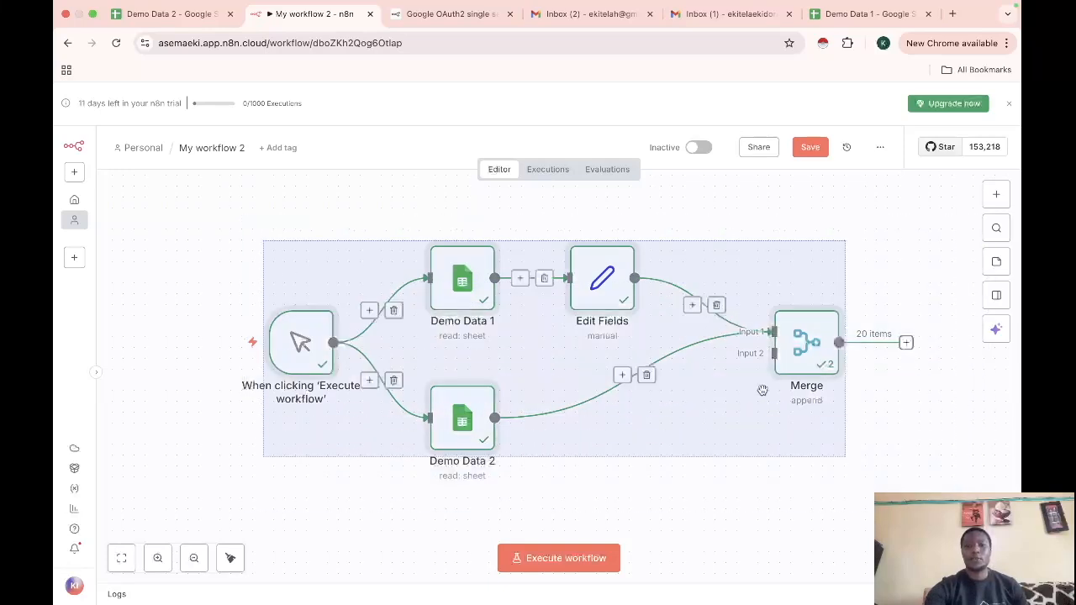
{"action": "left_click_drag", "start_coordinate": [693, 334], "coordinate": [585, 335]}
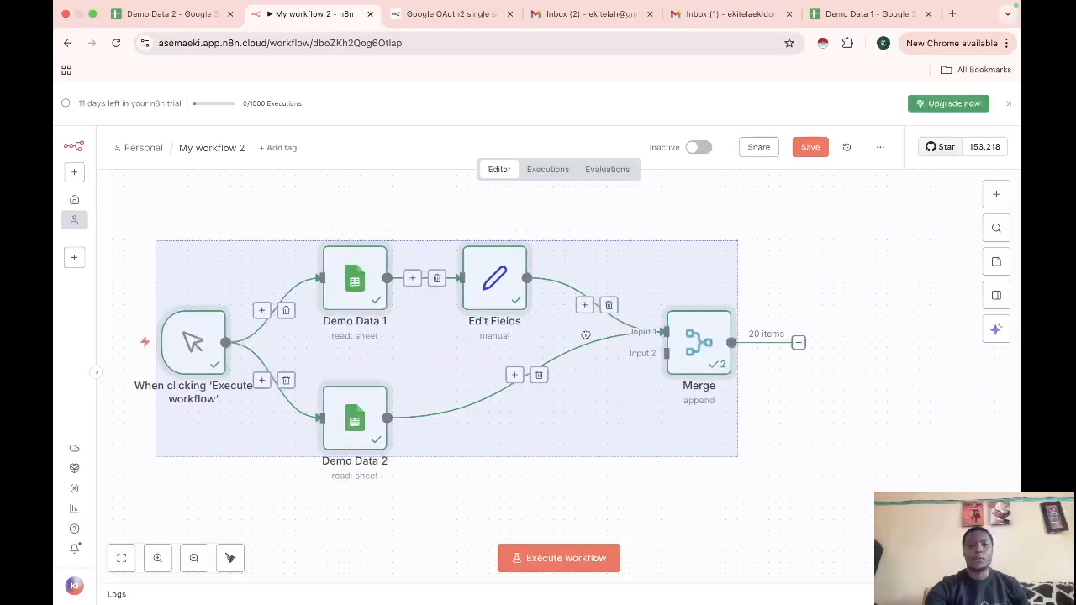
{"action": "left_click", "coordinate": [889, 453]}
Add an Edit Fields (Set) node after the Merge node's output
{"action": "left_click", "coordinate": [798, 342]}
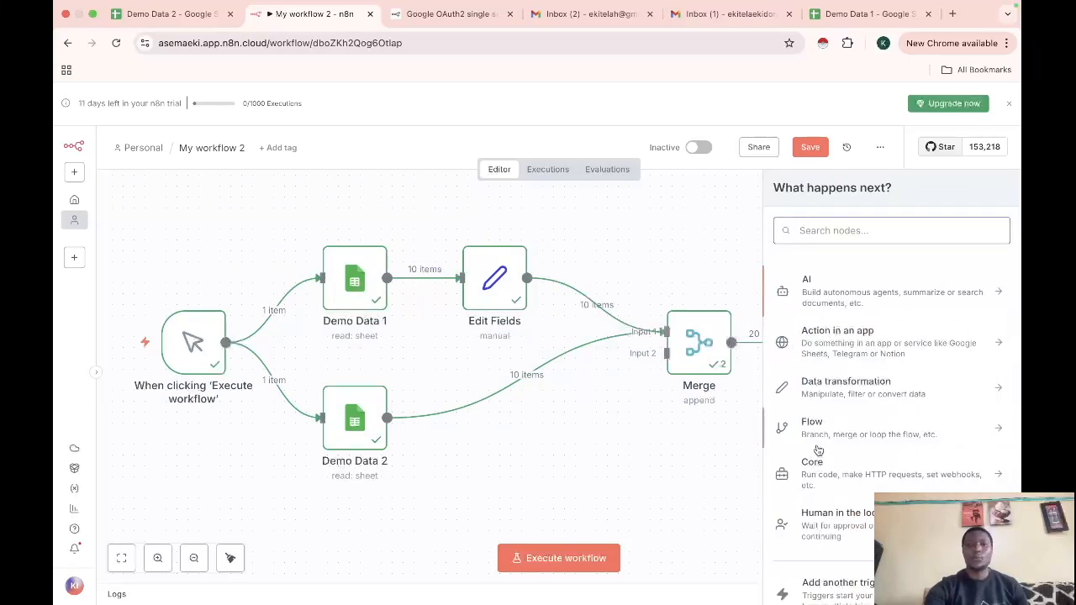
{"action": "type", "text": "se"}
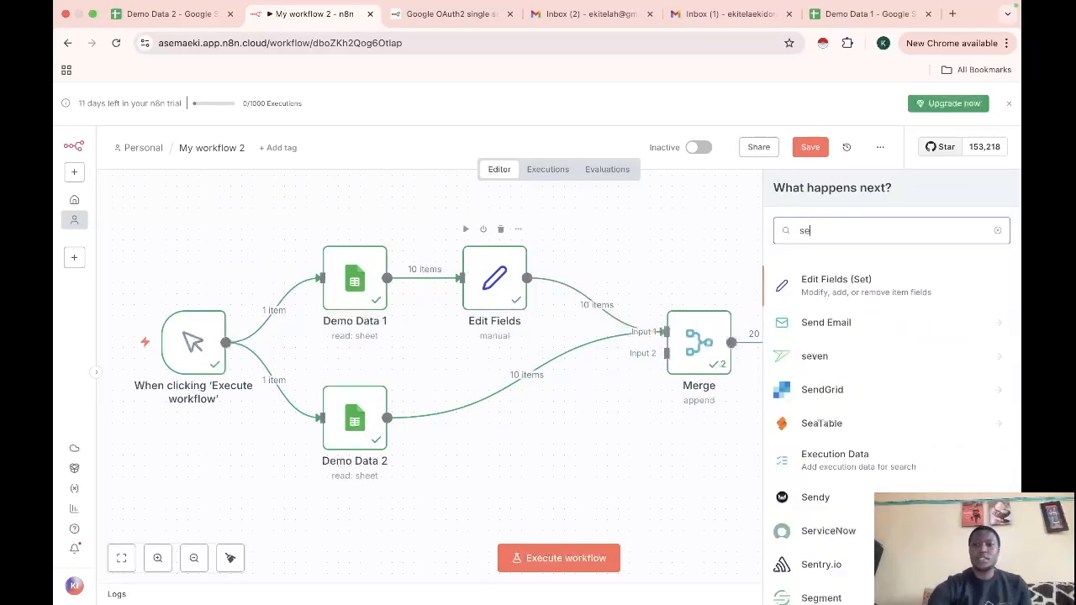
{"action": "left_click", "coordinate": [824, 285]}
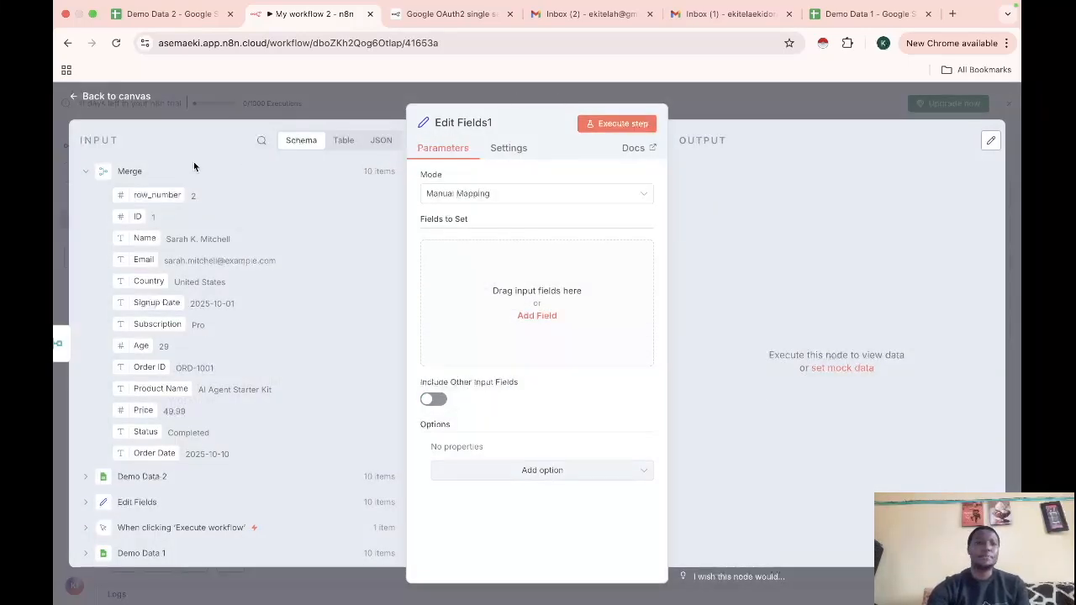
{"action": "left_click", "coordinate": [84, 99]}
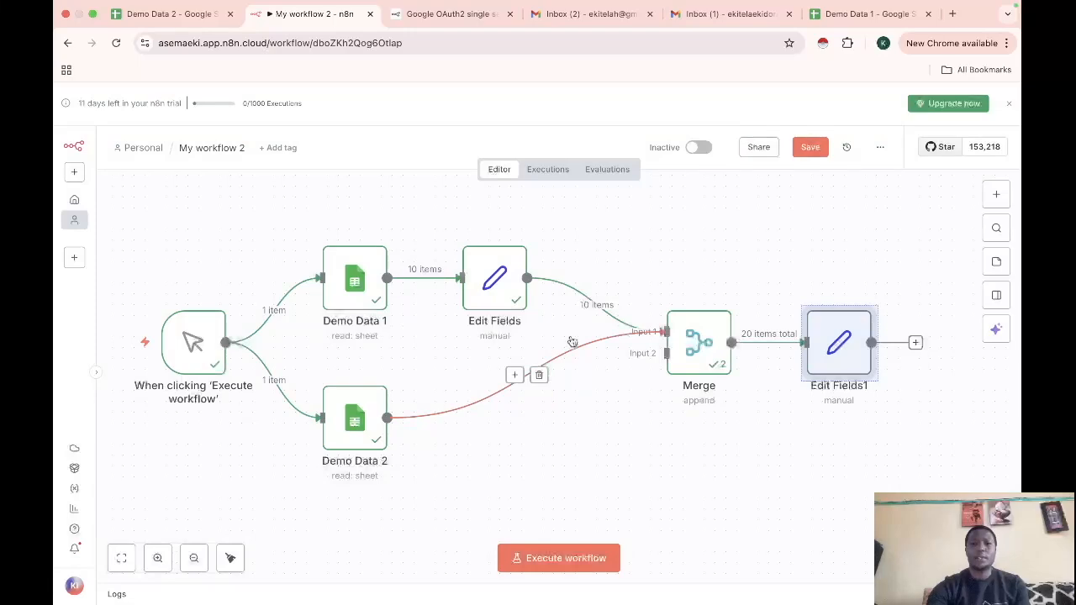
Review the Merge node's 20 combined output items
{"action": "double_click", "coordinate": [702, 338]}
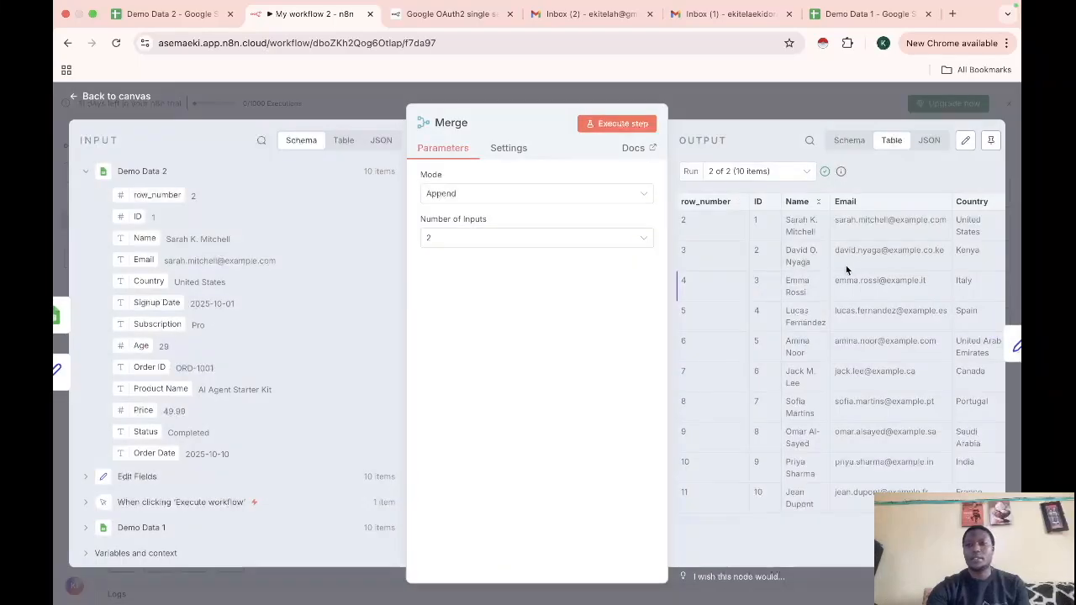
{"action": "scroll", "coordinate": [849, 261], "scroll_direction": "right", "scroll_amount": 2}
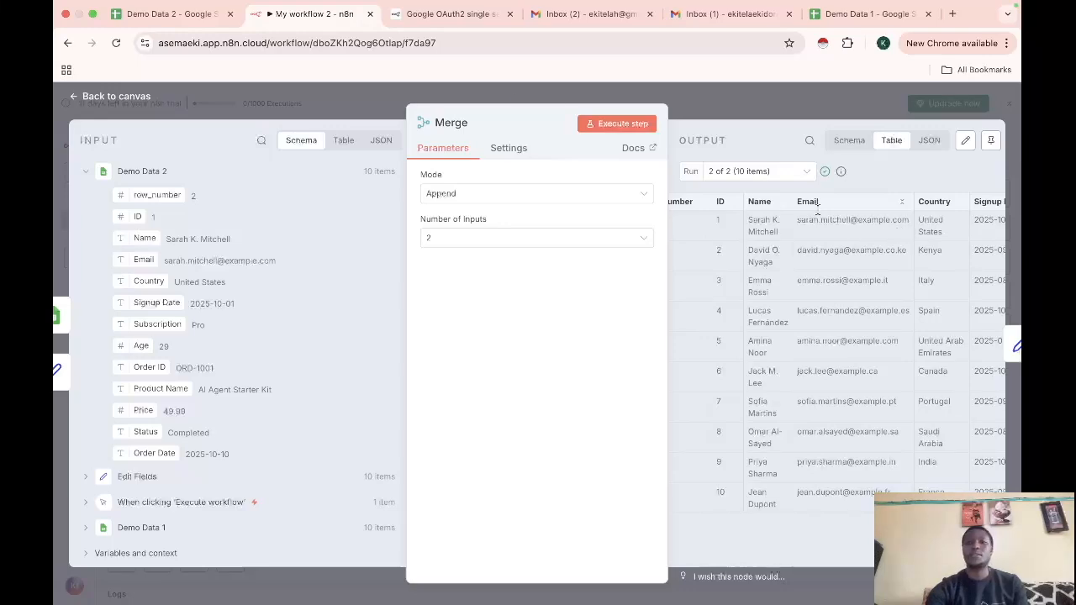
{"action": "left_click", "coordinate": [84, 99]}
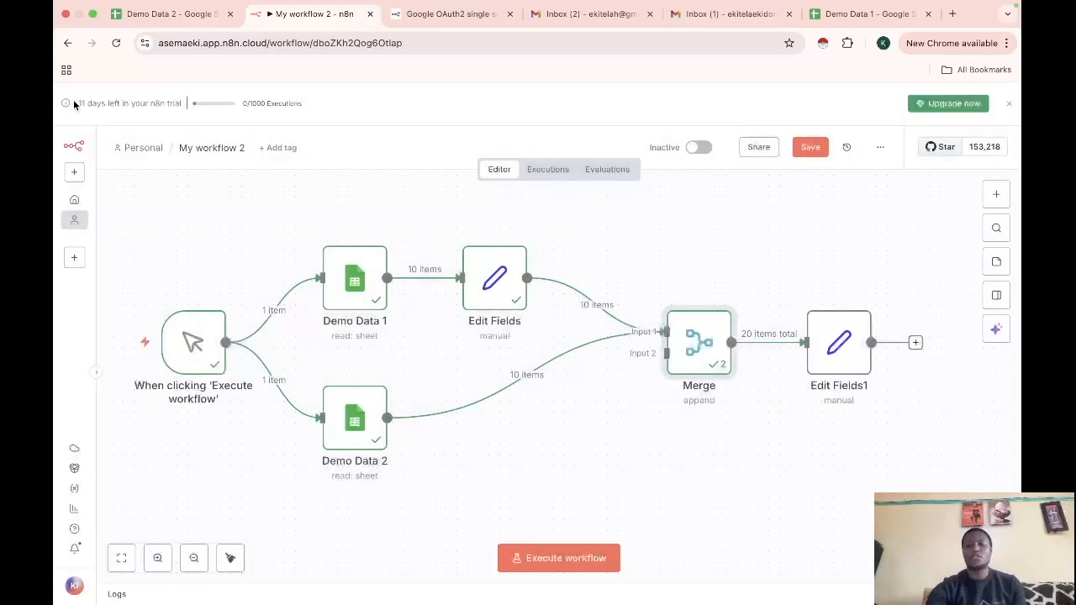
Add a Domain field to Edit Fields1 with the Email value mapped in
{"action": "double_click", "coordinate": [845, 336]}
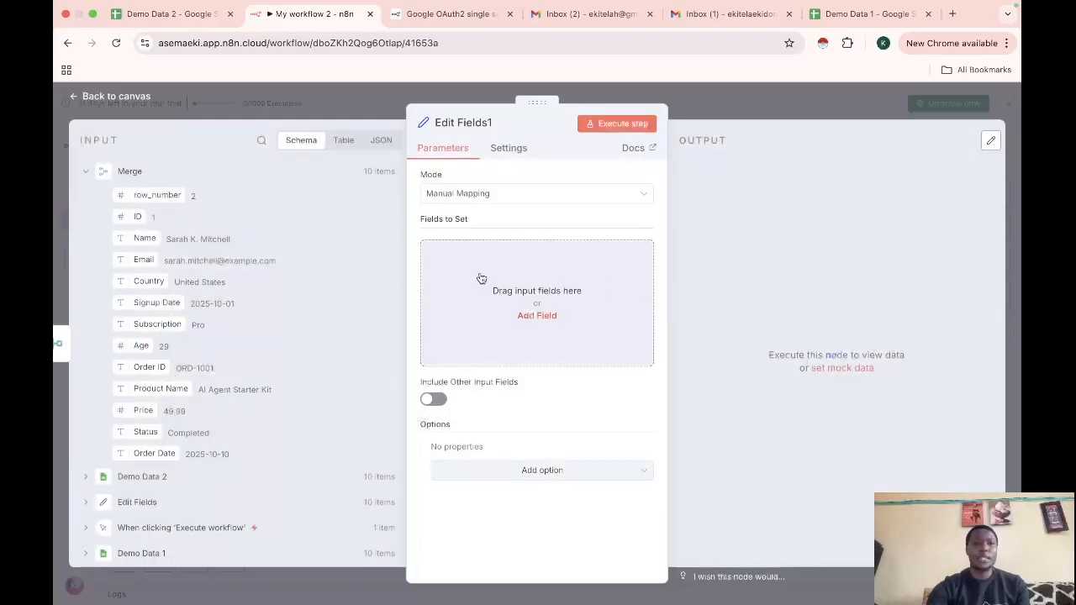
{"action": "left_click", "coordinate": [537, 316]}
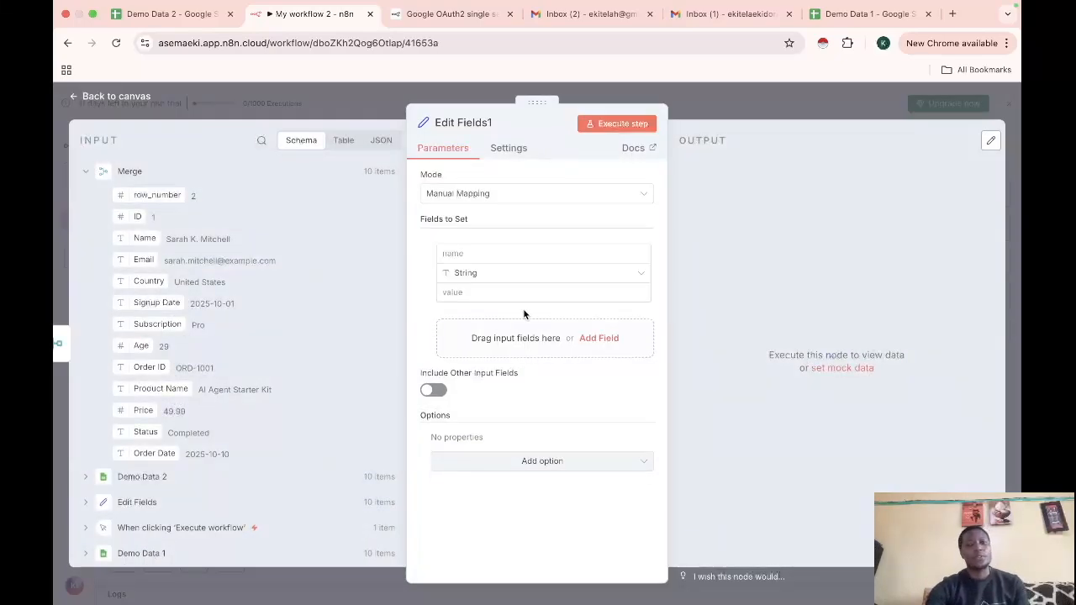
{"action": "left_click", "coordinate": [490, 253]}
{"action": "type", "text": "Domain"}
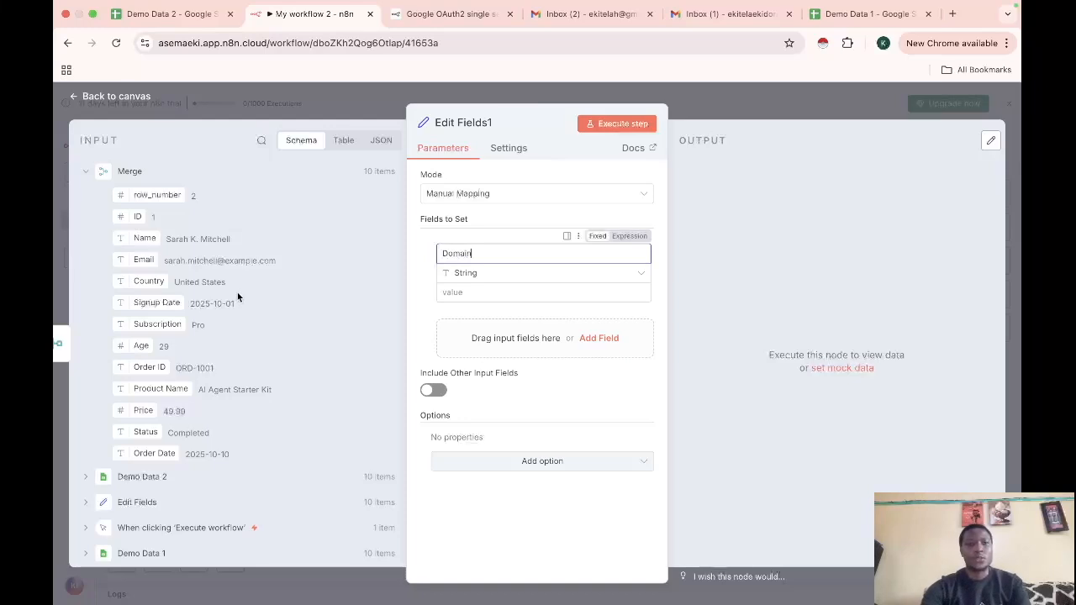
{"action": "left_click_drag", "start_coordinate": [143, 262], "coordinate": [454, 295]}
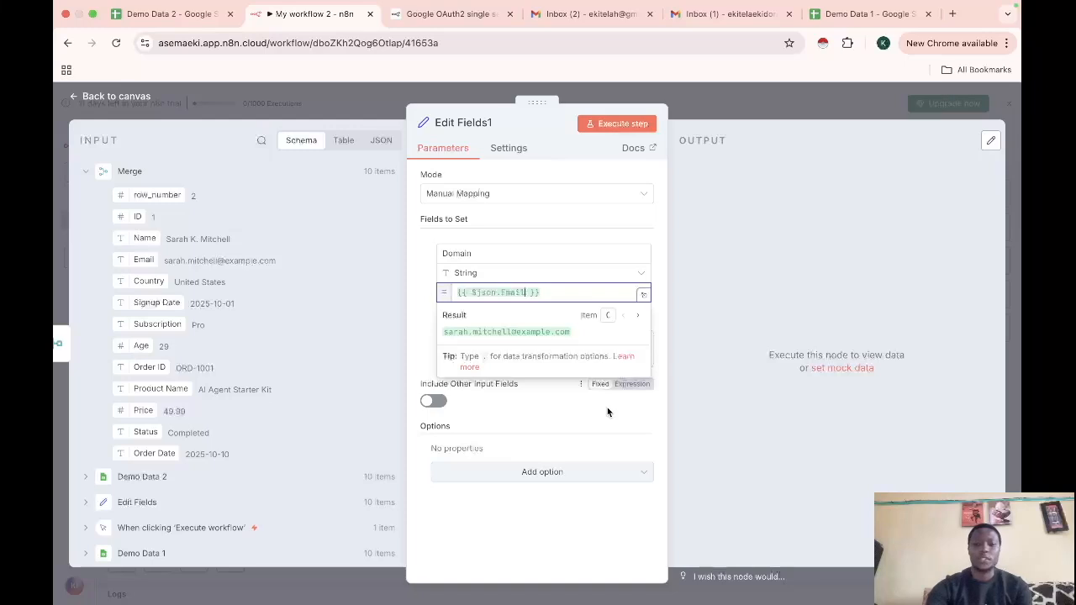
Append extractDomain() to the Email expression and run the node to get 10 domains
{"action": "type", "text": "."}
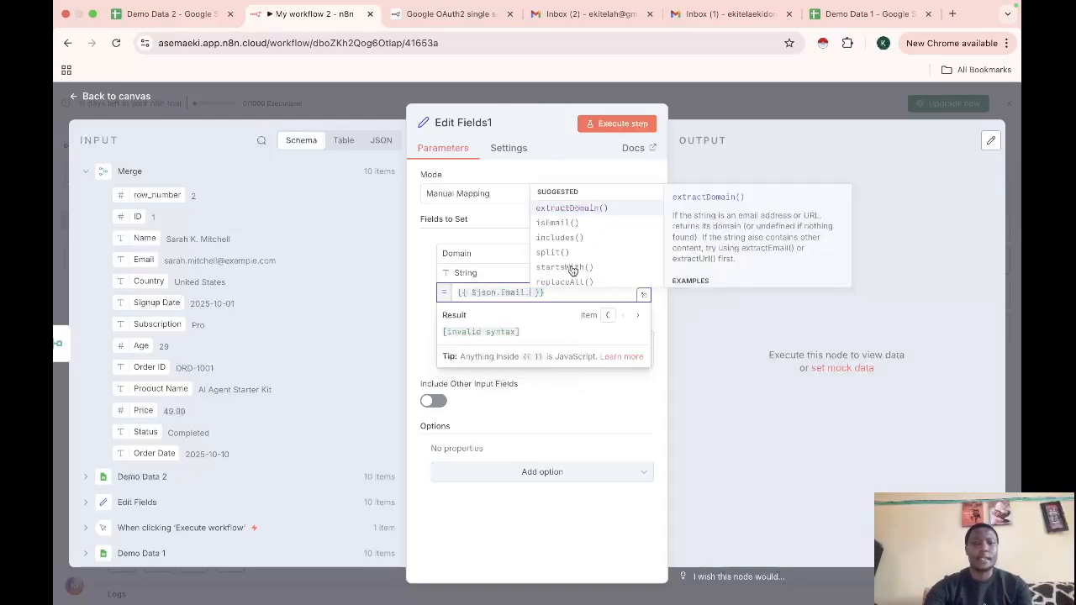
{"action": "scroll", "coordinate": [574, 270], "scroll_direction": "down", "scroll_amount": 2}
{"action": "scroll", "coordinate": [572, 269], "scroll_direction": "up", "scroll_amount": 2}
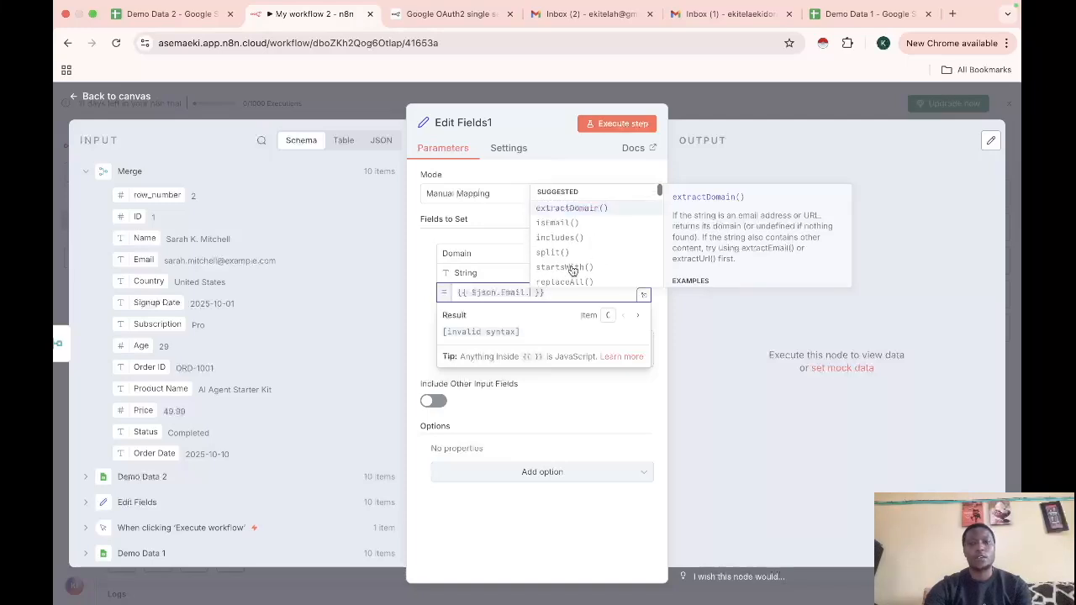
{"action": "left_click", "coordinate": [571, 210]}
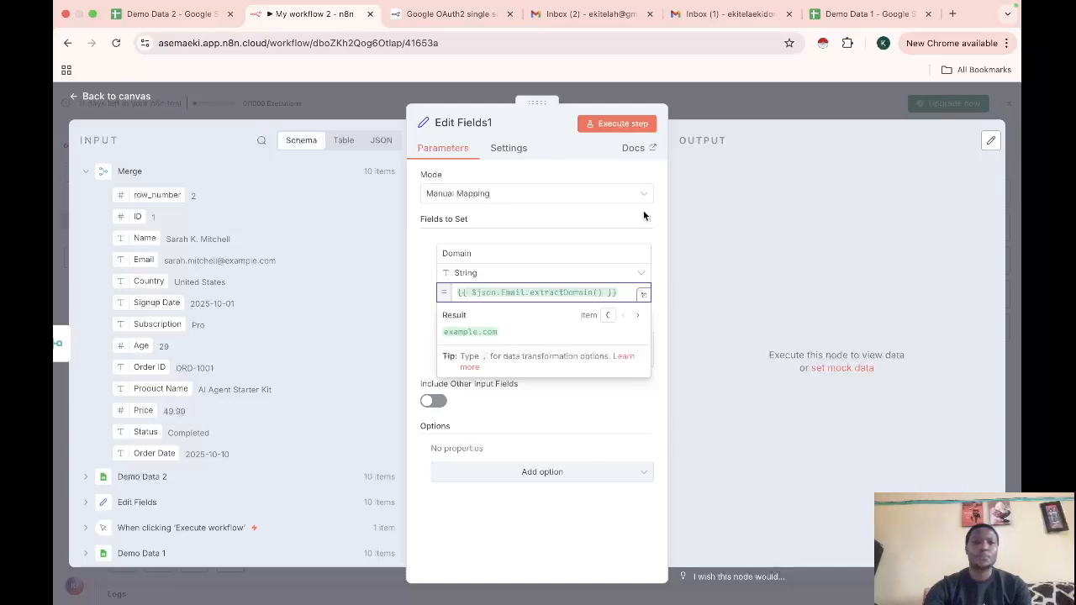
{"action": "left_click", "coordinate": [622, 123]}
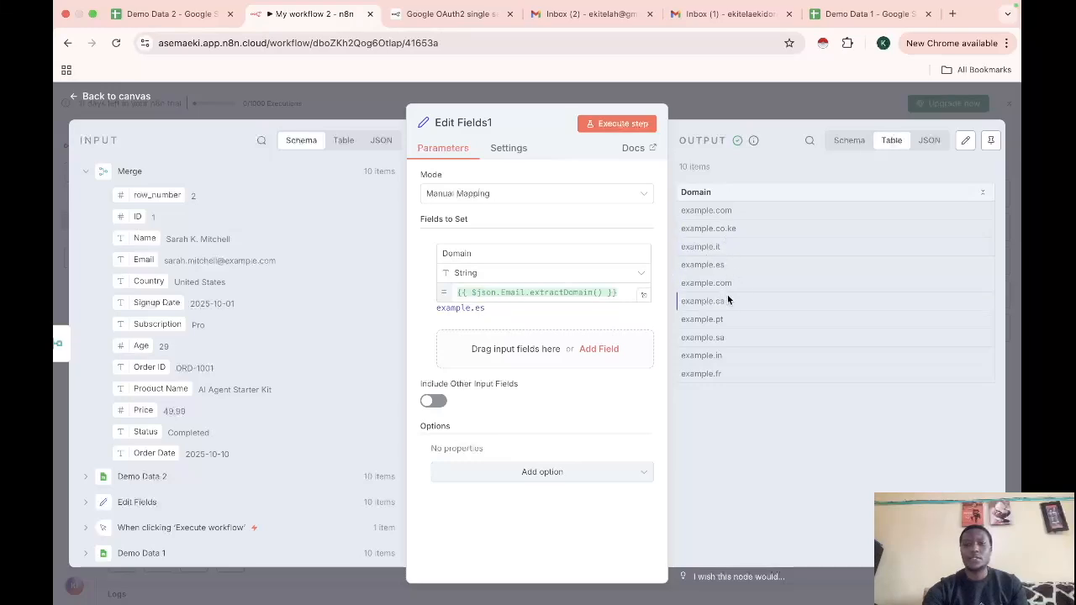
{"action": "left_click", "coordinate": [77, 100]}
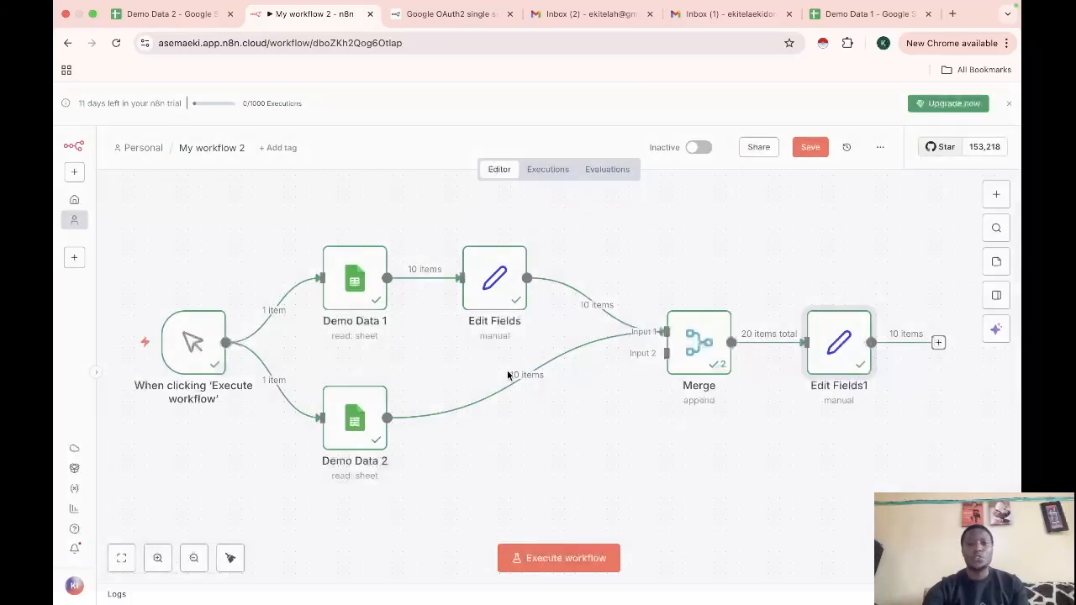
Inspect the Merge node's output table
{"action": "double_click", "coordinate": [706, 340]}
{"action": "scroll", "coordinate": [752, 339], "scroll_direction": "right", "scroll_amount": 5}
{"action": "scroll", "coordinate": [781, 337], "scroll_direction": "left", "scroll_amount": 1}
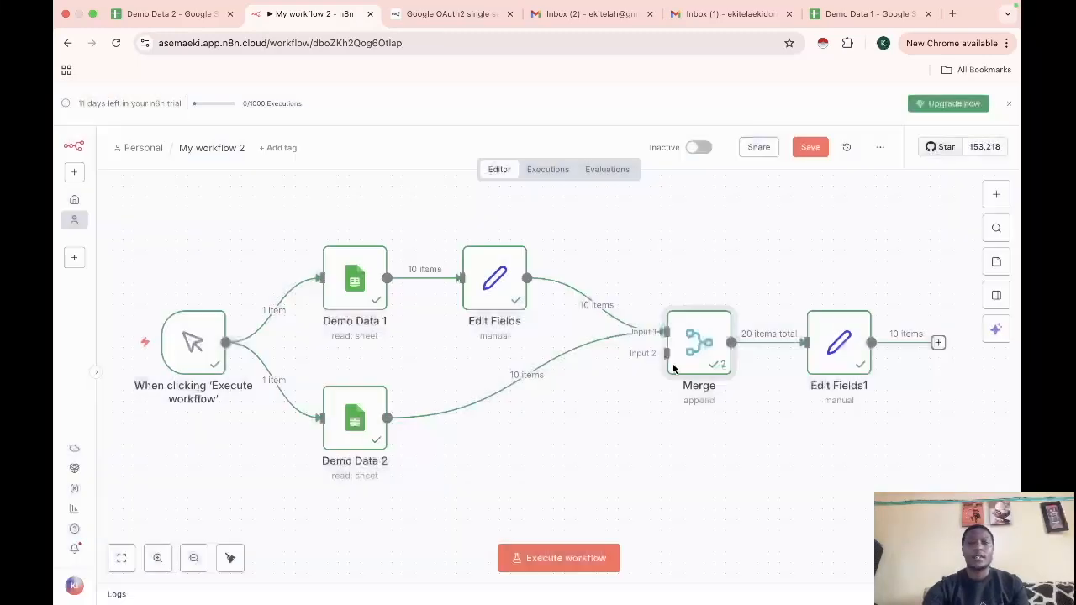
{"action": "left_click", "coordinate": [77, 99]}
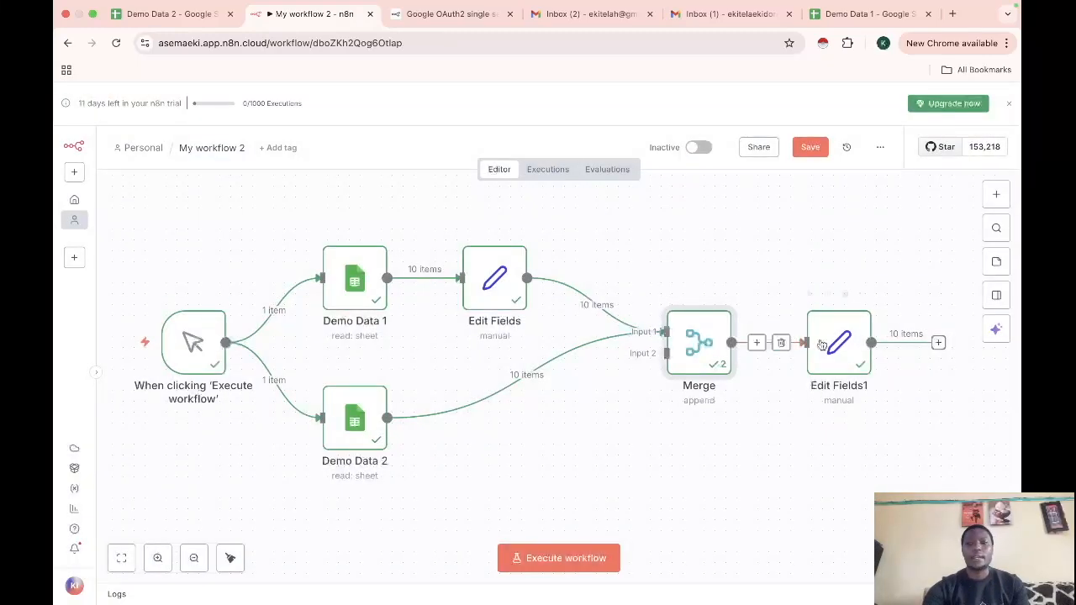
Type a dot after extractDomain() in the Domain expression and browse the string functions list
{"action": "double_click", "coordinate": [828, 340]}
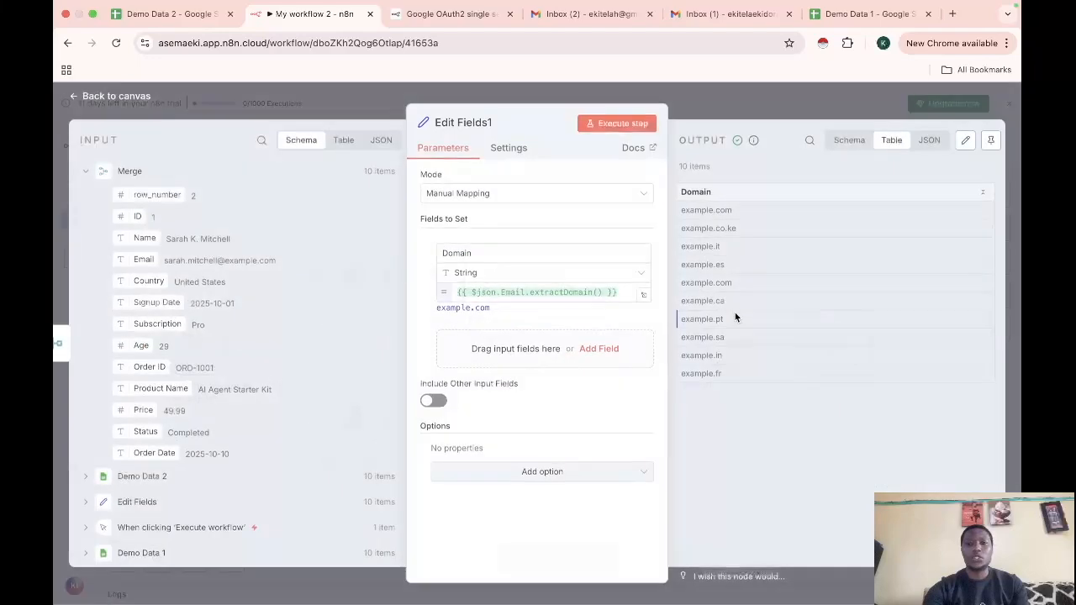
{"action": "left_click", "coordinate": [602, 293]}
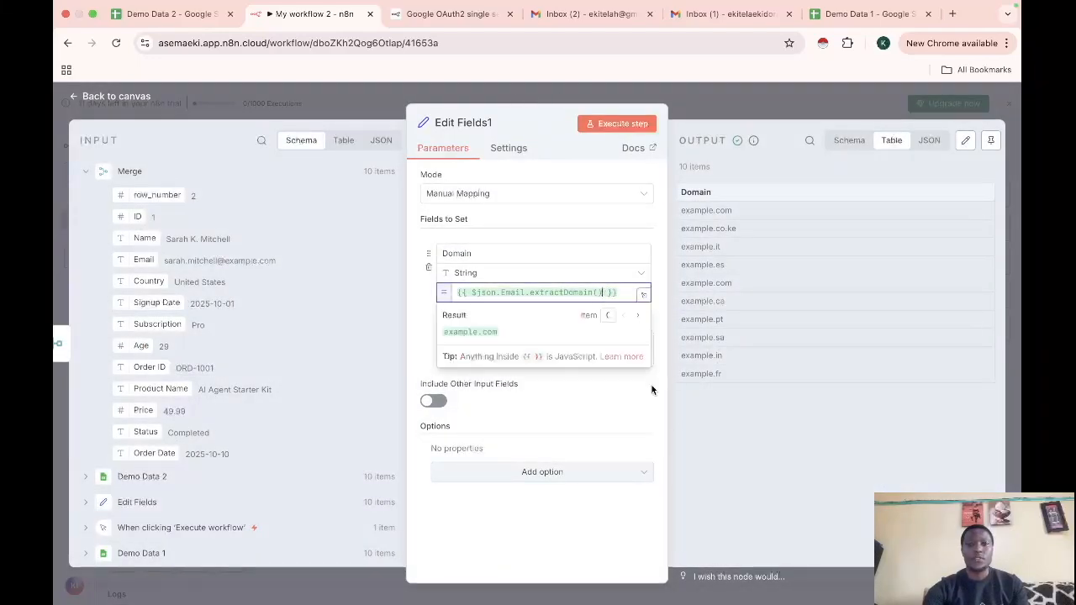
{"action": "type", "text": "."}
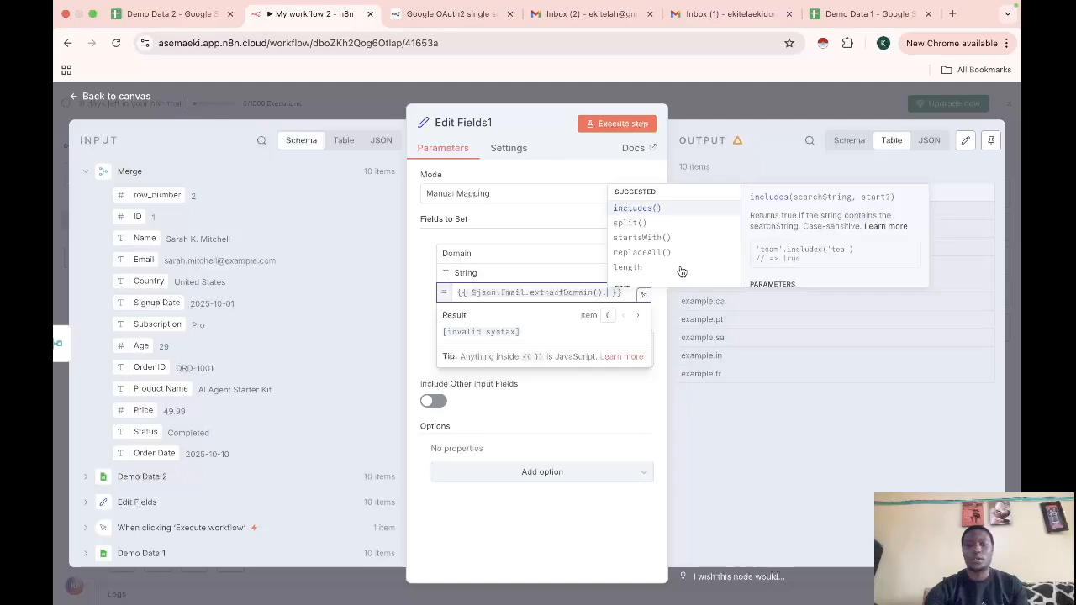
{"action": "scroll", "coordinate": [665, 238], "scroll_direction": "down", "scroll_amount": 5}
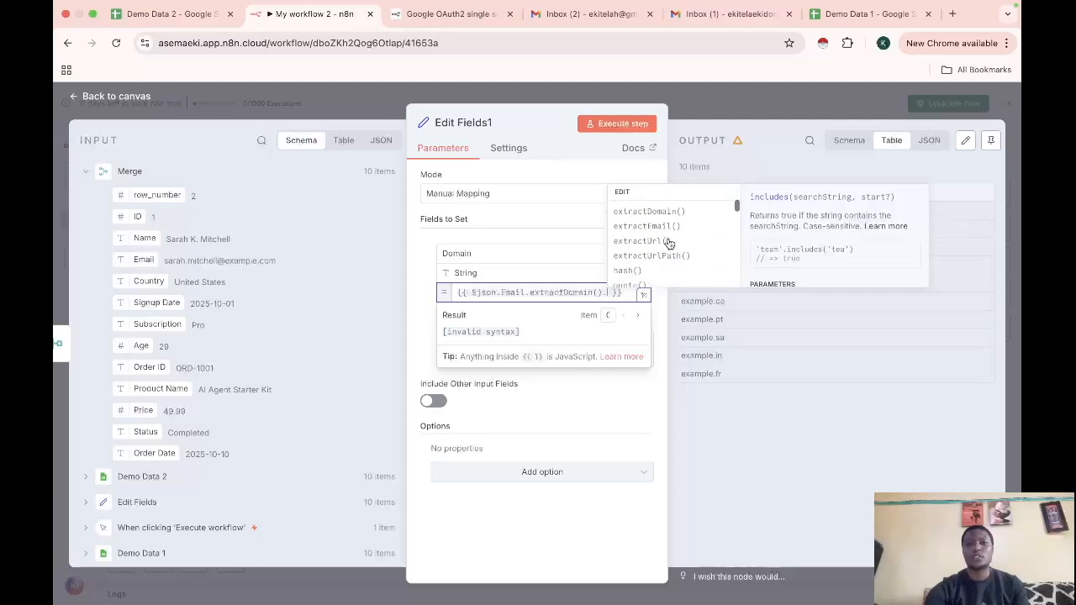
{"action": "scroll", "coordinate": [670, 243], "scroll_direction": "down", "scroll_amount": 2}
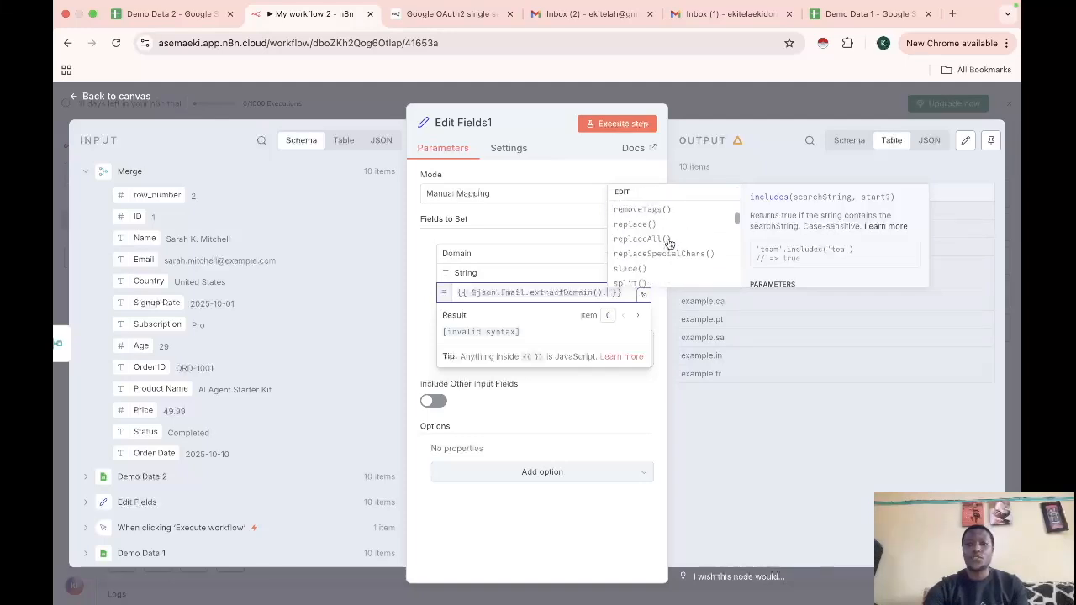
{"action": "scroll", "coordinate": [669, 243], "scroll_direction": "down", "scroll_amount": 8}
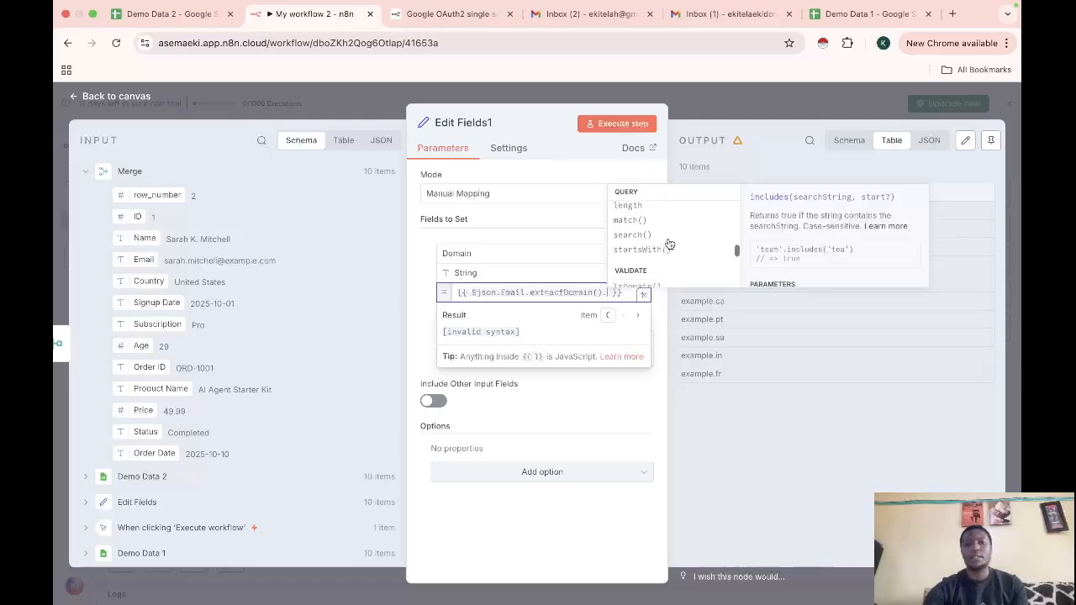
{"action": "scroll", "coordinate": [669, 243], "scroll_direction": "down", "scroll_amount": 1}
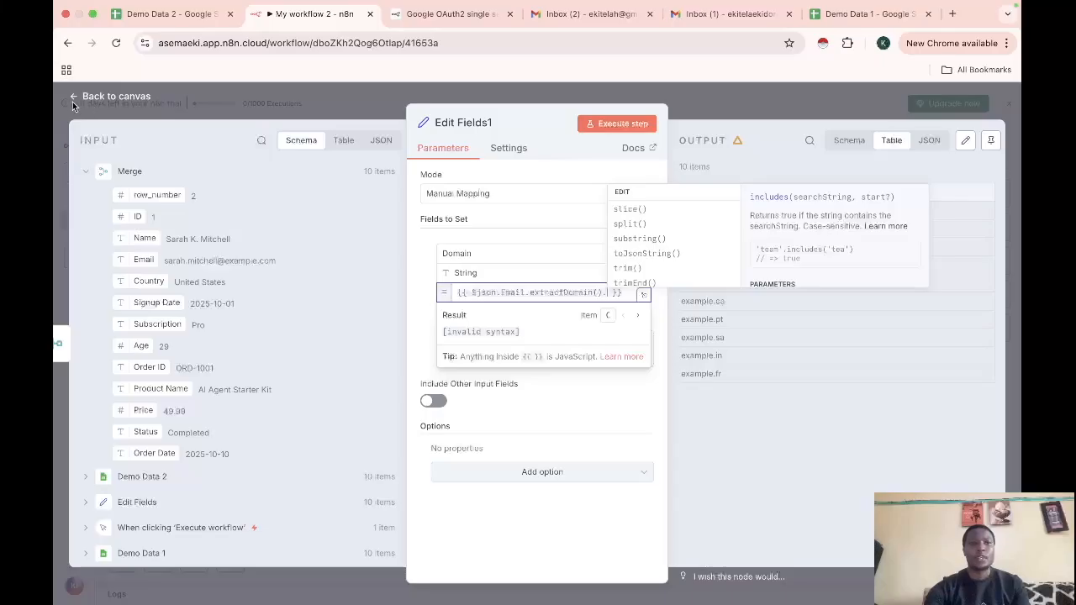
{"action": "left_click", "coordinate": [75, 103]}
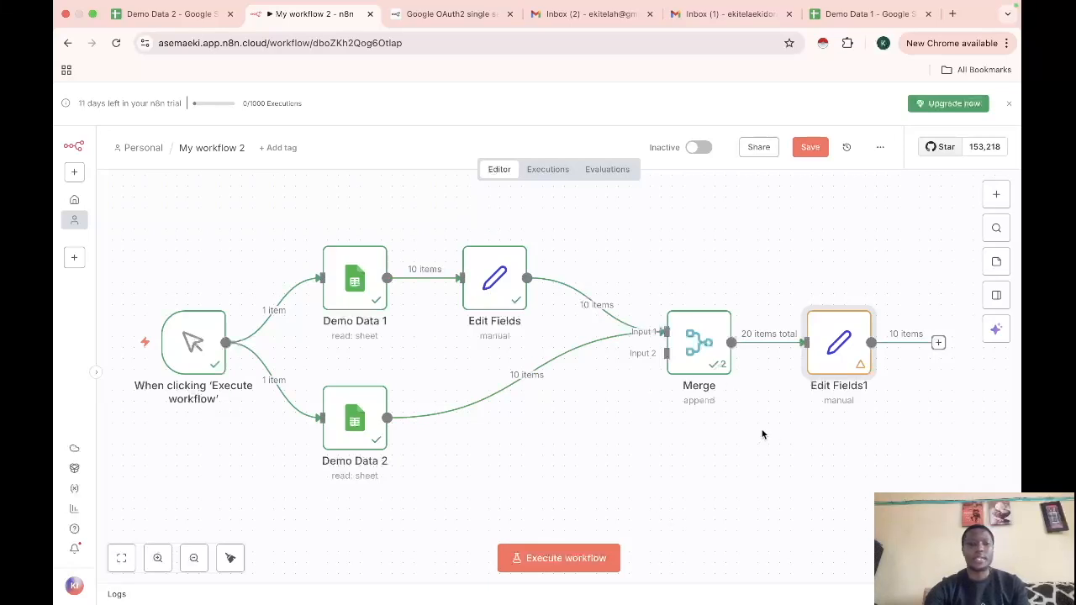
Run the workflow, then delete the stray dot after extractDomain() in Edit Fields1
{"action": "left_click", "coordinate": [556, 558]}
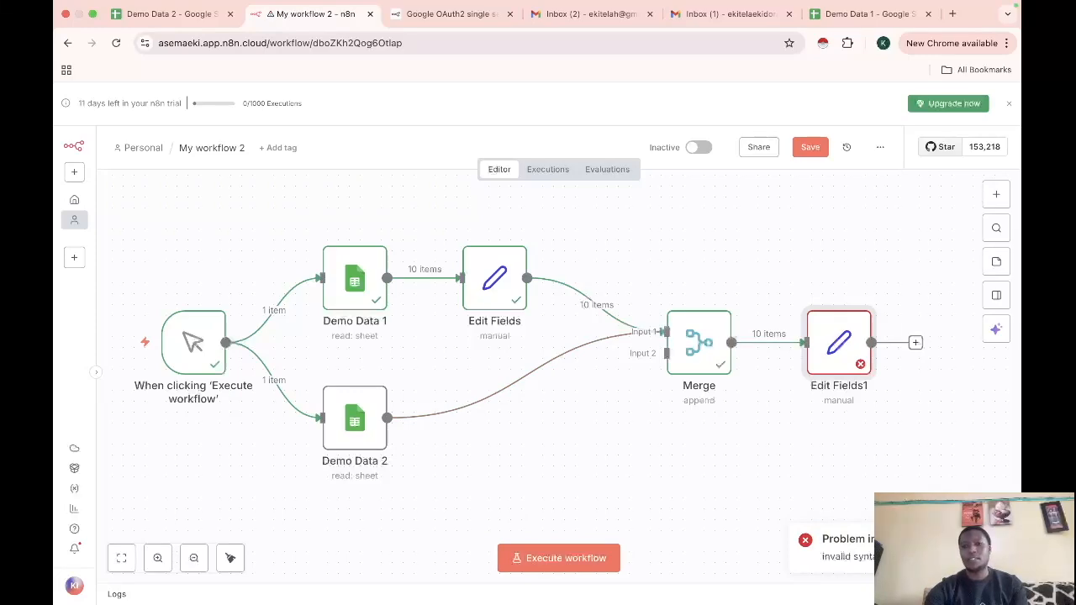
{"action": "double_click", "coordinate": [838, 353]}
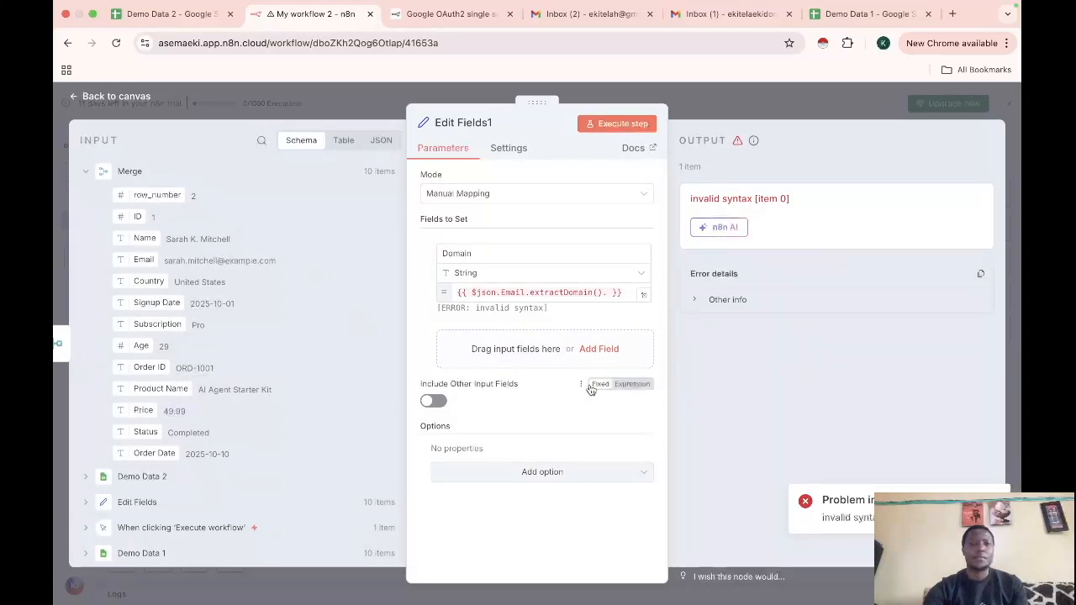
{"action": "left_click", "coordinate": [609, 293]}
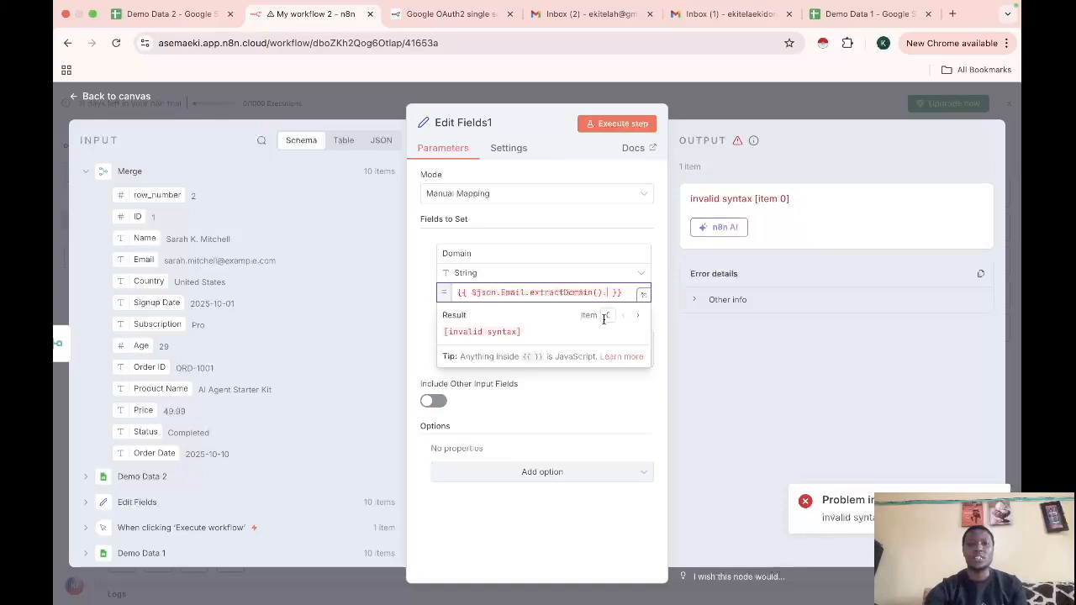
{"action": "key", "text": "BackSpace"}
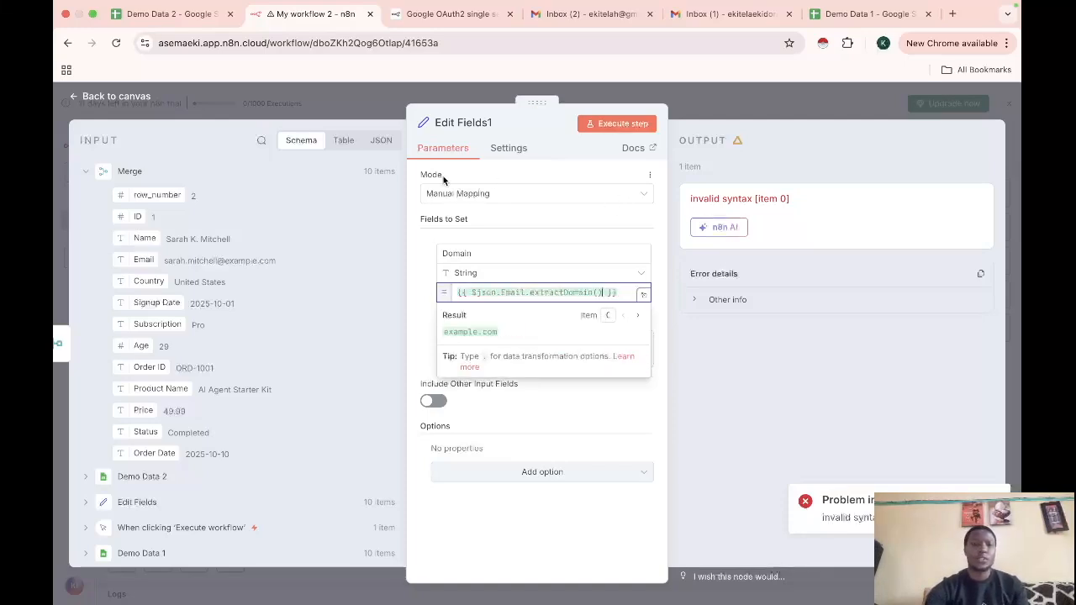
{"action": "left_click", "coordinate": [85, 99]}
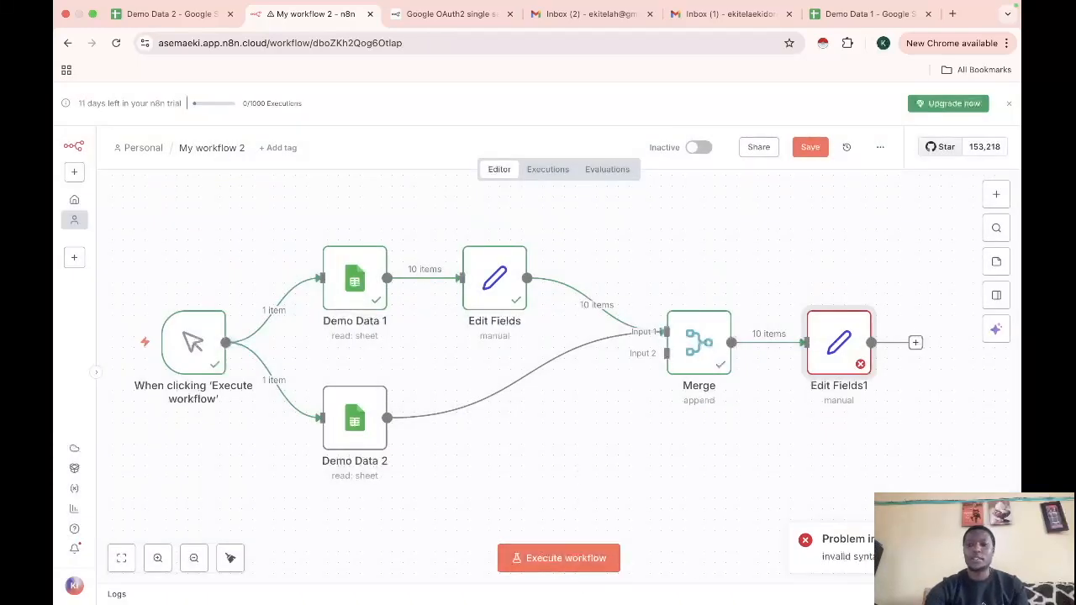
Rerun the workflow and confirm Edit Fields1 outputs 20 items with Domain values
{"action": "left_click", "coordinate": [563, 565]}
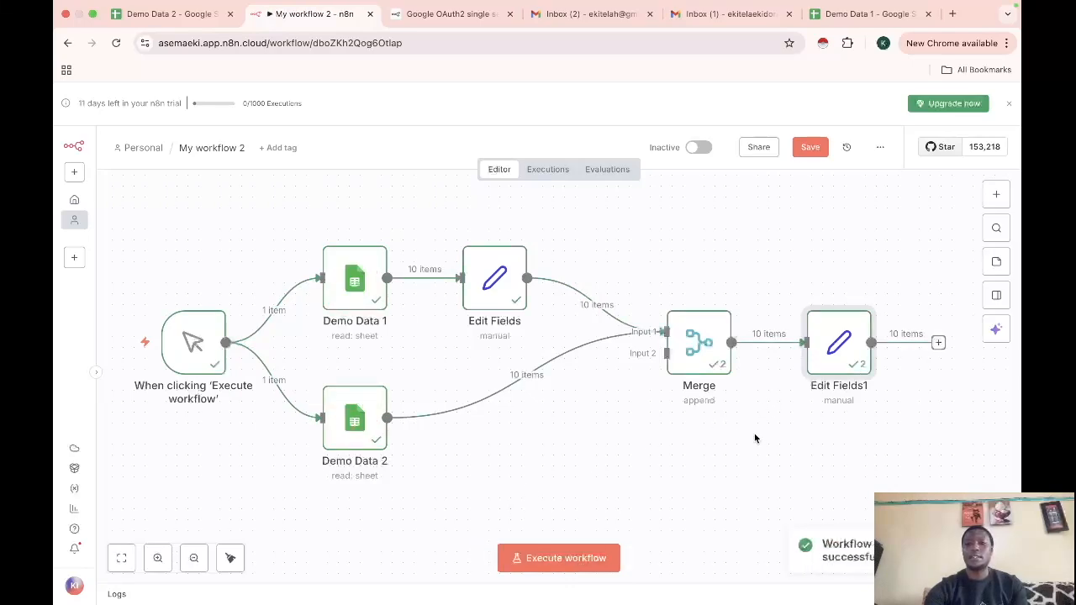
{"action": "double_click", "coordinate": [847, 342]}
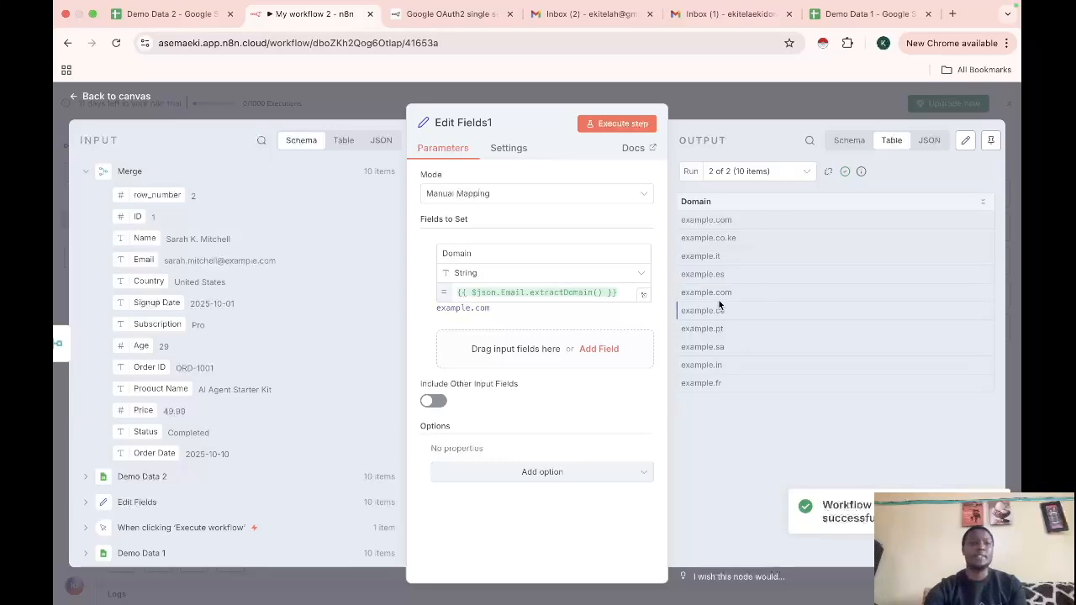
{"action": "left_click", "coordinate": [71, 97]}
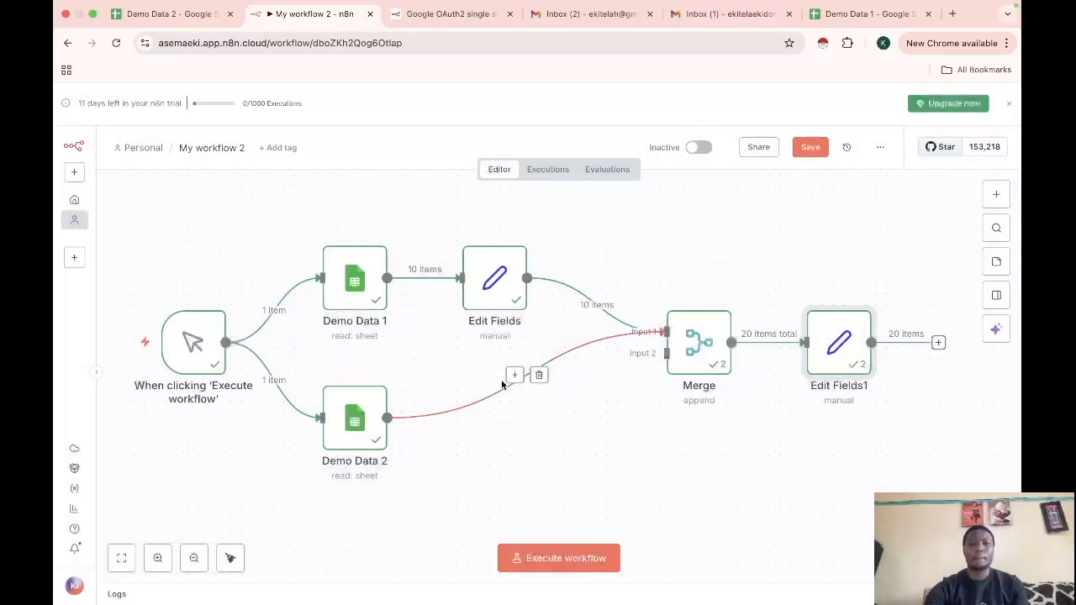